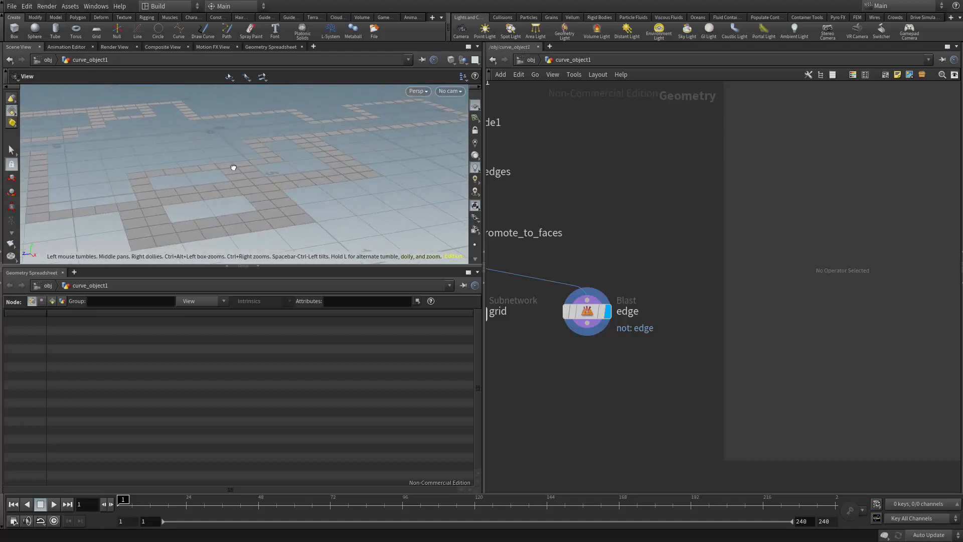
- Add a For-Each Primitive loop below the edge blast node
scroll(621, 349, down, 3)
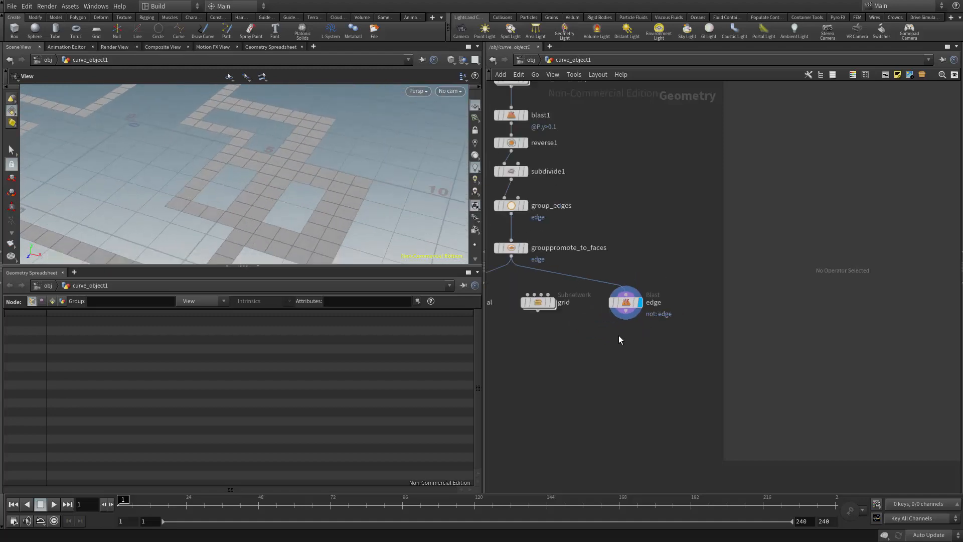
scroll(618, 335, up, 1)
key(Tab)
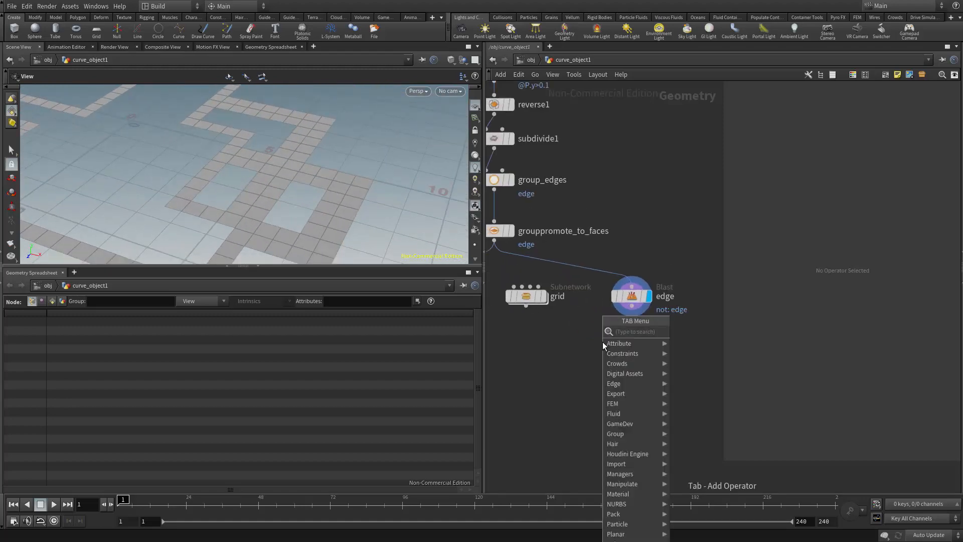
text(for eac)
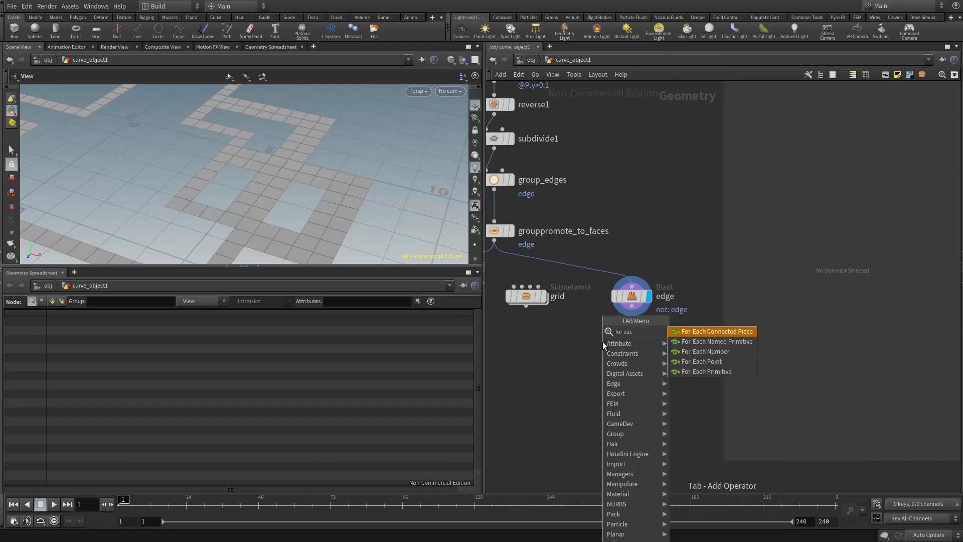
key(Down)
key(Down)
key(Down)
key(Down)
key(Return)
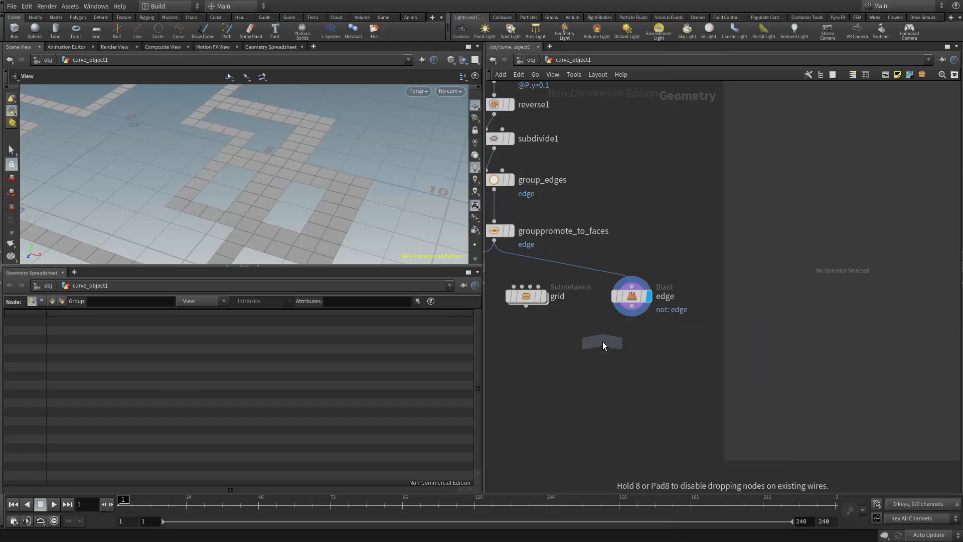
click(631, 345)
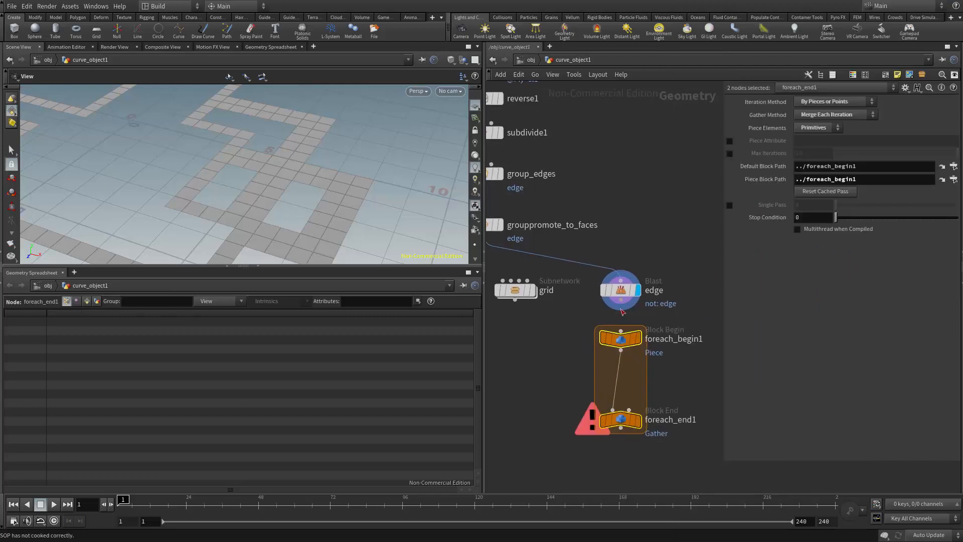
- Connect the edge blast to the loop's begin node and display the loop's end node
drag(621, 305, 621, 331)
middle_drag(649, 403, 643, 370)
click(633, 392)
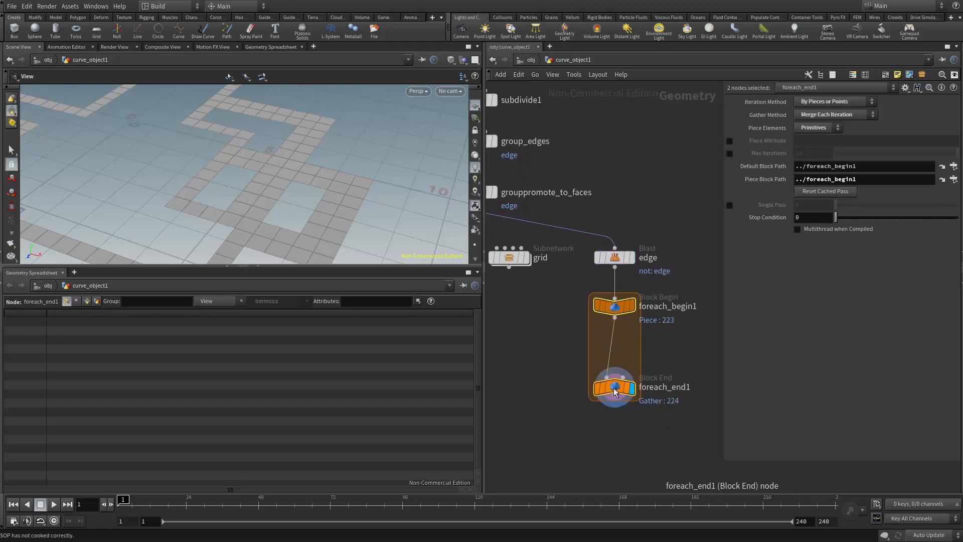
- Move the loop further below the edge blast and widen the gap between its begin and end nodes
drag(615, 393, 615, 434)
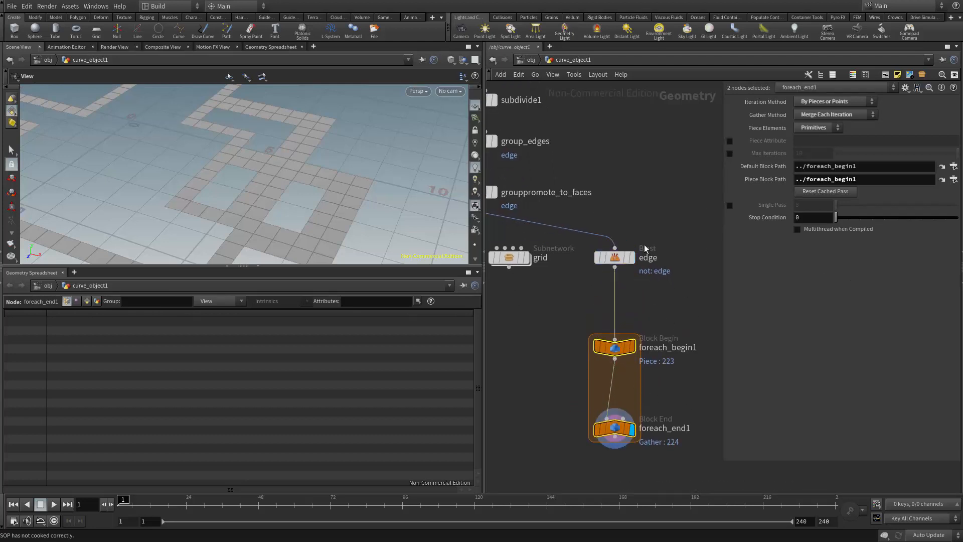
ctrl+click(625, 355)
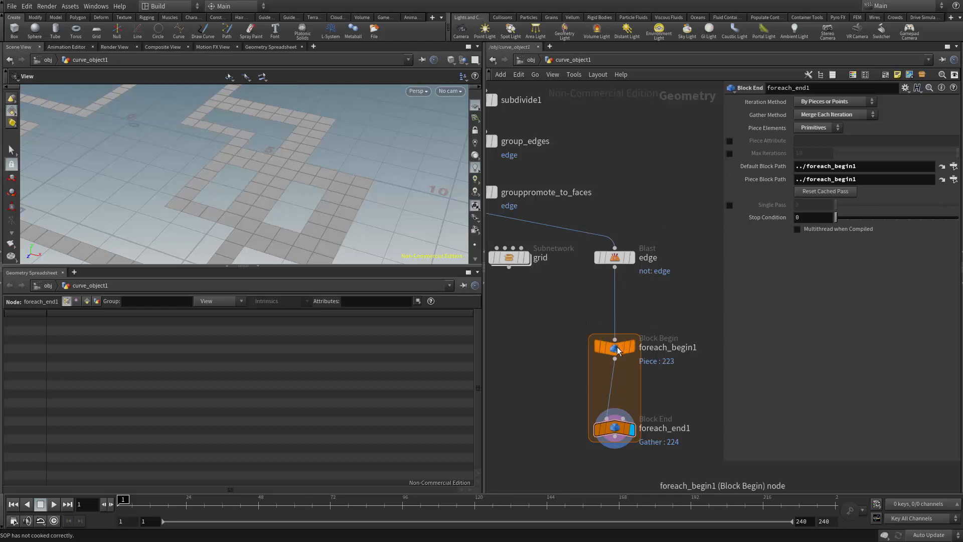
drag(618, 350, 618, 312)
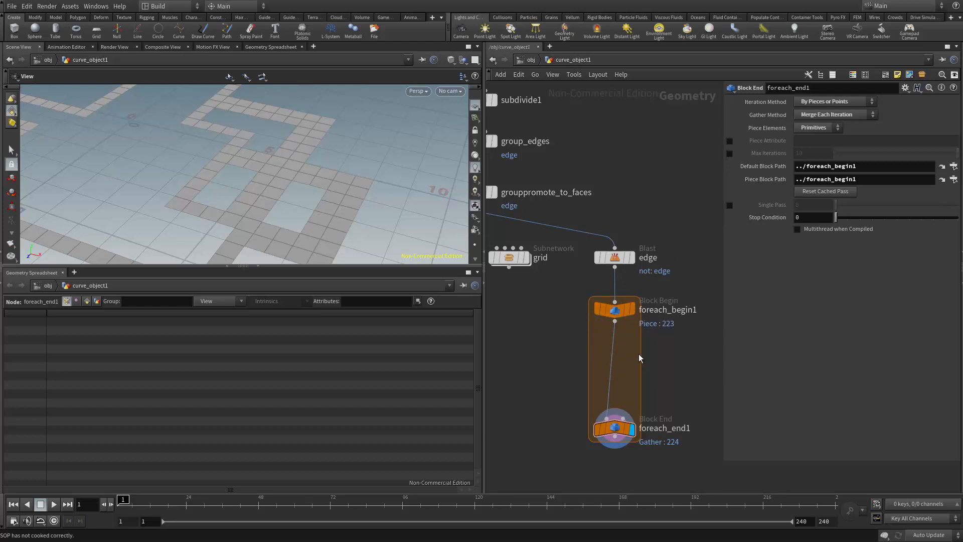
- Insert a Null node between the loop's begin and end nodes and display it
middle_drag(639, 354, 637, 312)
scroll(637, 312, up, 3)
key(Tab)
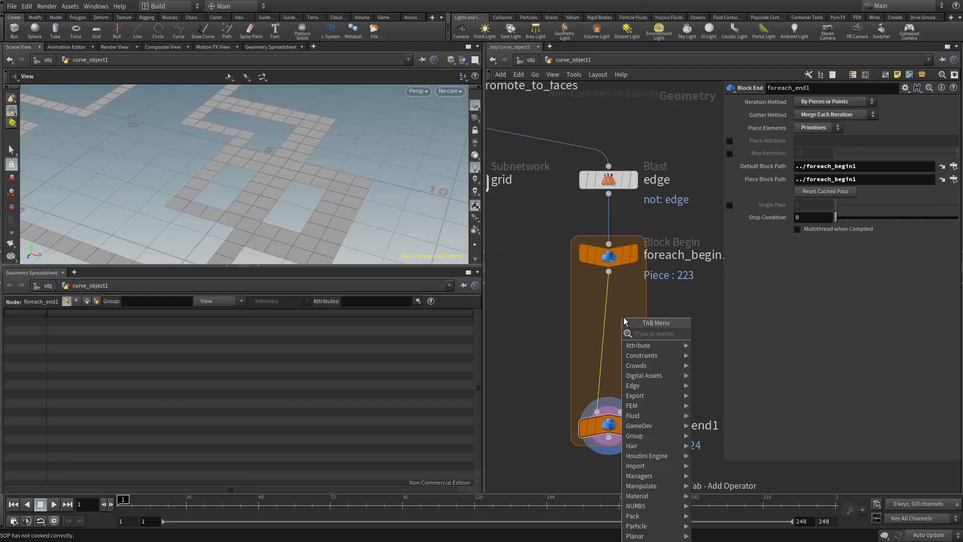
text(nu)
key(Return)
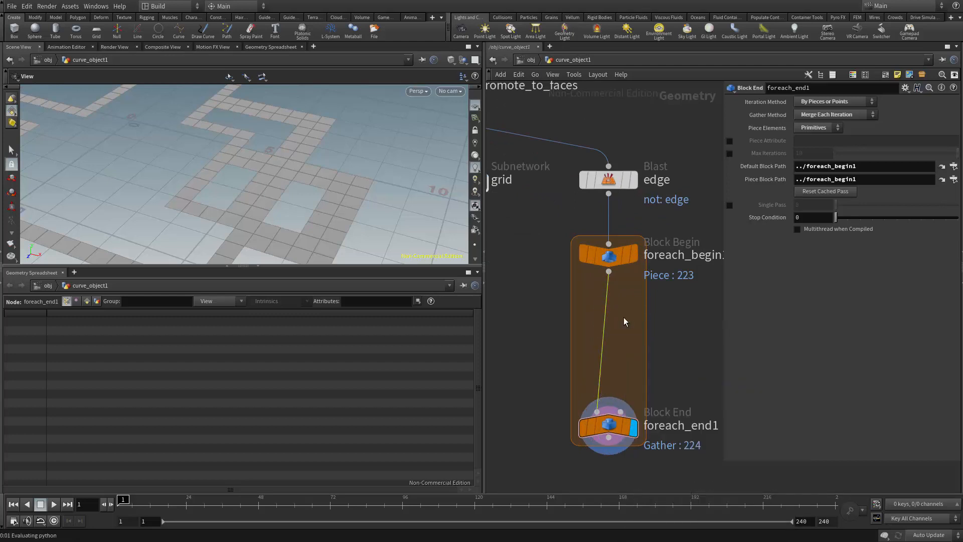
click(624, 317)
drag(619, 315, 612, 314)
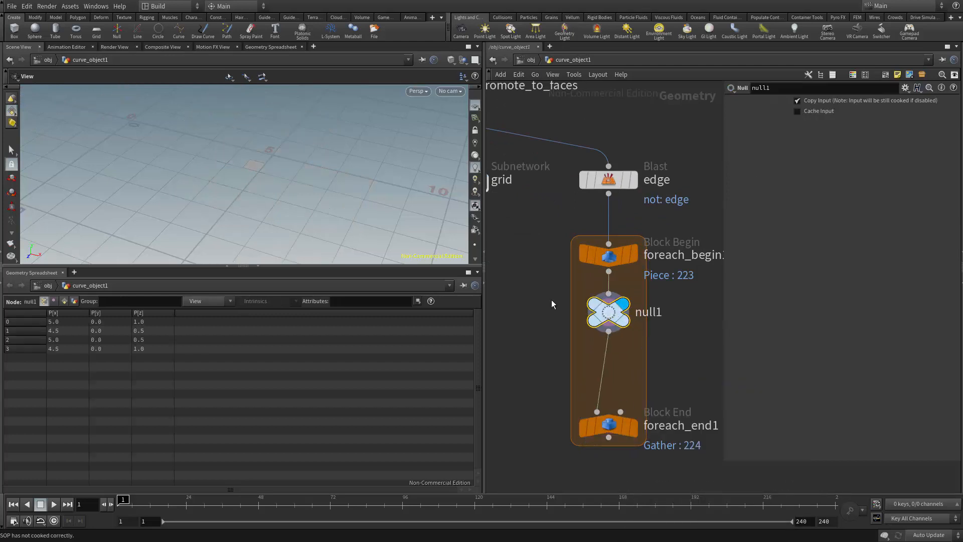
- Enable Single Pass on foreach_end1 and set it to 8 to preview one primitive
drag(266, 176, 206, 187)
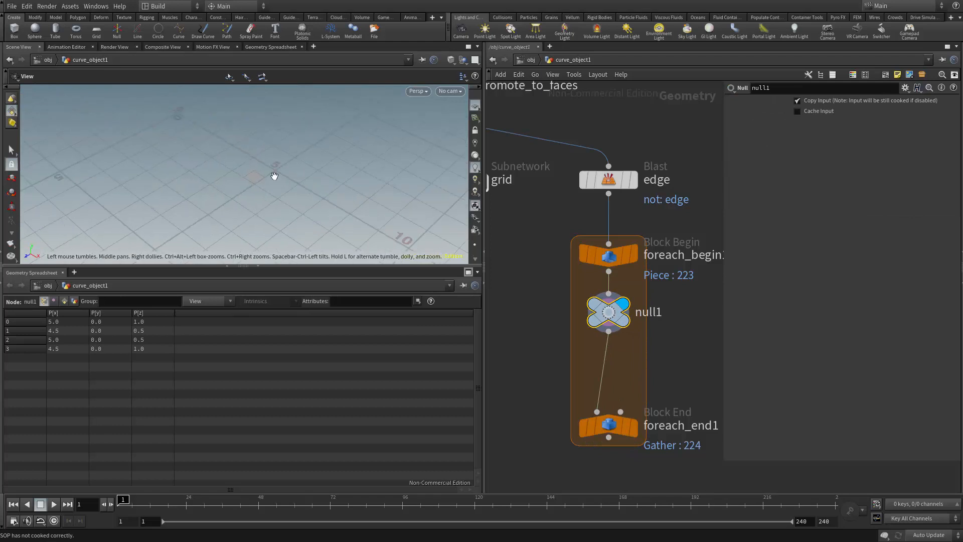
click(610, 422)
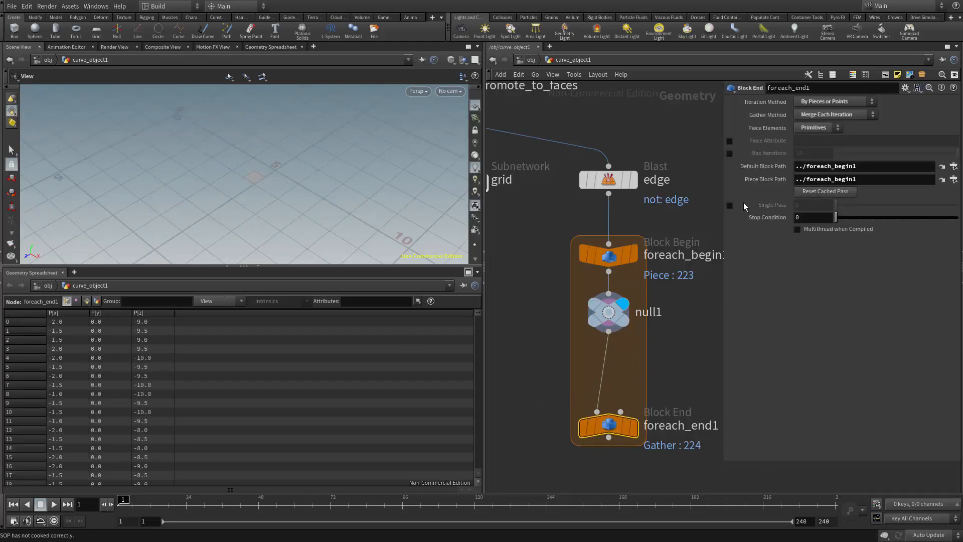
click(730, 205)
drag(839, 204, 897, 204)
scroll(137, 161, down, 5)
middle_drag(137, 161, 206, 172)
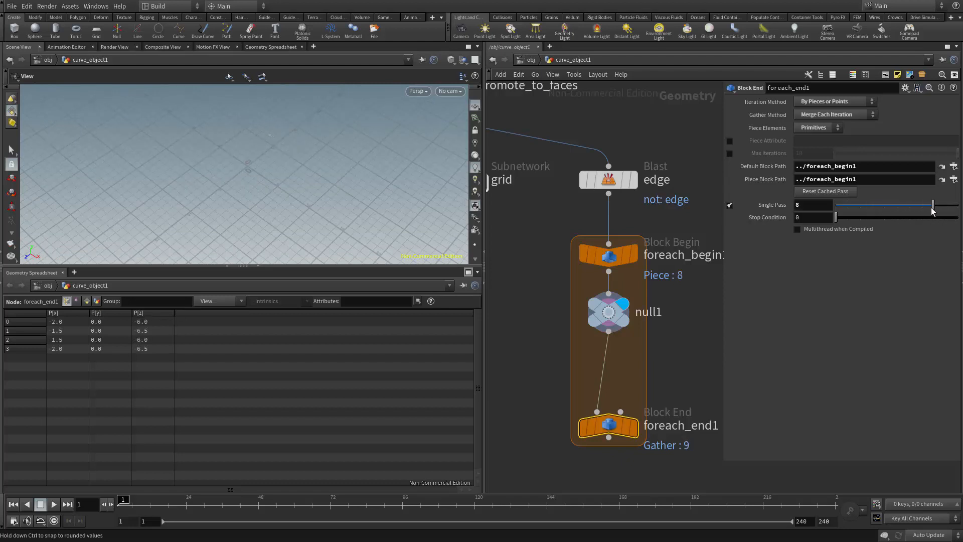
- Move the grid subnetwork down beside the for-each loop
middle_drag(525, 269, 617, 257)
scroll(603, 233, down, 1)
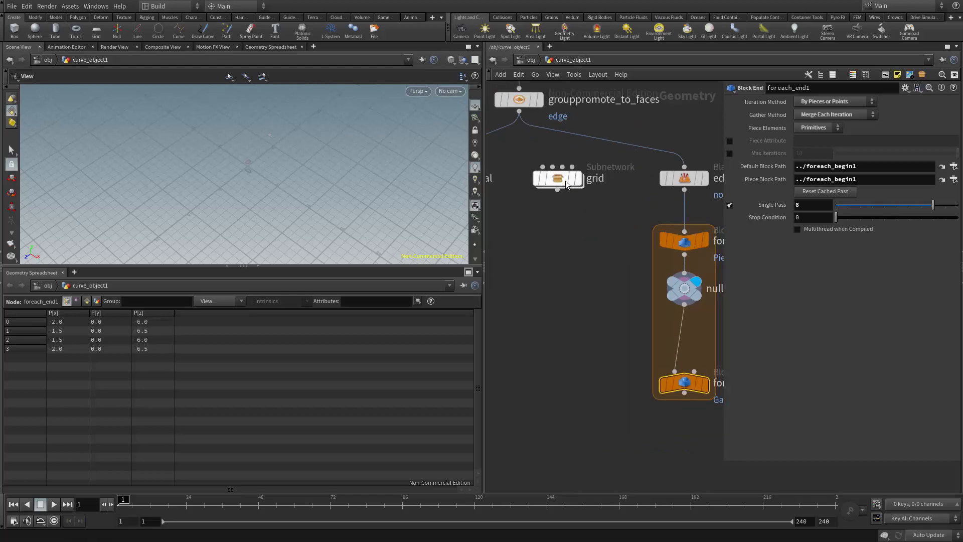
drag(565, 181, 572, 284)
middle_drag(652, 308, 601, 287)
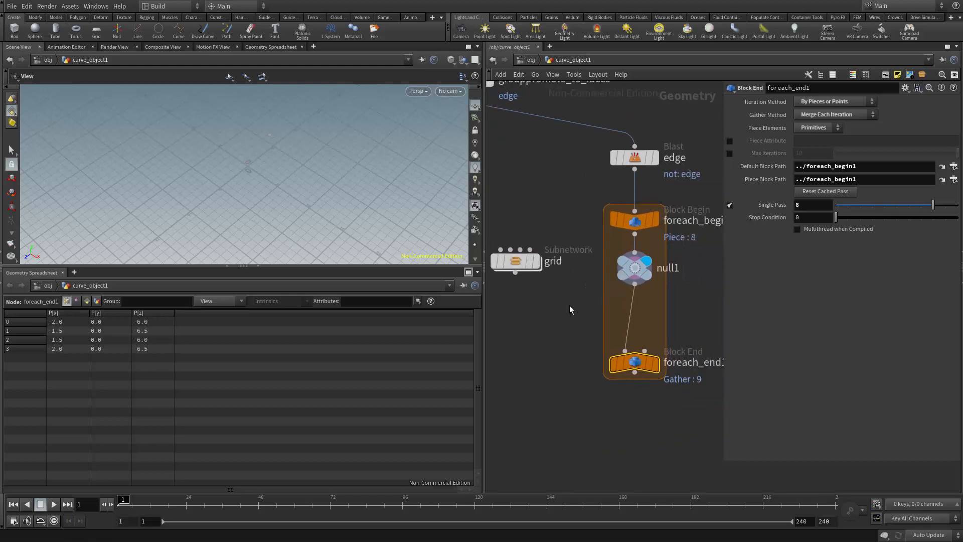
- Add a Match Size node below the grid subnetwork
key(Tab)
text(match s)
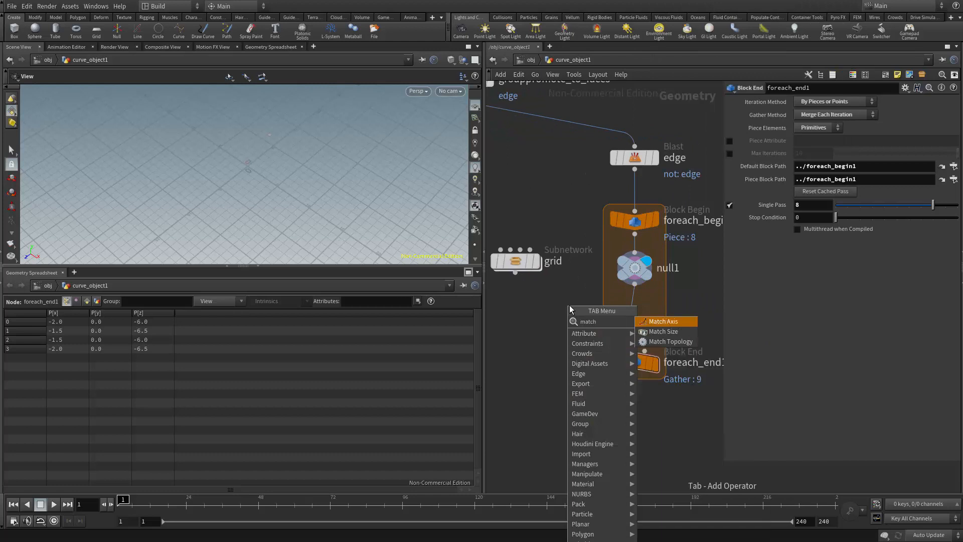
key(Return)
click(570, 305)
scroll(567, 306, up, 2)
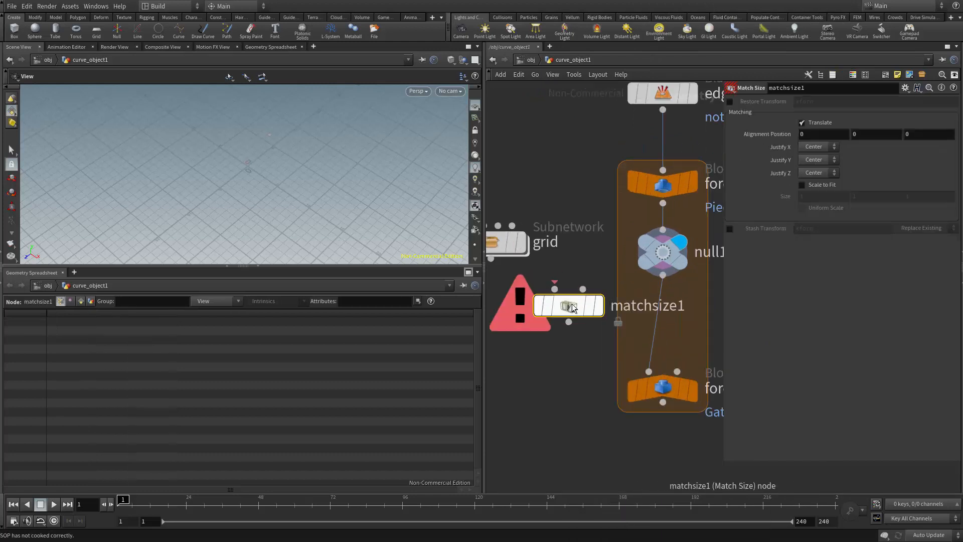
- Connect the grid subnetwork to matchsize1's first input and null1 to its second input
drag(563, 309, 521, 273)
middle_drag(595, 308, 558, 310)
drag(559, 312, 612, 290)
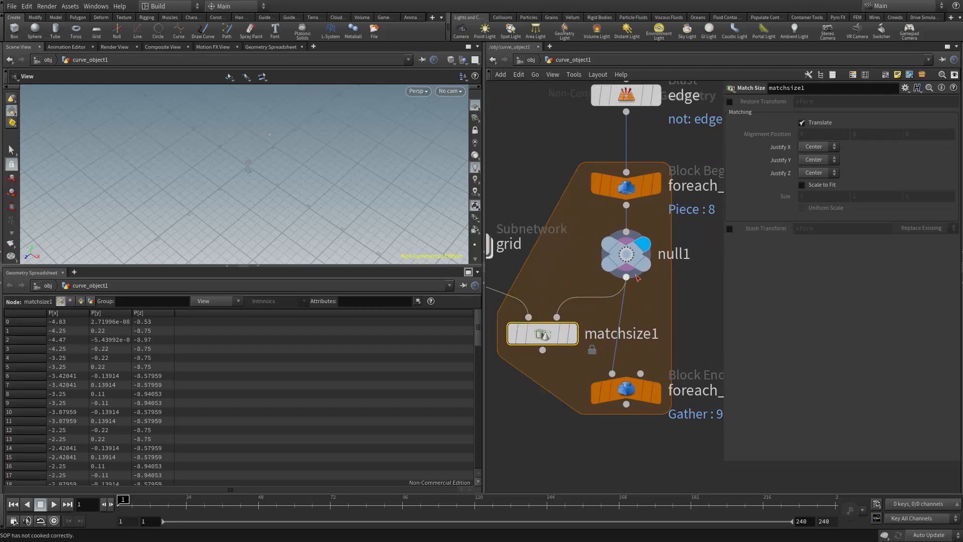
- Feed matchsize1 into foreach_end1 in place of null1 and display foreach_end1
middle_drag(643, 334, 642, 317)
drag(540, 332, 610, 355)
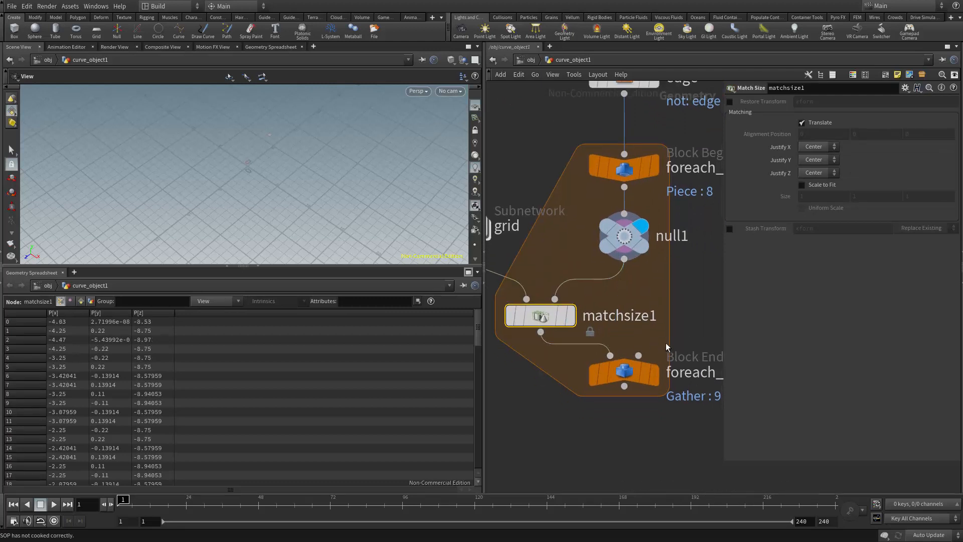
click(654, 380)
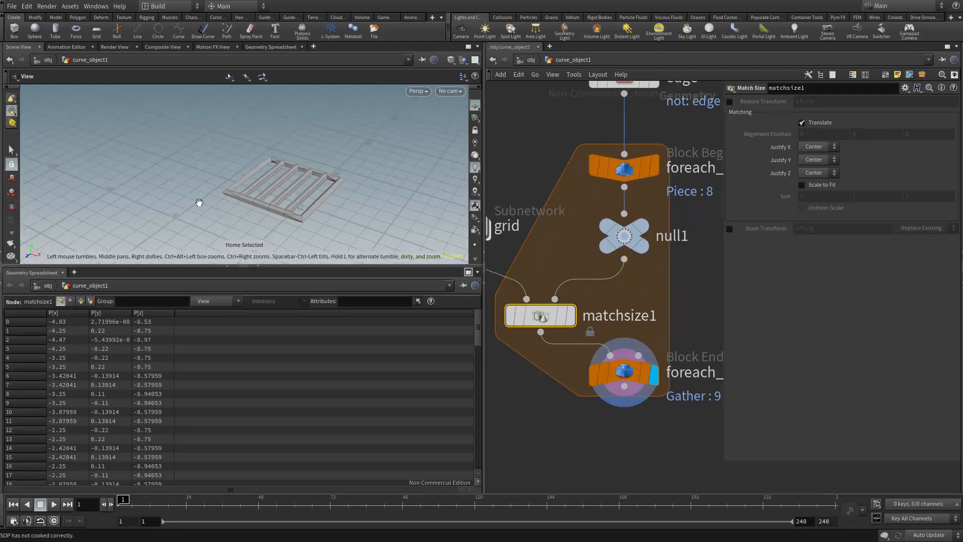
- Disable Single Pass on foreach_end1 so the loop processes every primitive
scroll(577, 359, down, 3)
scroll(349, 243, down, 5)
drag(348, 243, 303, 212)
middle_drag(303, 213, 338, 156)
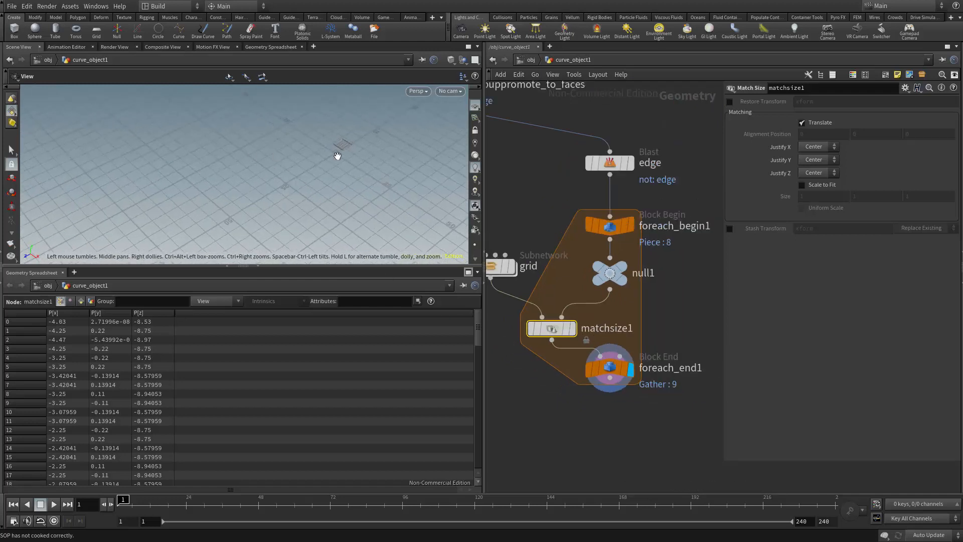
click(613, 366)
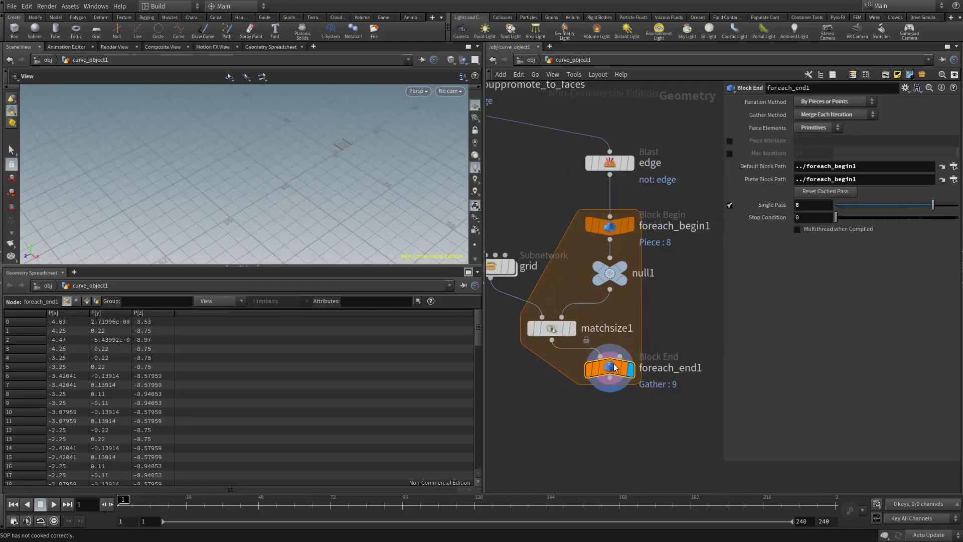
click(730, 206)
scroll(274, 196, up, 5)
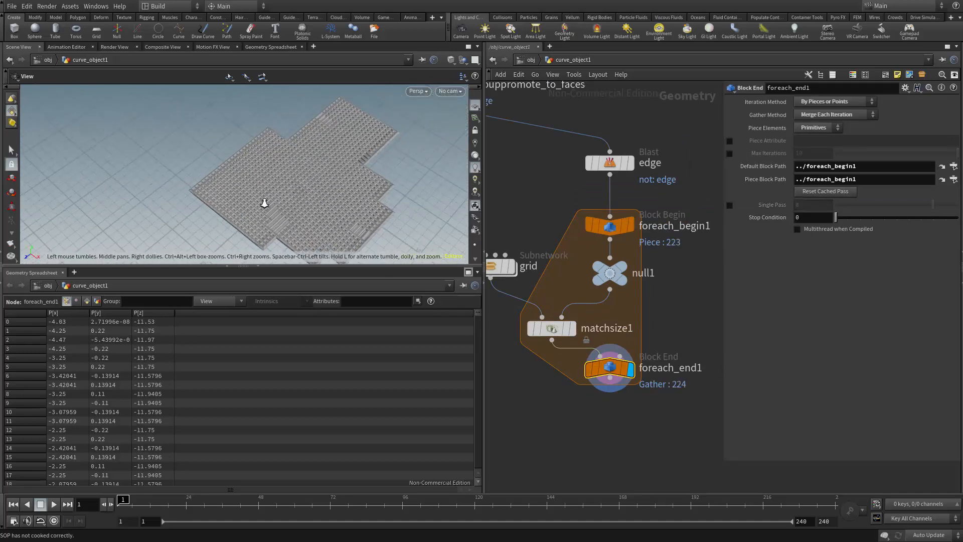
scroll(264, 203, up, 3)
- Move foreach_end1 further below matchsize1 and enable Scale to Fit on matchsize1
click(552, 328)
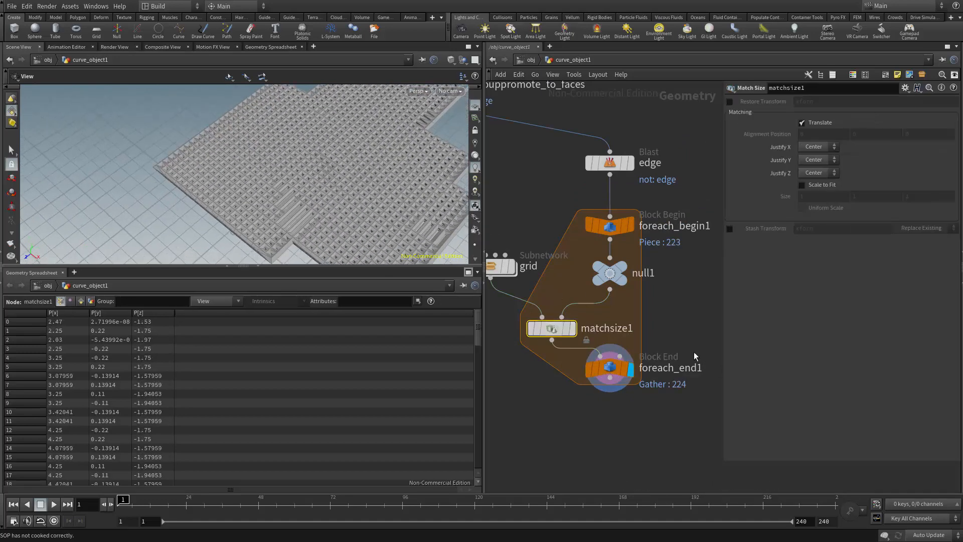
middle_drag(640, 428, 646, 414)
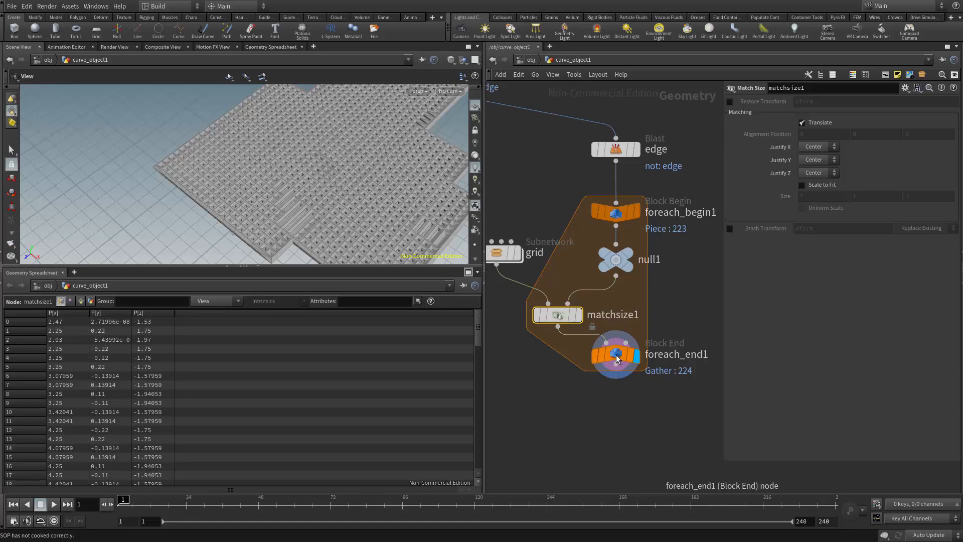
drag(617, 358, 617, 388)
middle_drag(613, 335, 638, 362)
click(802, 186)
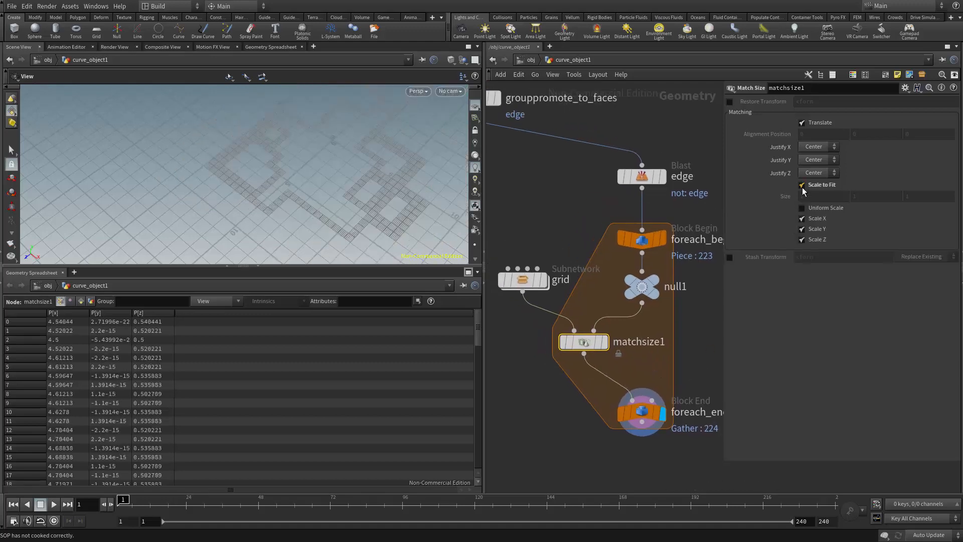
- Turn off Scale Y on matchsize1 so the grates keep their original height
right_drag(274, 187, 229, 188)
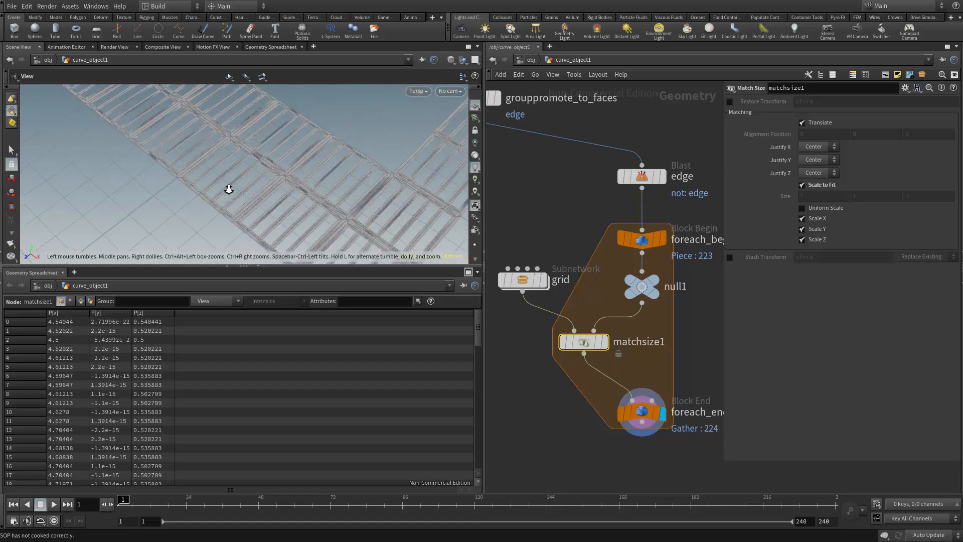
drag(228, 188, 262, 211)
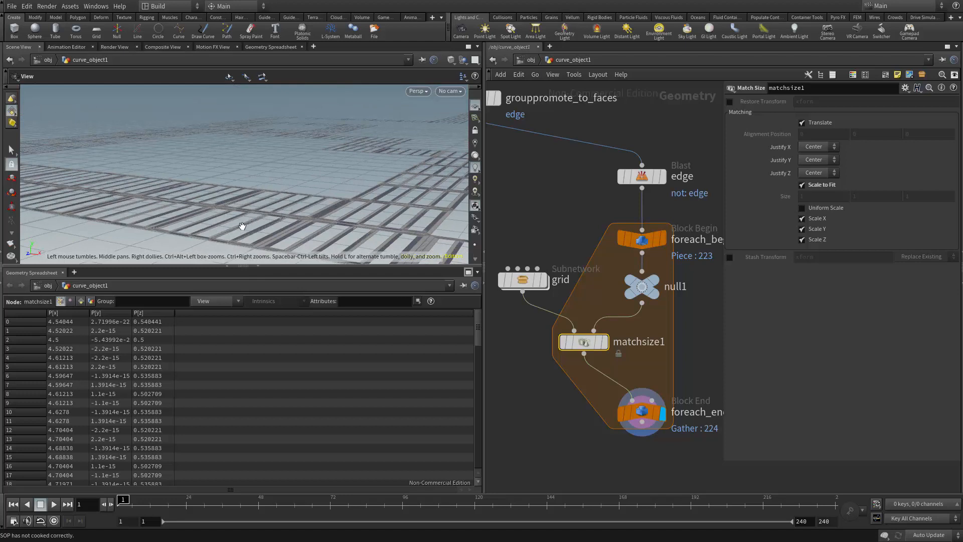
click(802, 229)
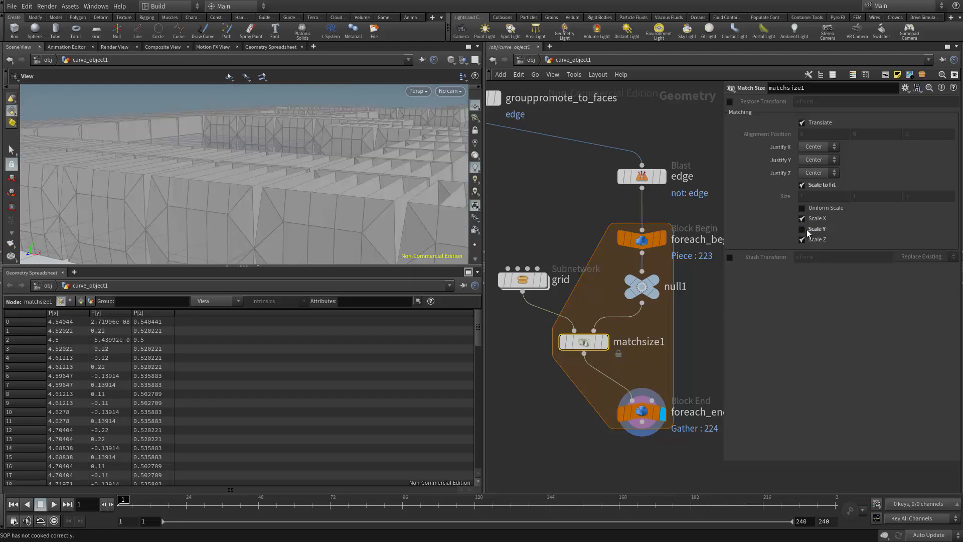
drag(373, 173, 331, 201)
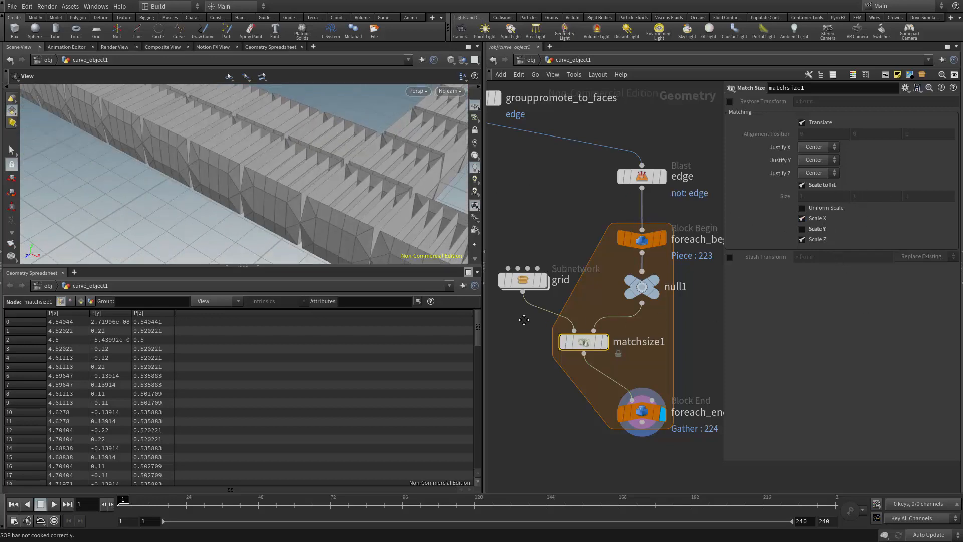
- Move the grid subnetwork up and insert a Transform node between it and matchsize1
middle_drag(524, 320, 566, 351)
drag(565, 310, 567, 277)
key(Tab)
text(t)
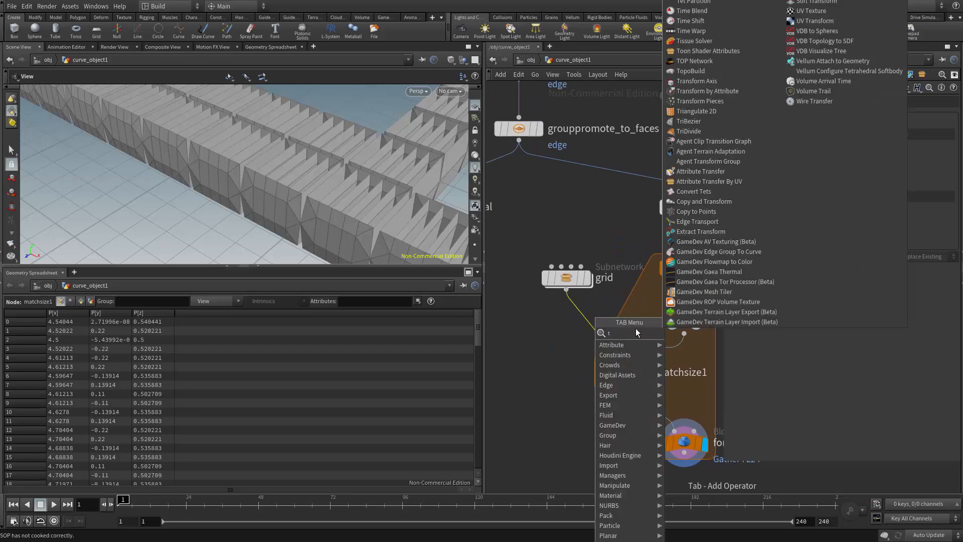
text(r)
key(Down)
key(Down)
key(Return)
click(569, 329)
scroll(569, 329, up, 1)
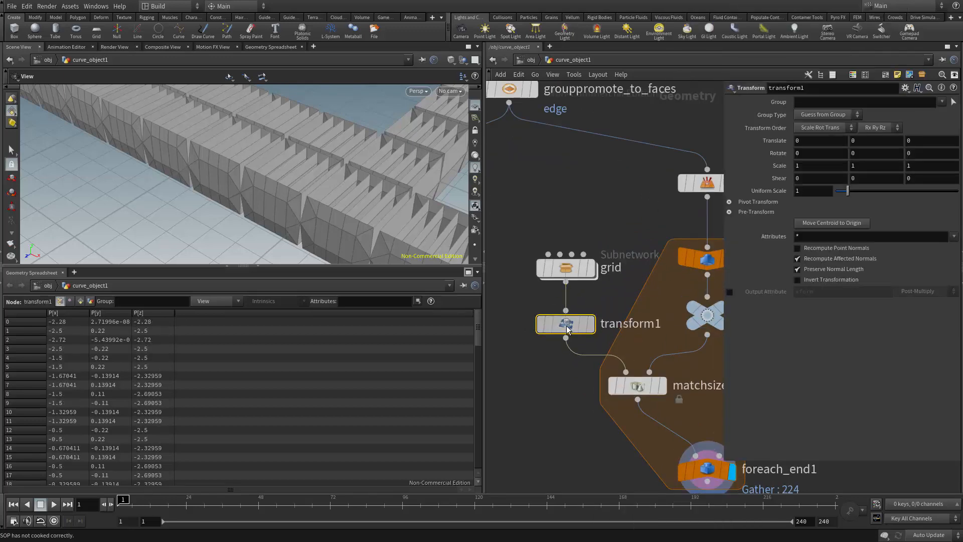
drag(568, 329, 568, 320)
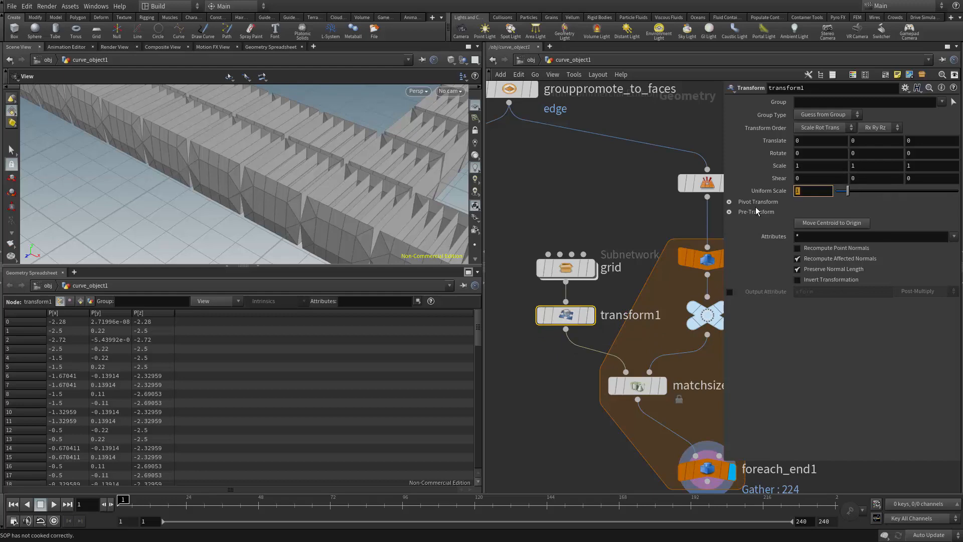
- Set the Uniform Scale of transform1 to 0.1 to thin out the grates
text(0.1)
key(Return)
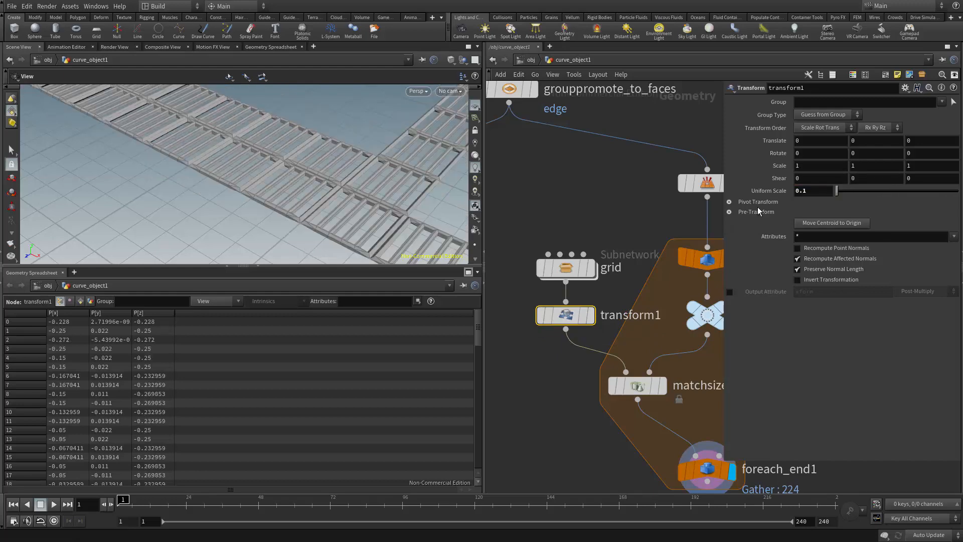
scroll(211, 193, down, 3)
alt+drag(211, 193, 268, 183)
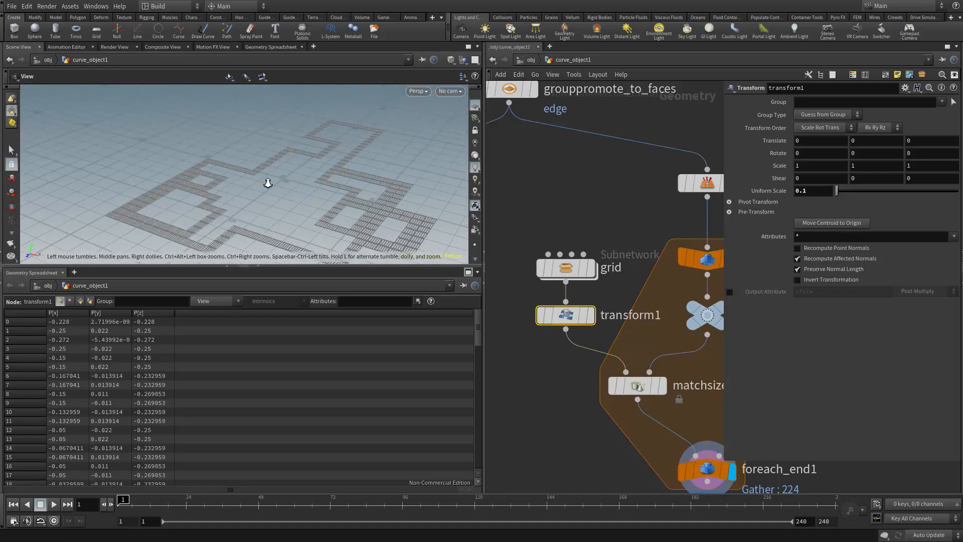
scroll(532, 211, down, 4)
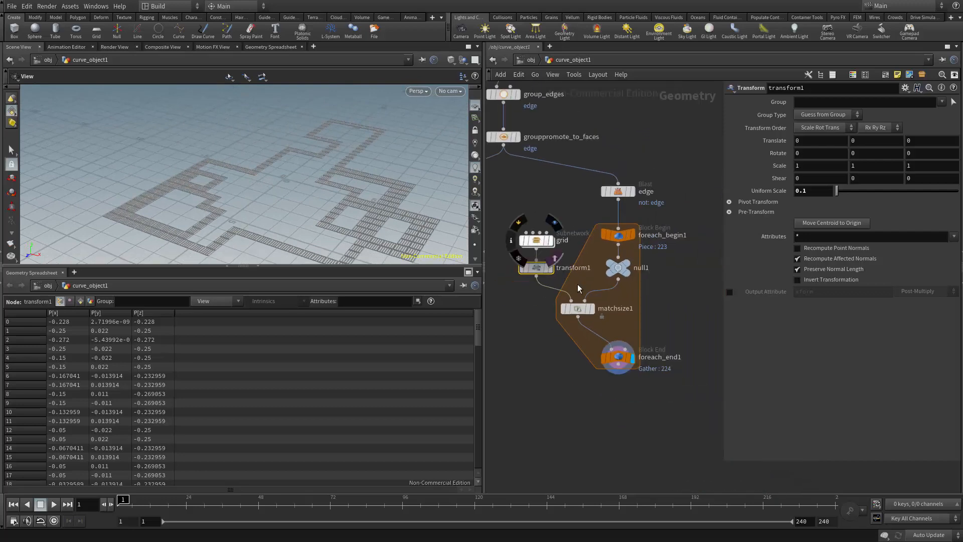
- Rename the foreach_begin1 node as match_grid_begin
middle_drag(578, 288, 573, 197)
scroll(618, 300, up, 3)
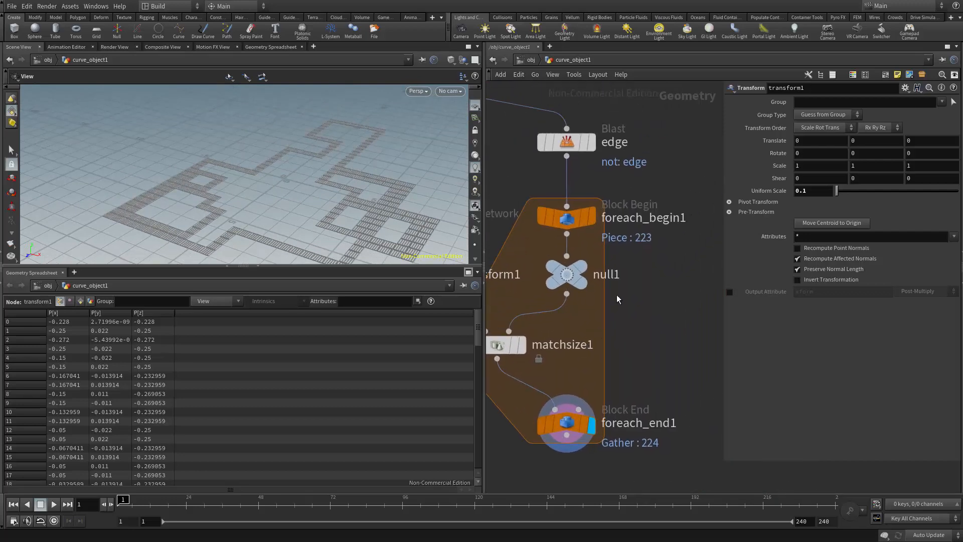
scroll(621, 251, up, 1)
click(648, 212)
drag(649, 212, 556, 230)
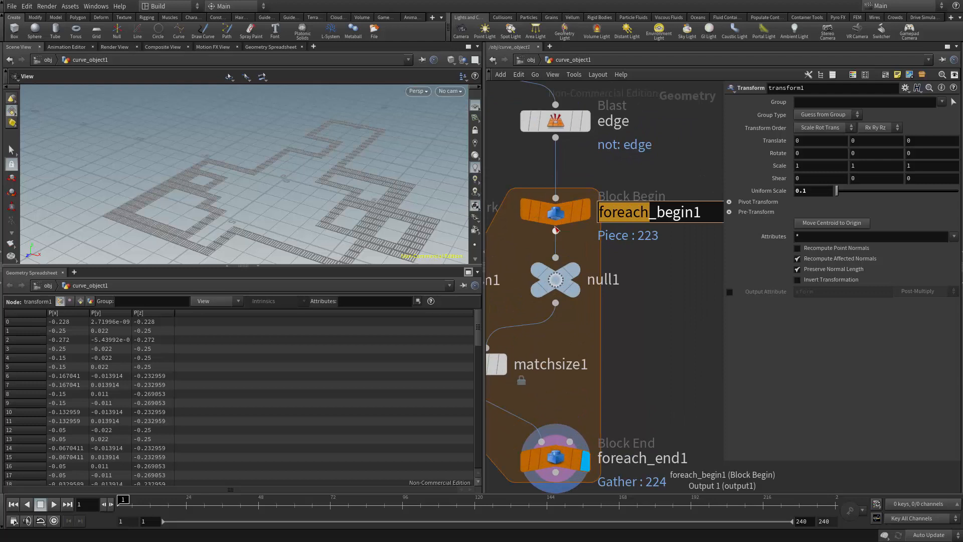
text(match_grid)
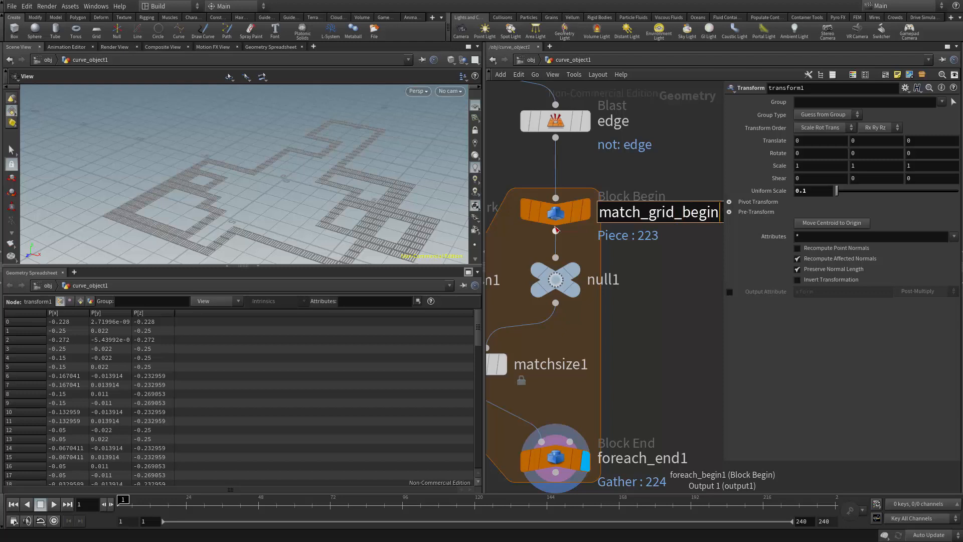
- Rename the foreach_end1 node as match_grid_end, reusing the match_grid prefix from the begin node
drag(673, 213, 559, 224)
key(ctrl+c)
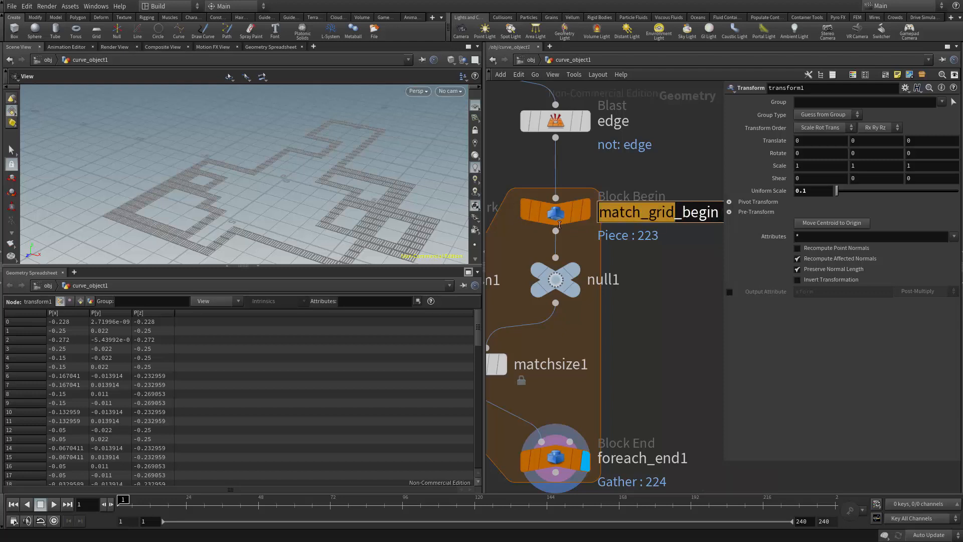
click(673, 370)
click(648, 461)
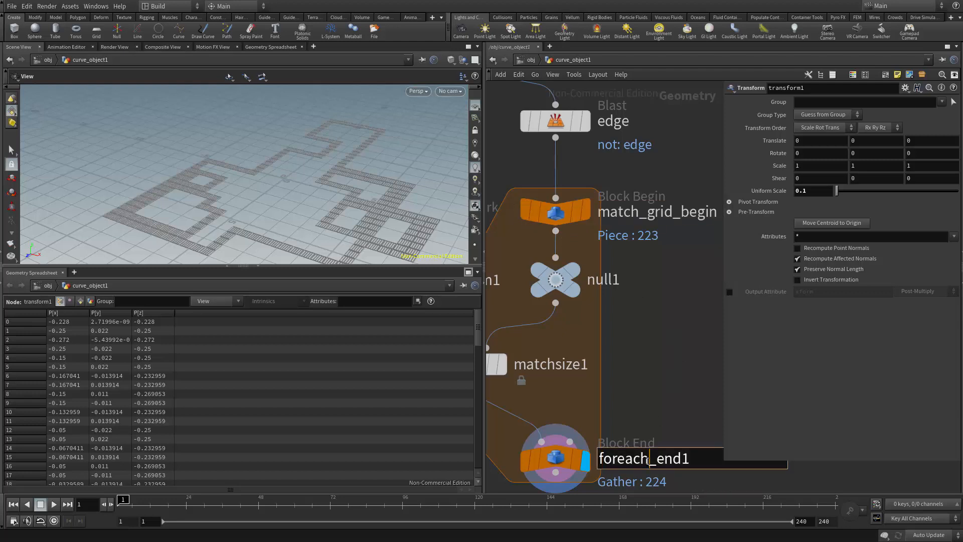
key(ctrl+v)
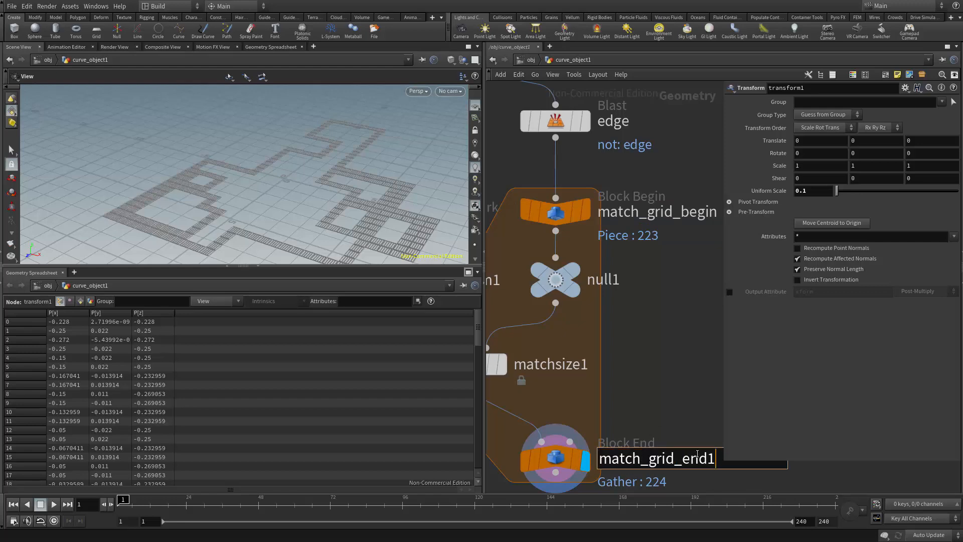
key(BackSpace)
key(Return)
scroll(675, 387, down, 3)
middle_drag(570, 265, 601, 255)
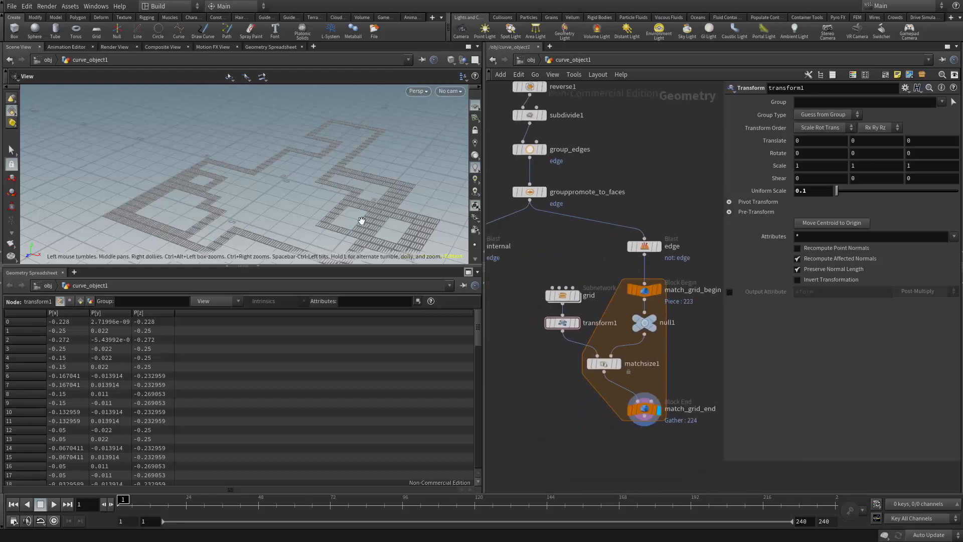
- Enter the grid subnetwork and try a size of 20 by 20 on grid1
mouse_move(343, 213)
mouse_down()
mouse_move(352, 241)
mouse_move(199, 188)
mouse_move(236, 138)
mouse_move(239, 117)
mouse_move(245, 213)
mouse_move(327, 215)
mouse_up()
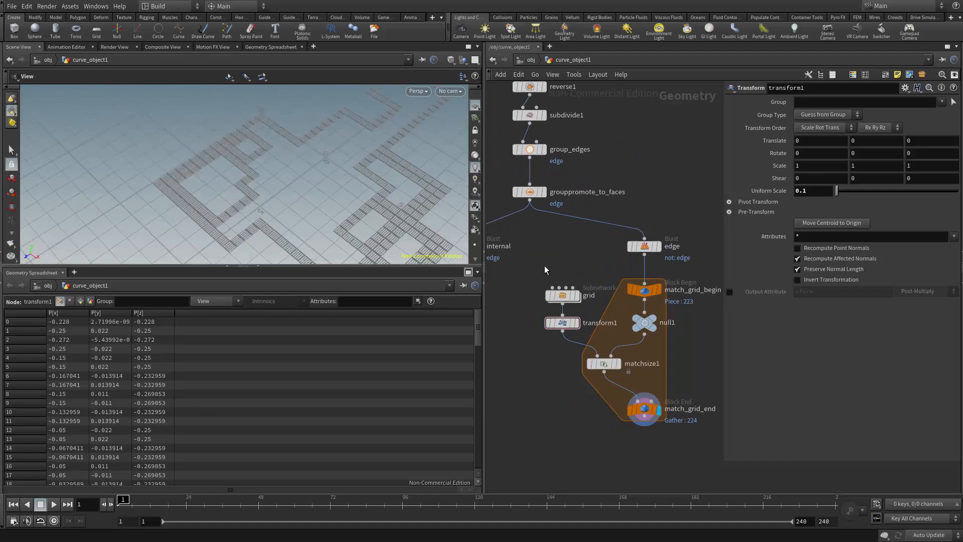
scroll(544, 266, up, 5)
middle_drag(313, 215, 176, 216)
right_drag(176, 215, 390, 234)
middle_drag(389, 234, 447, 231)
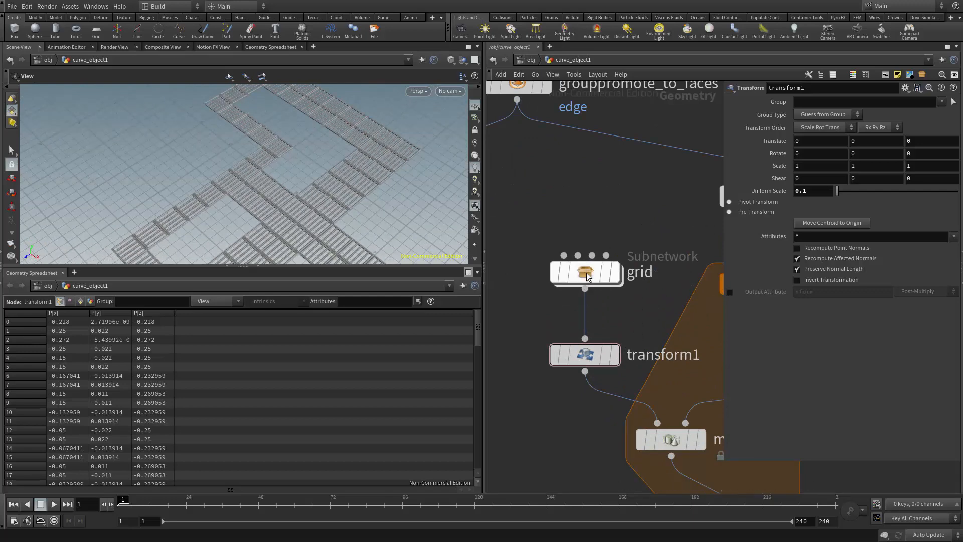
double_click(588, 301)
scroll(605, 316, up, 4)
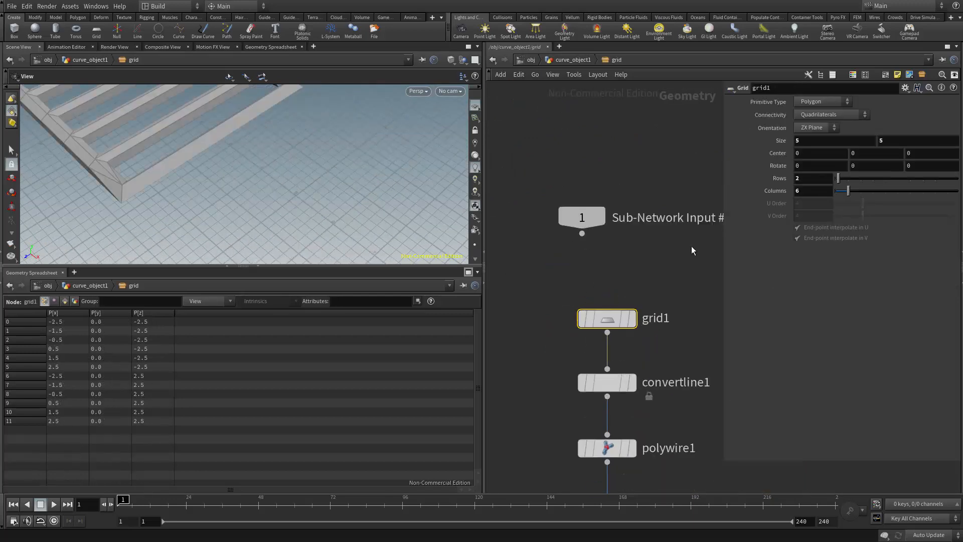
text(20)
key(Tab)
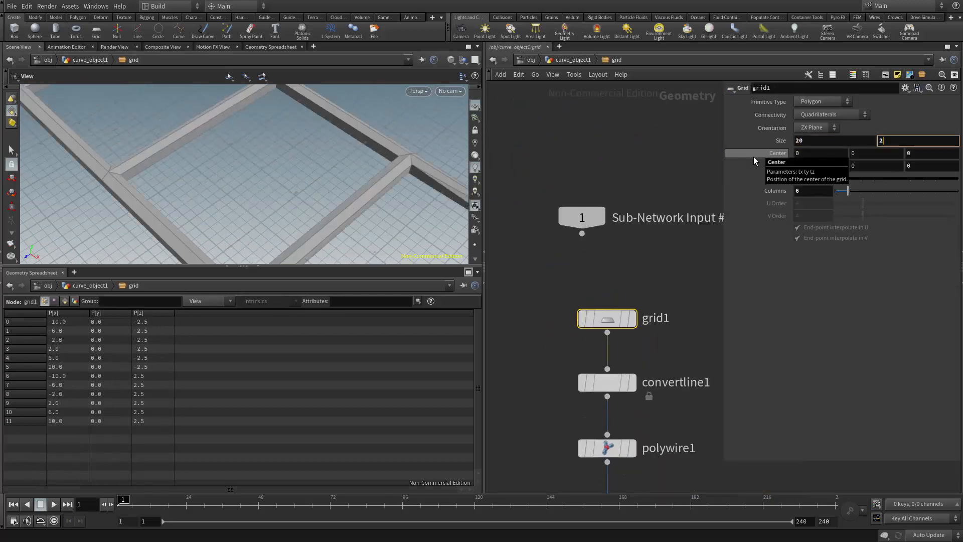
text(20)
key(Return)
key(space+g)
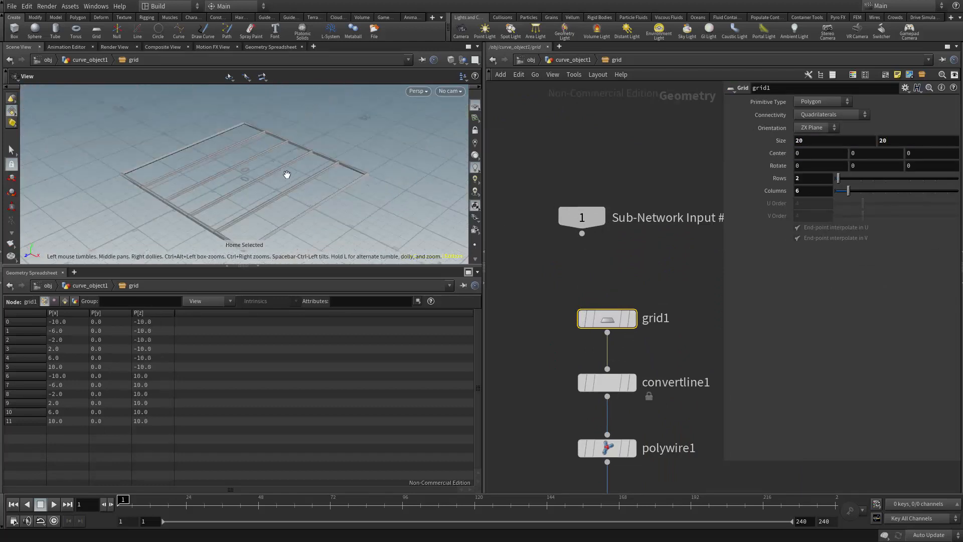
- Return to the curve_object1 network and examine how the resized grates fit the edge faces
key(u)
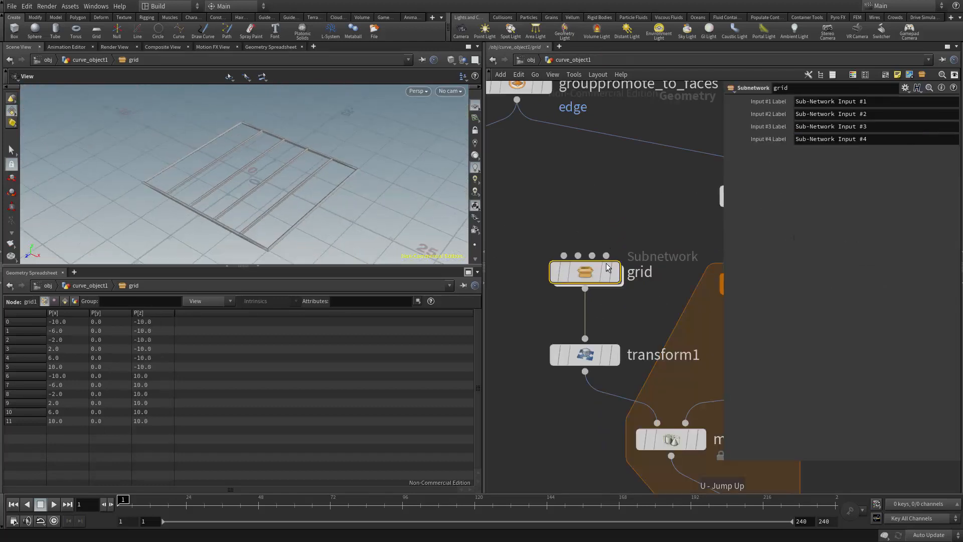
right_drag(272, 235, 408, 210)
right_drag(321, 221, 412, 226)
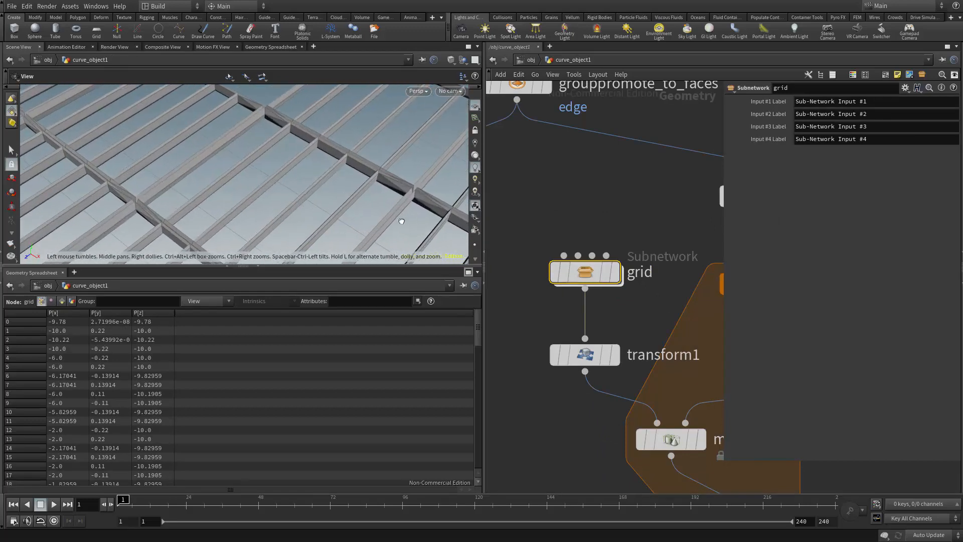
drag(402, 222, 365, 183)
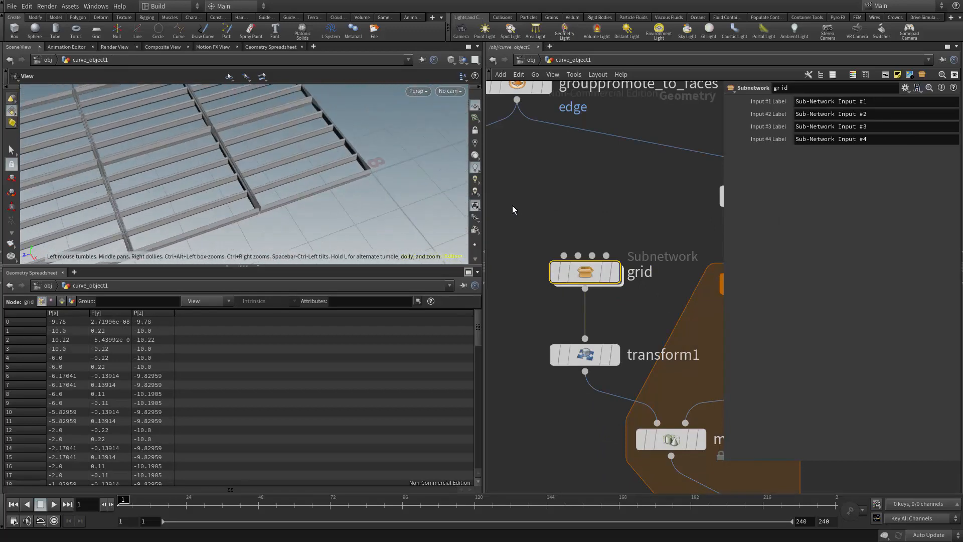
middle_drag(611, 237, 552, 243)
- Reopen the grid subnetwork, set grid1's size back to 5 by 5, and return to the parent network
double_click(529, 279)
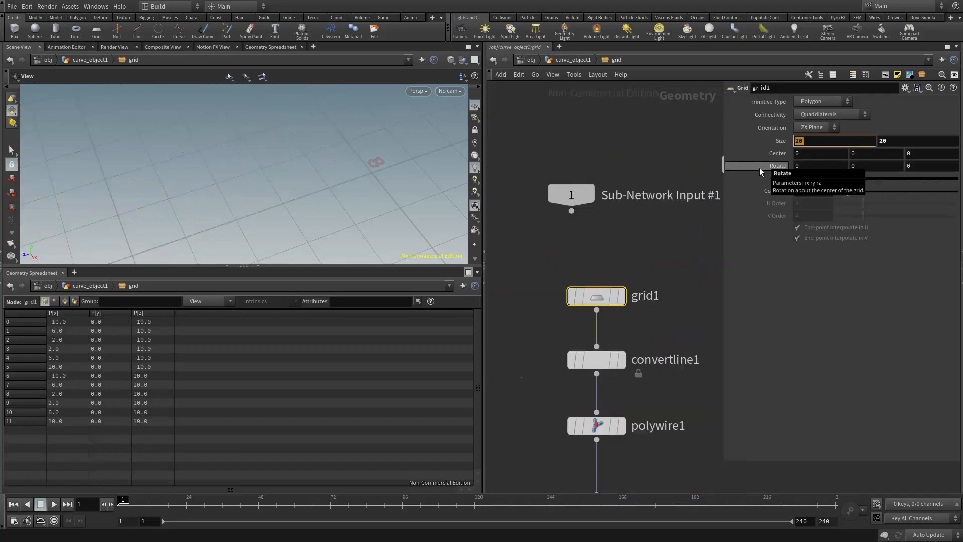
text(5)
key(Tab)
text(5)
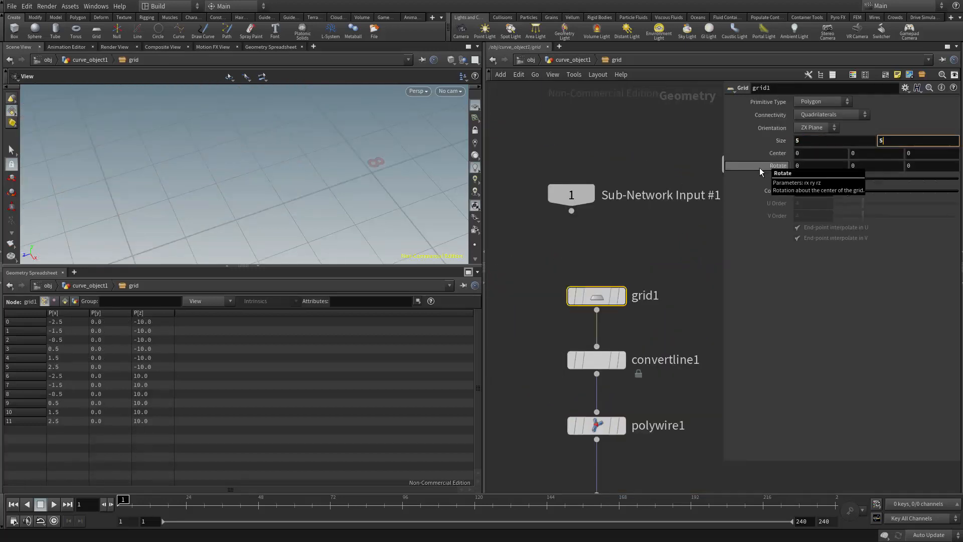
key(Return)
drag(234, 215, 304, 177)
key(u)
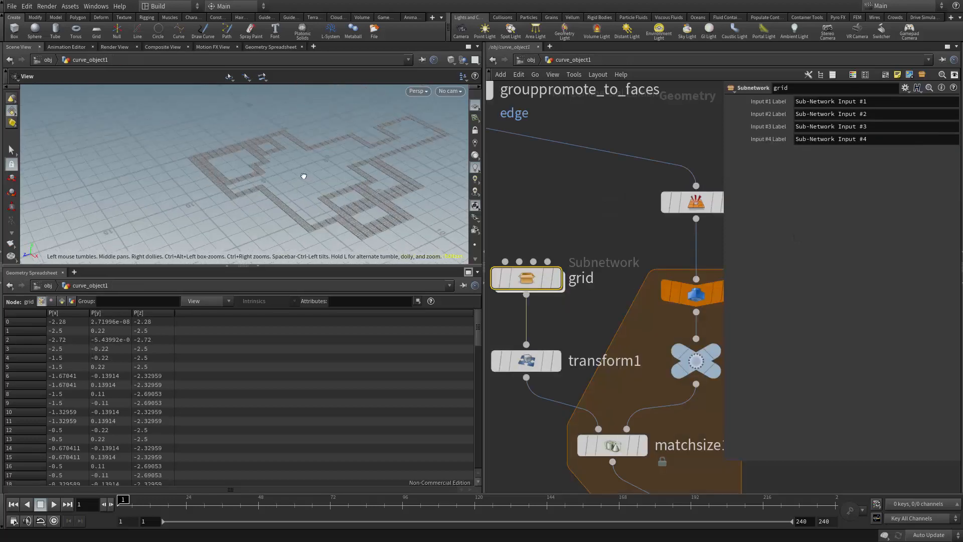
- Inspect the placed grates along the edge walkways from close up and from farther away
right_drag(304, 176, 456, 206)
middle_drag(456, 206, 346, 158)
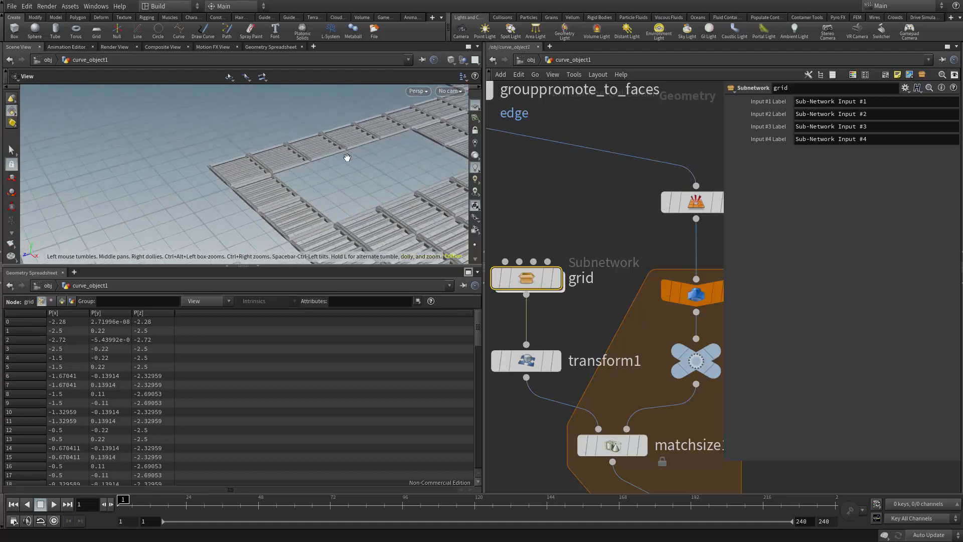
right_drag(346, 158, 326, 215)
middle_drag(326, 215, 338, 176)
drag(338, 177, 180, 170)
right_drag(181, 170, 432, 213)
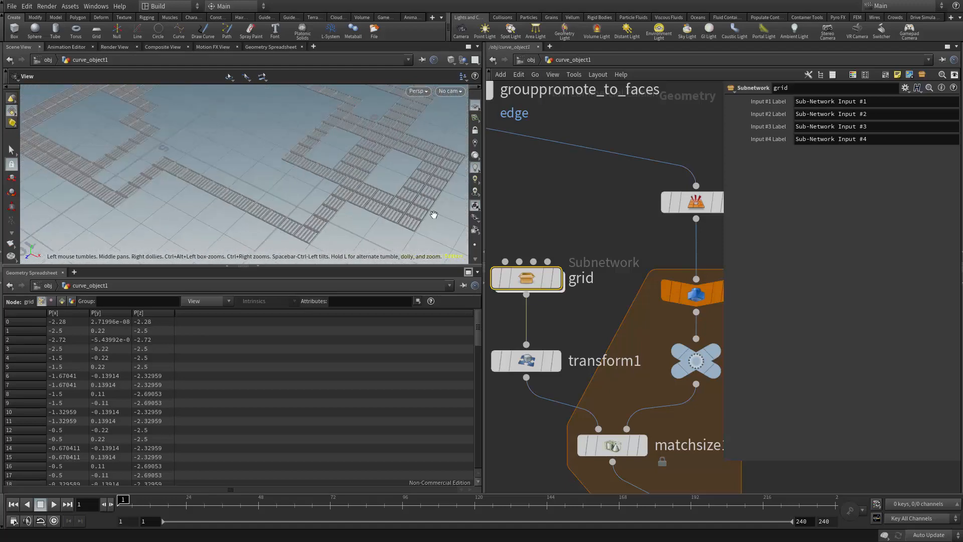
- Display the internal Blast node and move it slightly farther from the edge branch
scroll(551, 221, down, 5)
middle_drag(547, 226, 657, 255)
scroll(602, 253, up, 2)
scroll(602, 254, up, 2)
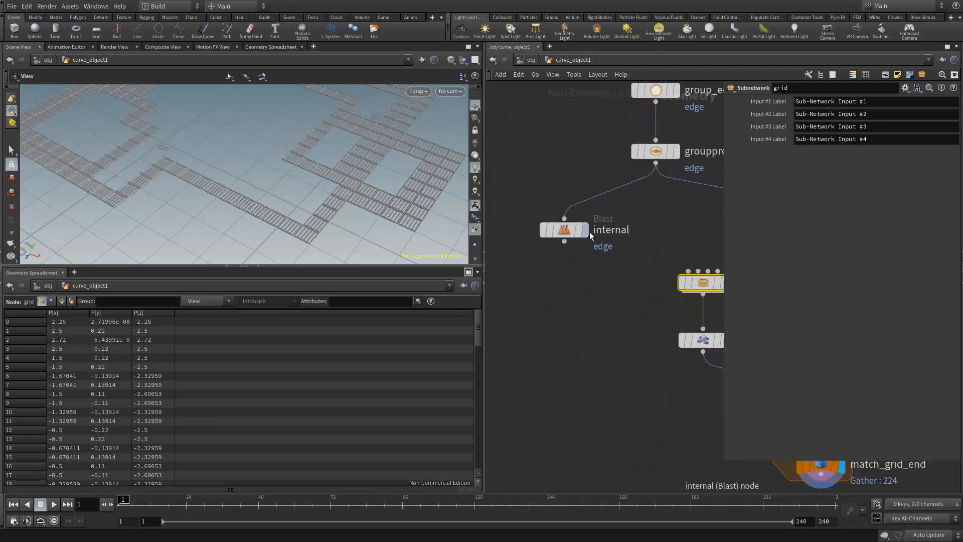
click(585, 230)
drag(564, 230, 542, 231)
- Enlarge the 3D viewport and examine the internal faces
drag(382, 227, 170, 170)
drag(357, 266, 358, 321)
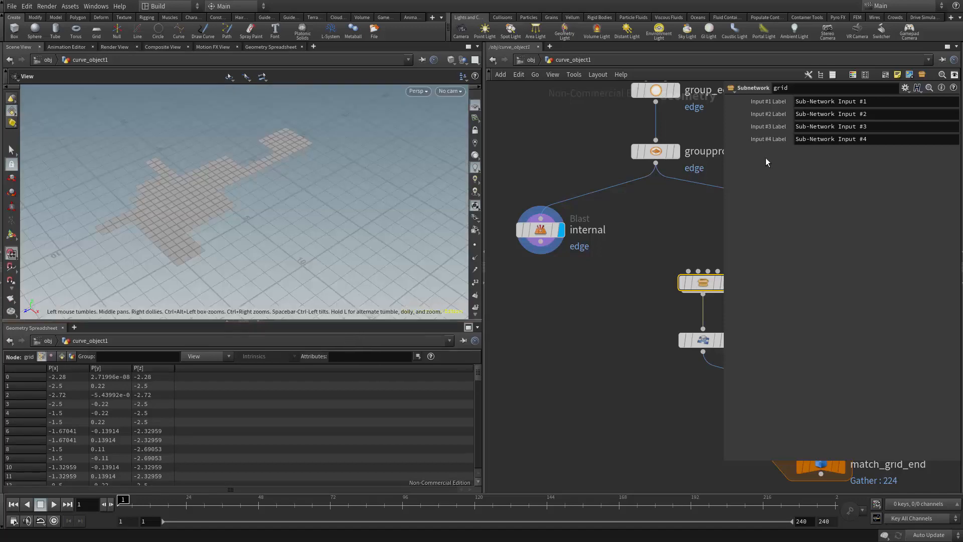
drag(264, 183, 298, 205)
scroll(301, 200, up, 5)
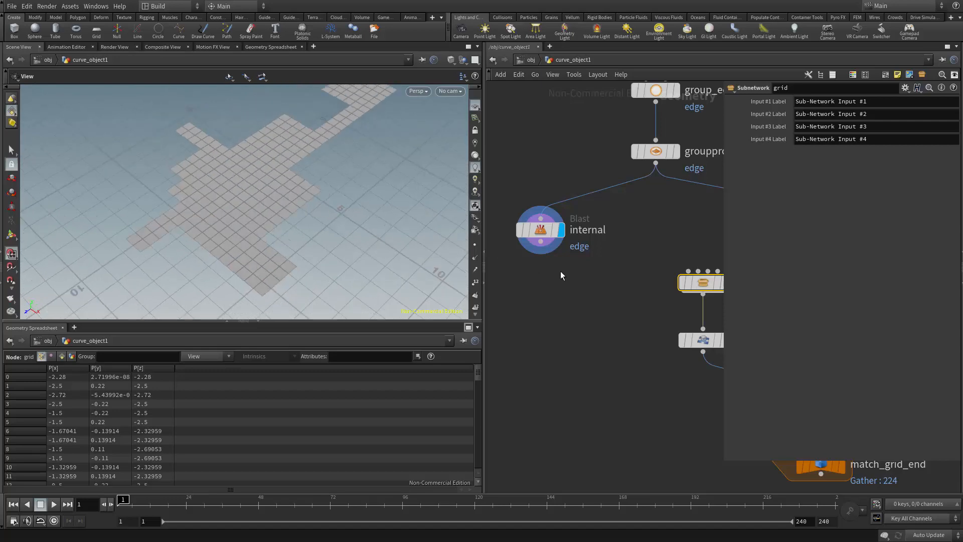
- Display the edge Blast node to show only the edge faces
middle_drag(676, 229, 507, 270)
scroll(696, 268, up, 2)
middle_drag(647, 271, 616, 258)
drag(615, 257, 607, 248)
click(626, 248)
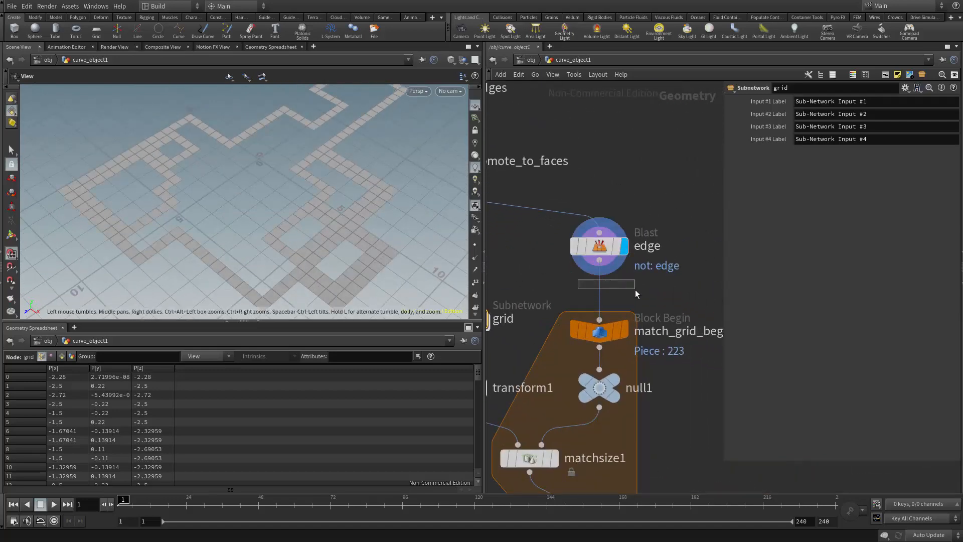
- Insert a Subdivide node between the edge Blast and match_grid_begin, align it with the branch, and display it
key(Tab)
text(sub)
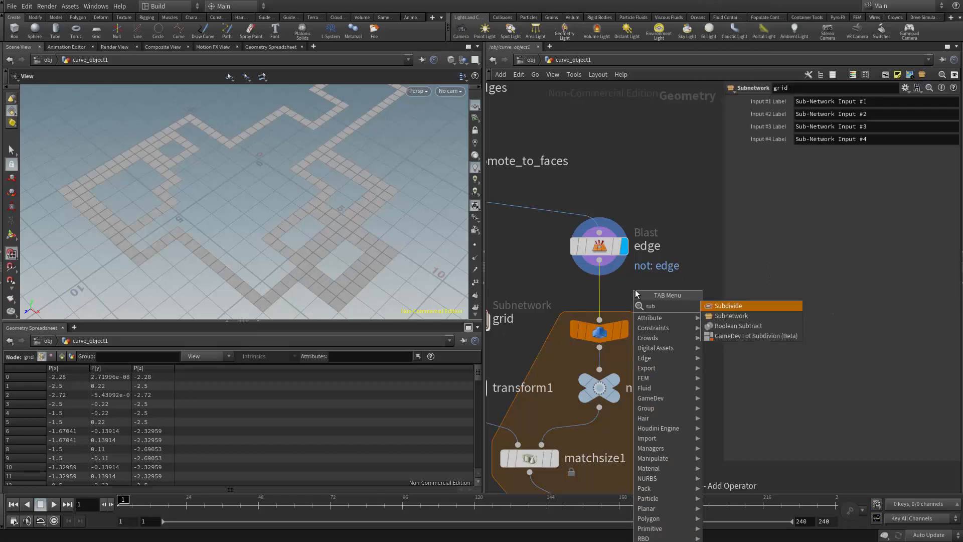
key(Return)
click(607, 310)
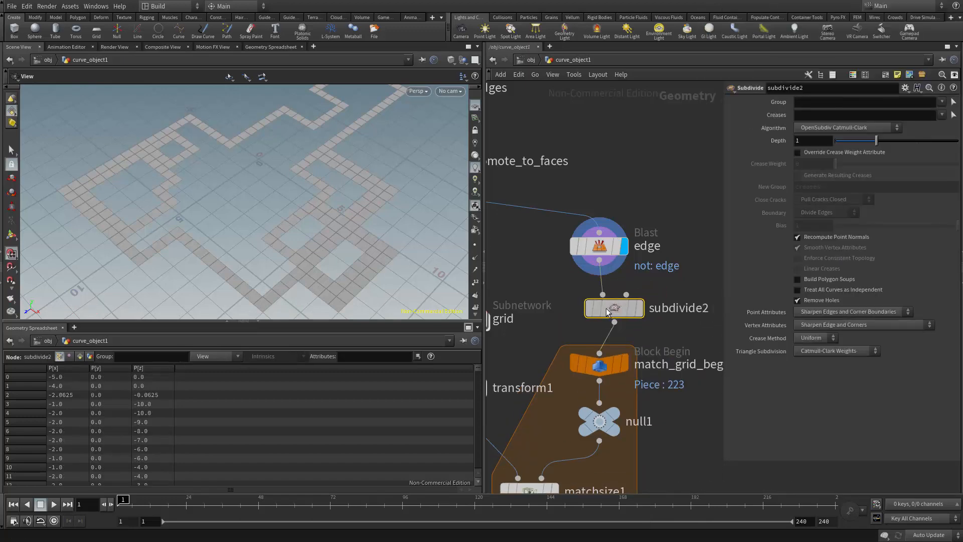
drag(607, 311, 601, 312)
key(r)
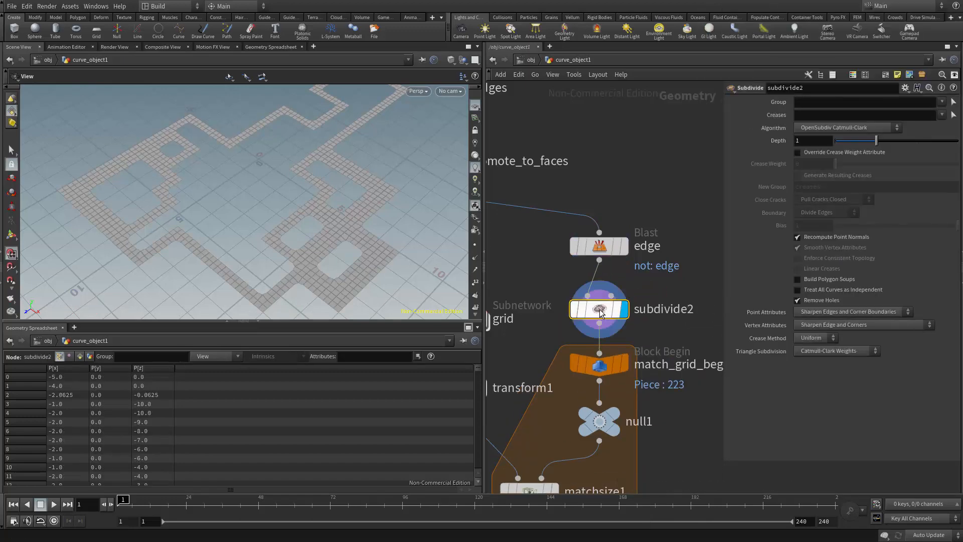
- Set subdivide2's algorithm to OpenSubdiv Bilinear and display match_grid_end to check the grates
click(817, 128)
click(820, 179)
middle_drag(574, 238, 627, 145)
scroll(627, 145, down, 1)
right_drag(293, 242, 791, 302)
drag(317, 266, 261, 200)
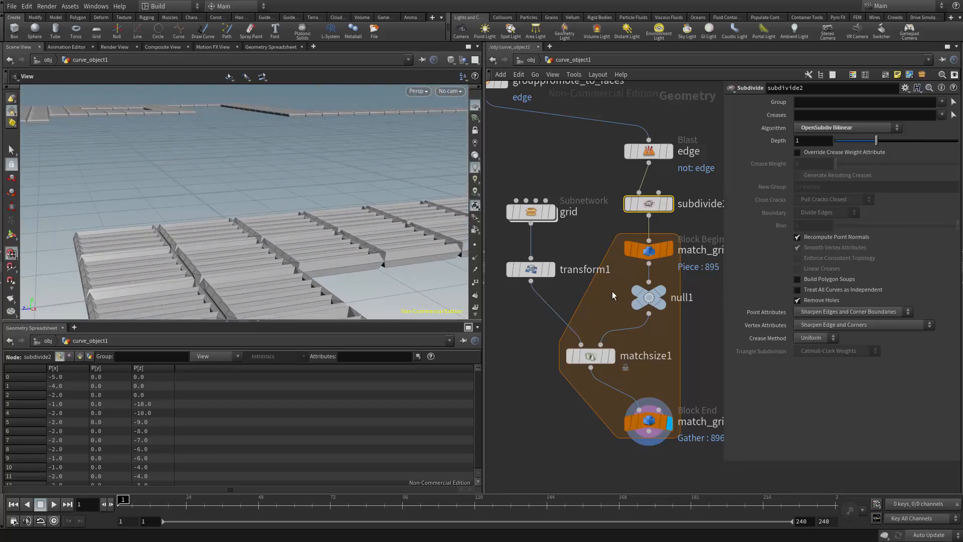
- Set the Uniform Scale of transform1 to 0.05 to suit the subdivided edge faces
middle_drag(612, 295, 624, 272)
click(543, 247)
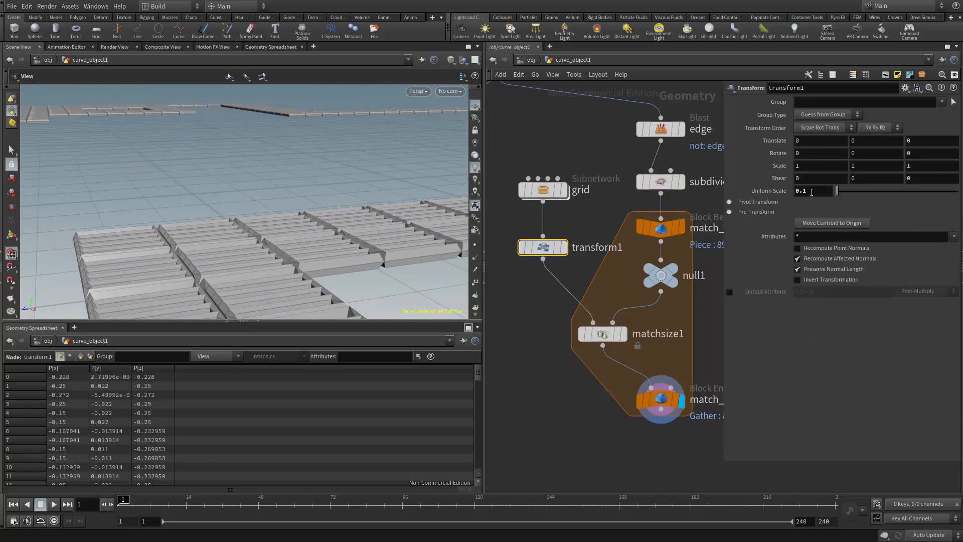
text(0.05)
key(Return)
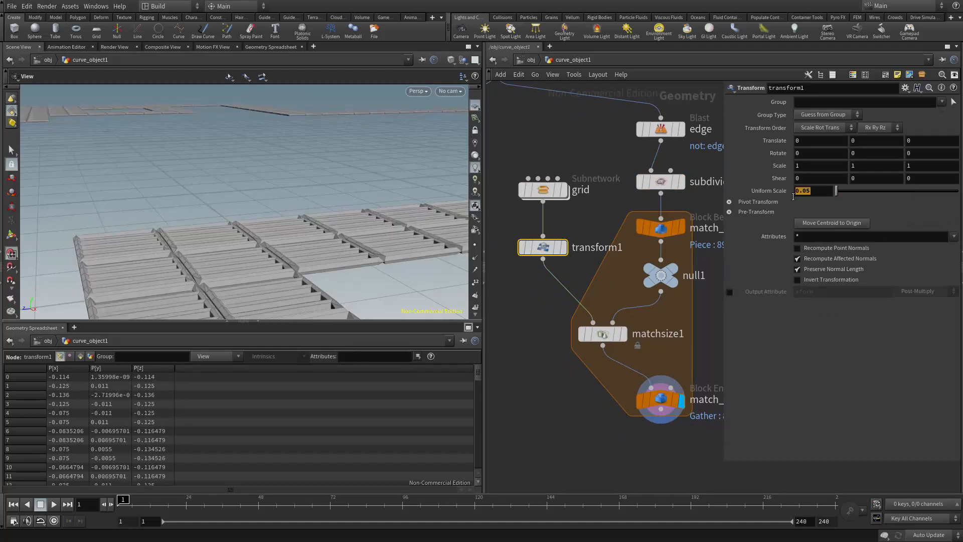
drag(329, 240, 226, 235)
- Add a Null node in the empty area below the internal and grid branches
scroll(527, 300, down, 4)
middle_drag(525, 301, 569, 258)
key(Tab)
text(null)
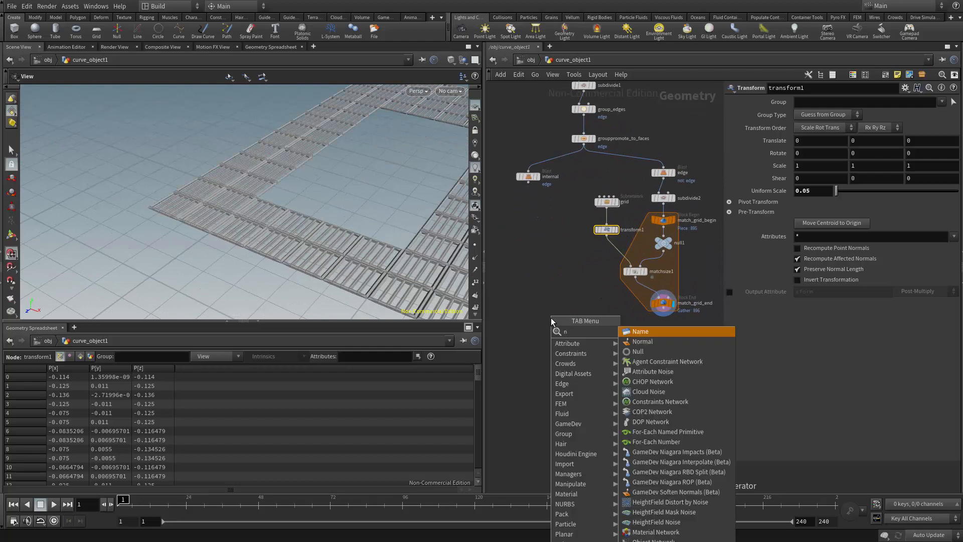
key(Return)
click(570, 335)
scroll(570, 335, up, 4)
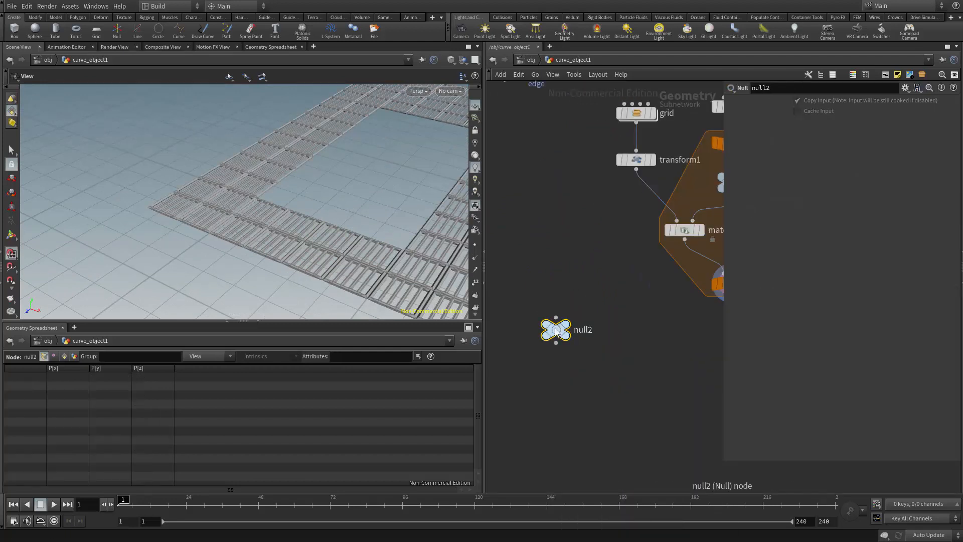
- Reposition the unused null2 node beside the grate loop and delete it from the network
drag(558, 333, 638, 352)
scroll(638, 351, down, 4)
scroll(634, 321, up, 1)
middle_drag(635, 334, 570, 345)
scroll(570, 346, up, 1)
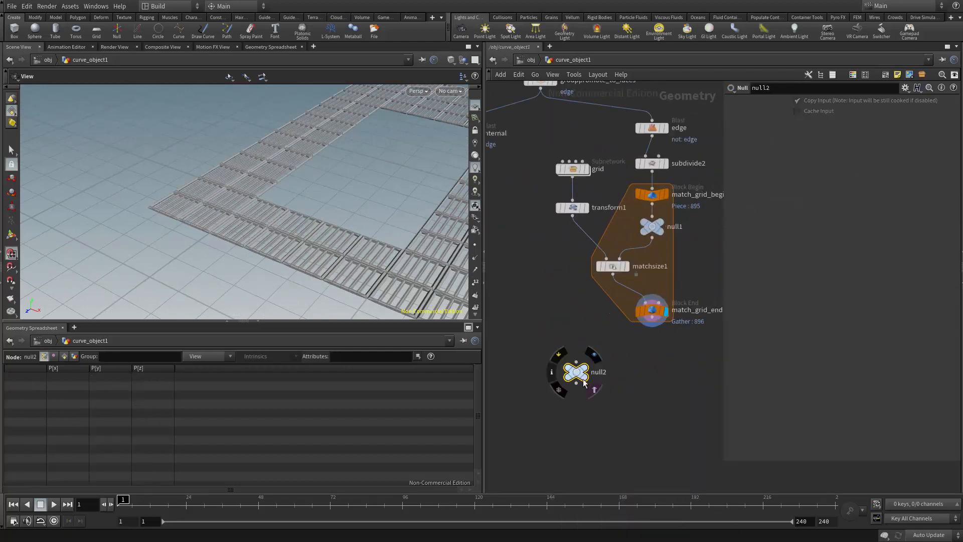
drag(576, 373, 571, 367)
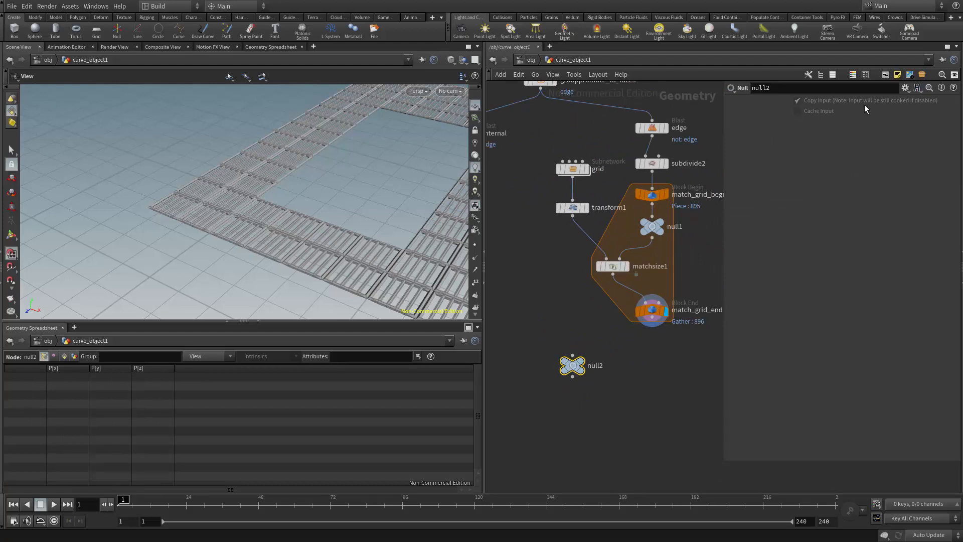
mouse_move(578, 346)
middle_down()
mouse_move(596, 346)
mouse_move(575, 361)
middle_up()
drag(549, 408, 549, 407)
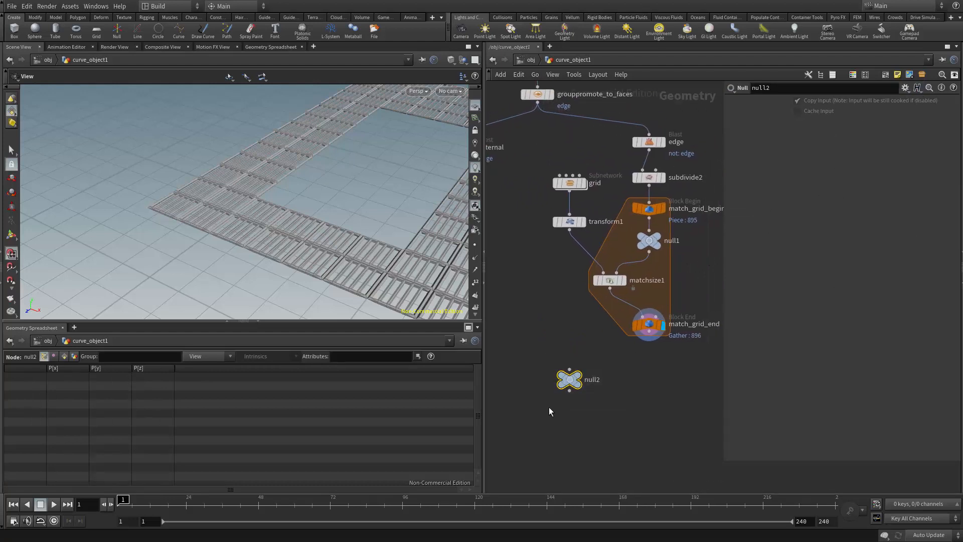
key(Delete)
scroll(570, 345, down, 1)
middle_drag(570, 345, 576, 378)
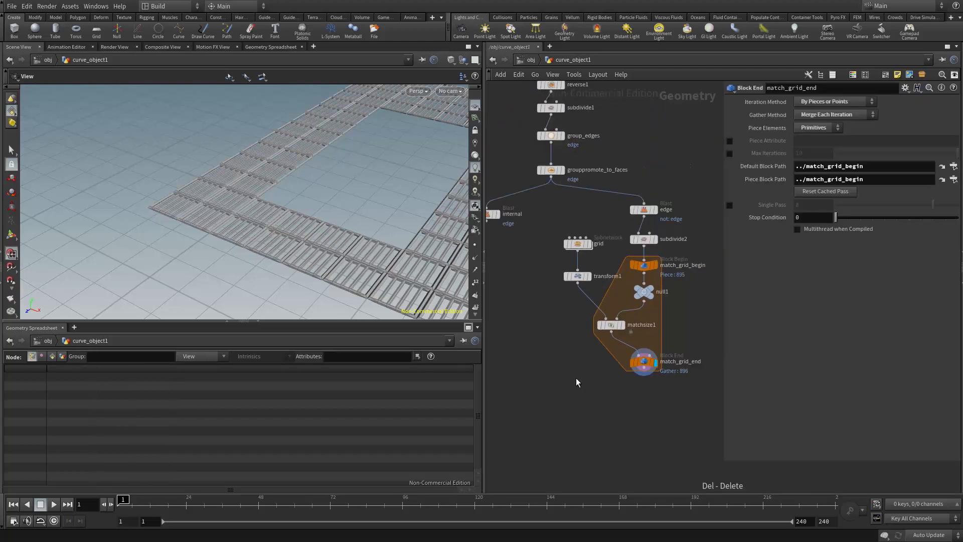
- Examine the complete node network and the grate layout across the whole floor plan
middle_drag(547, 311, 579, 387)
scroll(579, 300, down, 2)
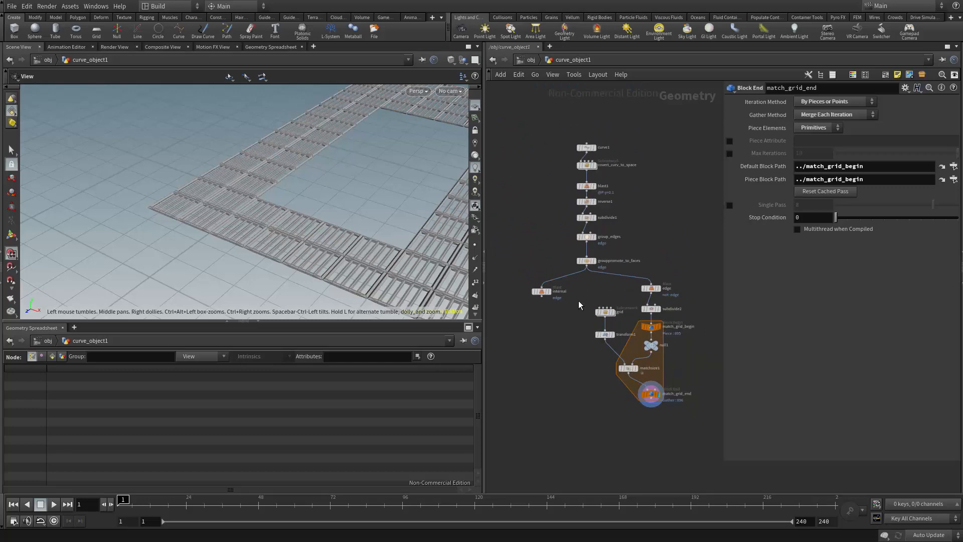
middle_drag(561, 319, 580, 328)
middle_drag(290, 217, 105, 289)
right_drag(105, 288, 161, 243)
drag(161, 243, 247, 226)
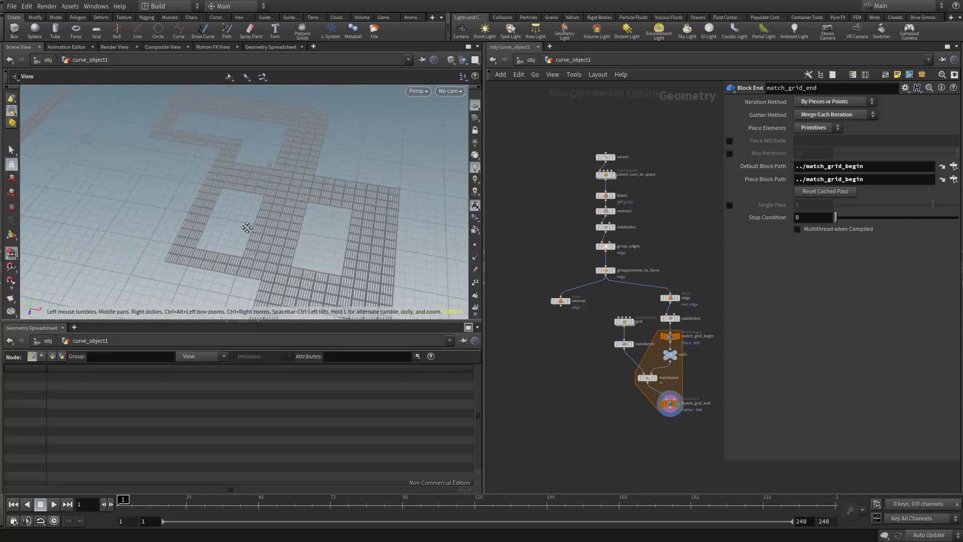
right_drag(247, 225, 226, 227)
drag(226, 227, 192, 211)
right_drag(199, 224, 146, 244)
middle_drag(146, 244, 172, 228)
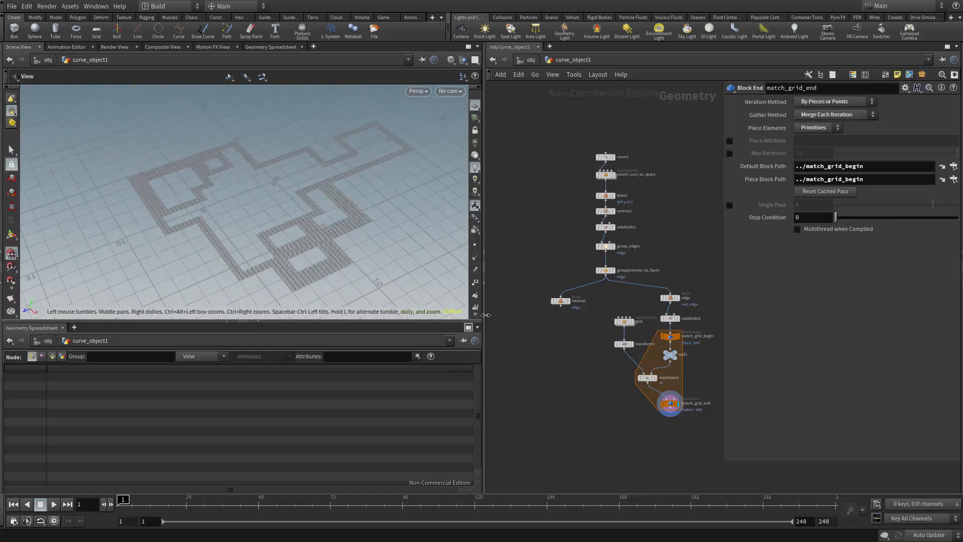
- Display the internal Blast and grouppromote_to_faces in turn to compare the inner floor faces with the edge group
scroll(560, 315, up, 5)
click(592, 265)
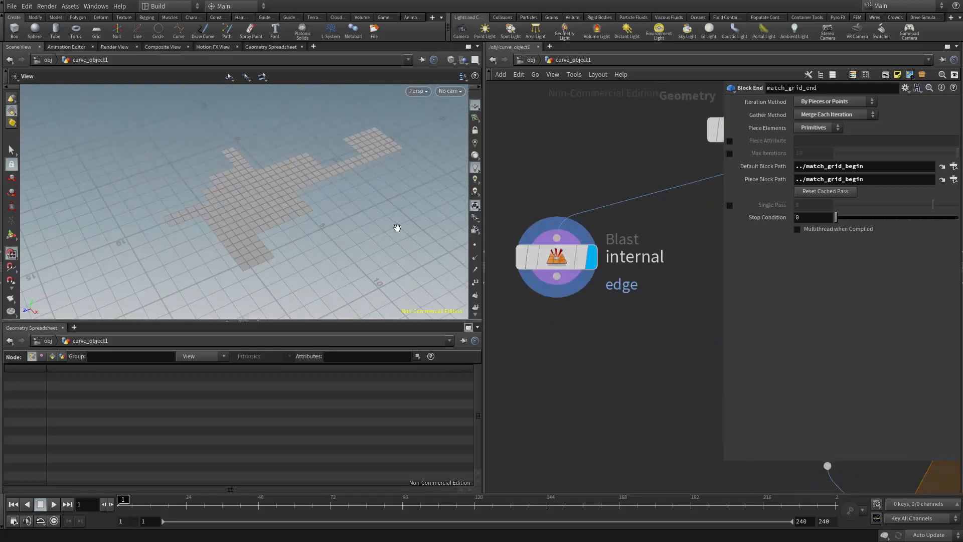
mouse_move(395, 226)
mouse_down()
mouse_move(318, 217)
mouse_move(396, 233)
mouse_up()
scroll(580, 332, down, 4)
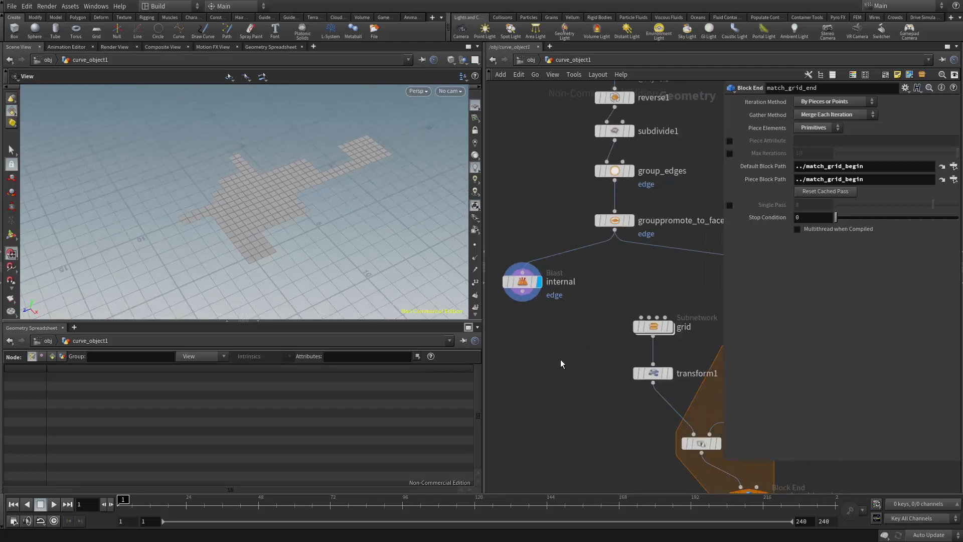
click(618, 219)
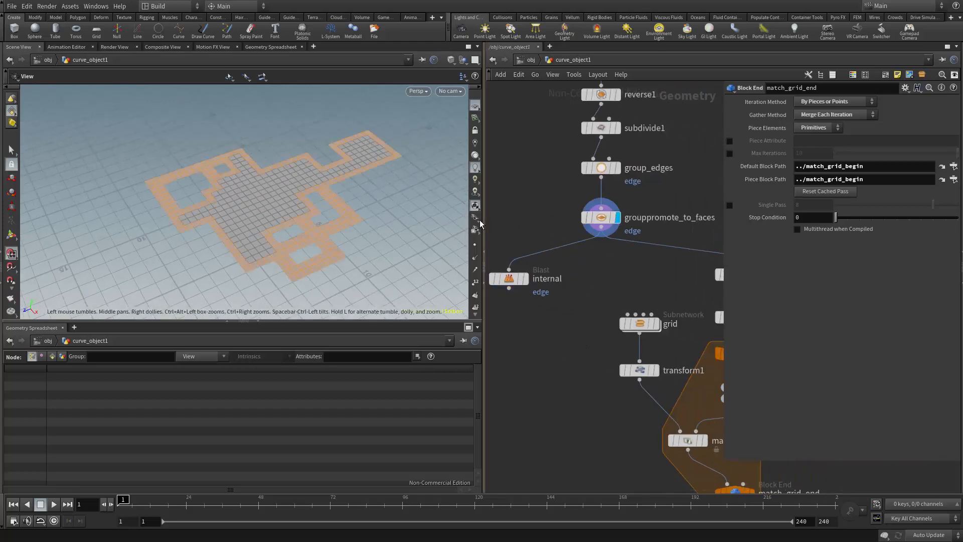
middle_drag(554, 289, 619, 283)
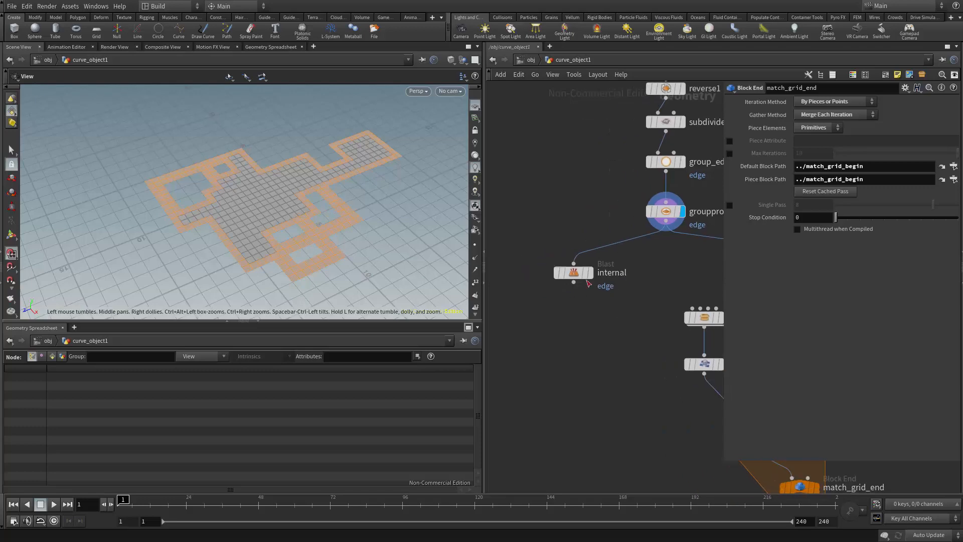
- Display the internal Blast again and examine its floor faces up close
scroll(611, 282, up, 2)
click(587, 271)
right_drag(317, 225, 286, 205)
drag(286, 206, 269, 194)
middle_drag(269, 194, 263, 200)
drag(263, 200, 163, 262)
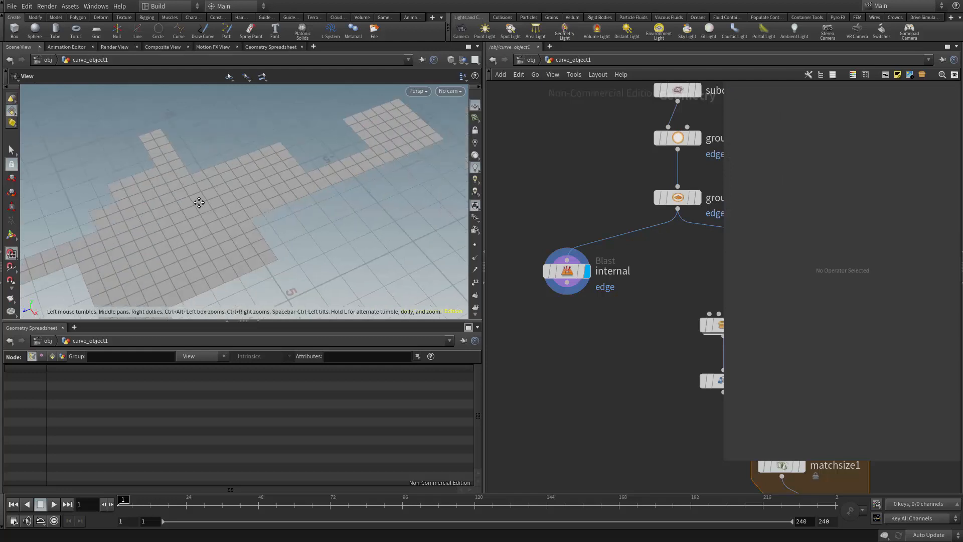
drag(199, 203, 225, 209)
- Shrink the parameter overlay and move the internal Blast node away from the grid branch to free working space
drag(723, 233, 758, 232)
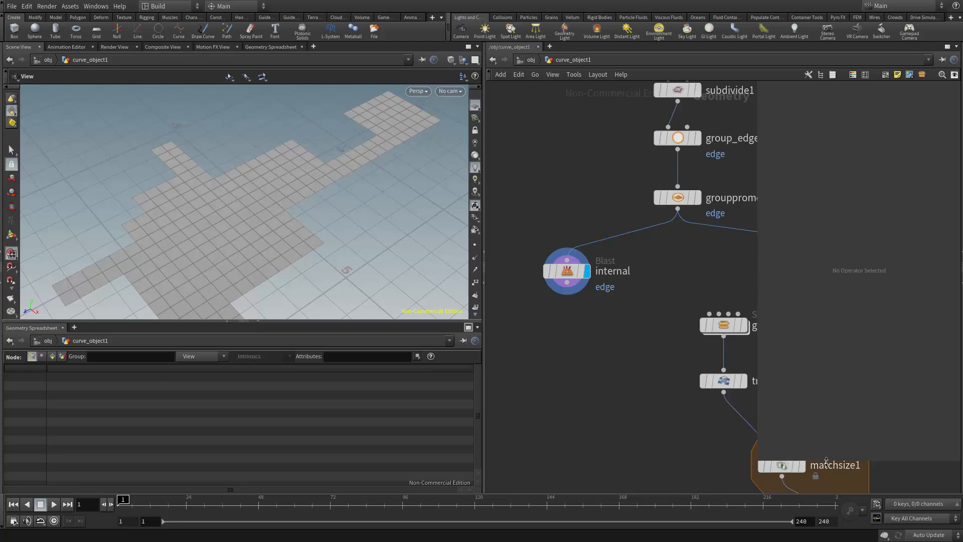
drag(827, 461, 836, 321)
middle_drag(690, 412, 562, 411)
scroll(671, 358, down, 3)
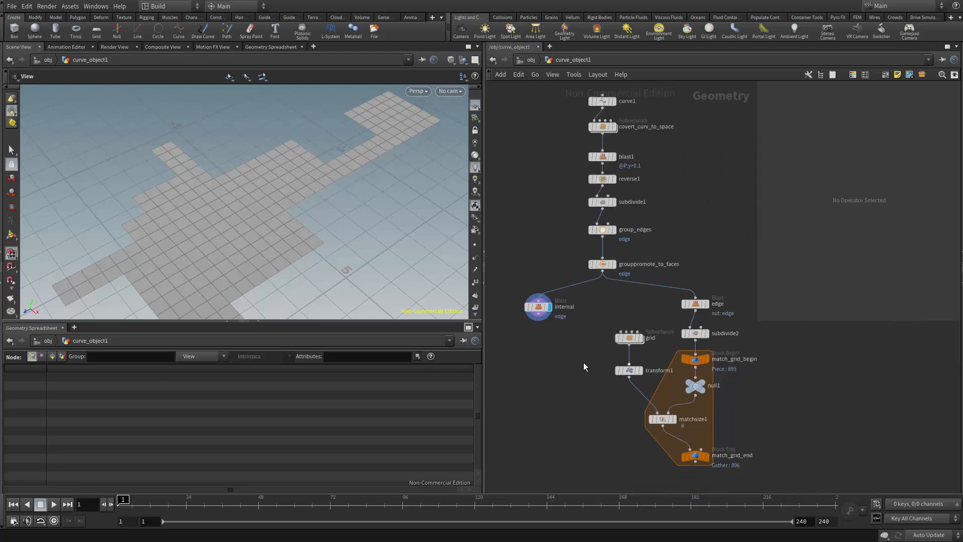
middle_drag(564, 358, 690, 374)
scroll(674, 354, down, 2)
drag(664, 335, 585, 345)
scroll(610, 359, up, 4)
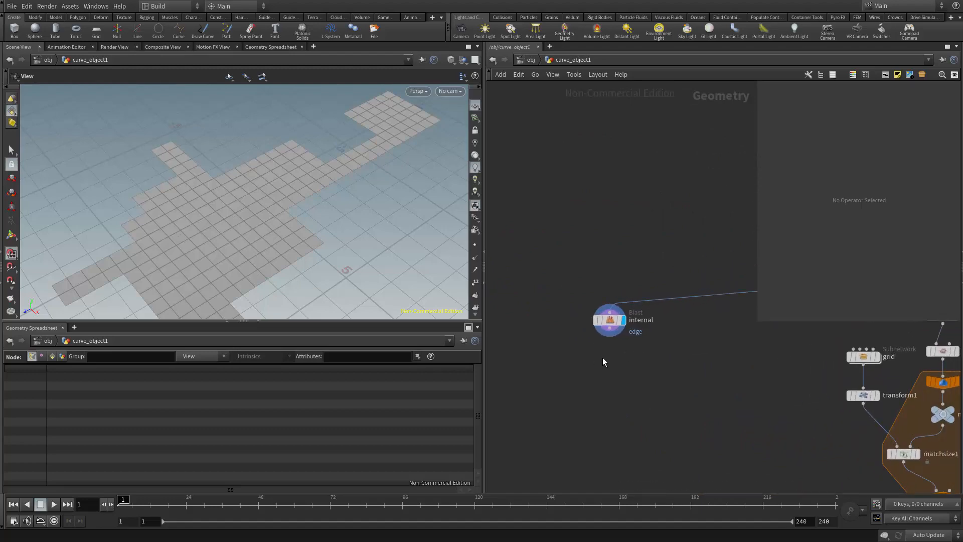
- Add a For-Each Number loop below the internal Blast and narrow the network area covered by the parameter overlay
key(Tab)
text(for)
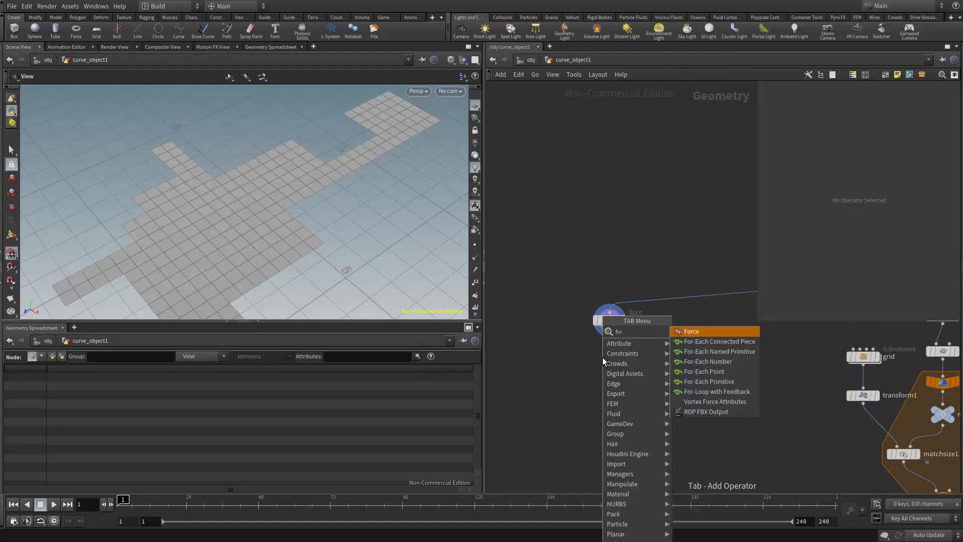
click(703, 361)
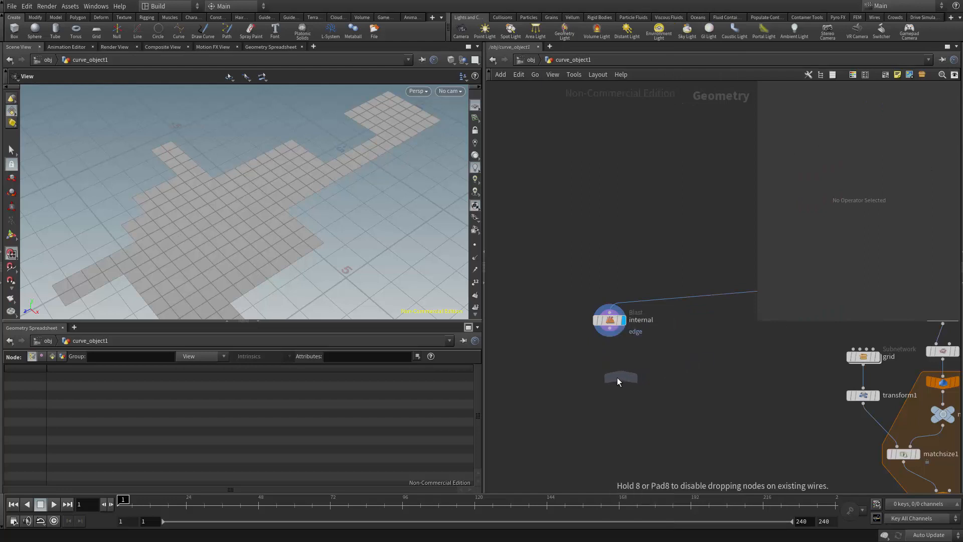
click(610, 367)
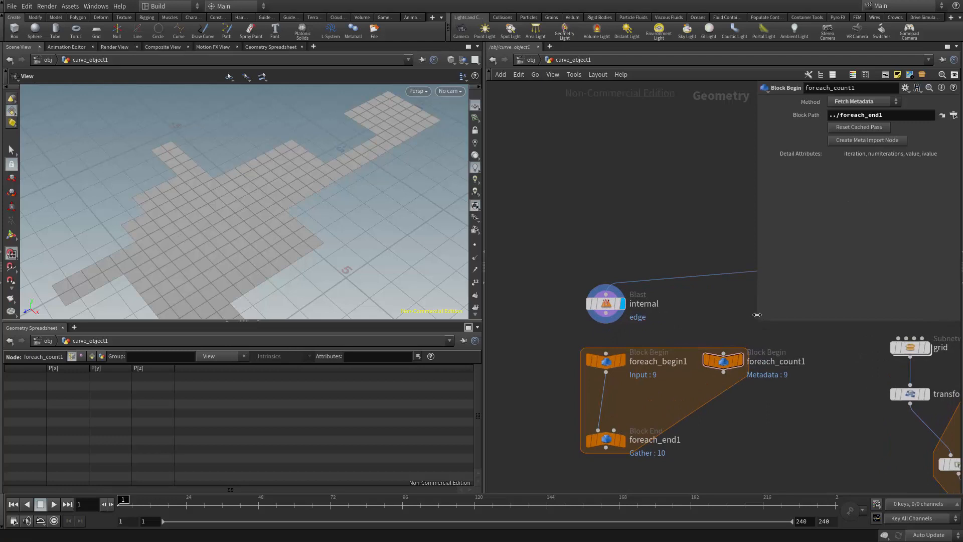
drag(756, 320, 730, 248)
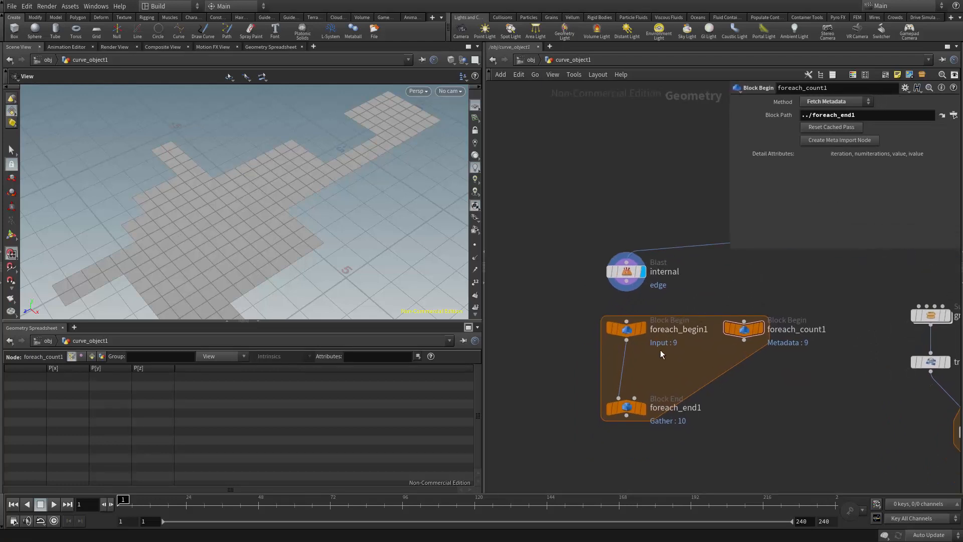
- Connect the internal Blast to foreach_begin1 and display foreach_end1
scroll(631, 424, up, 5)
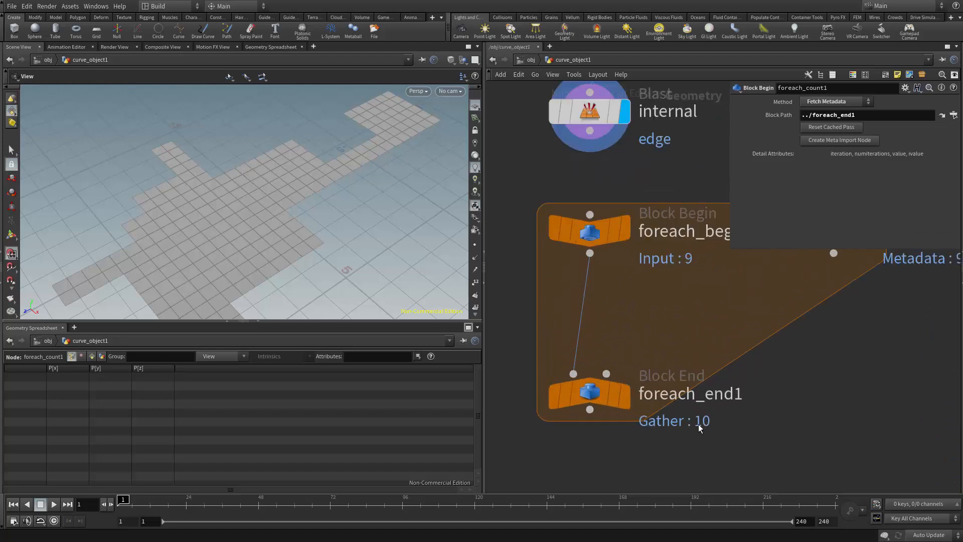
click(604, 395)
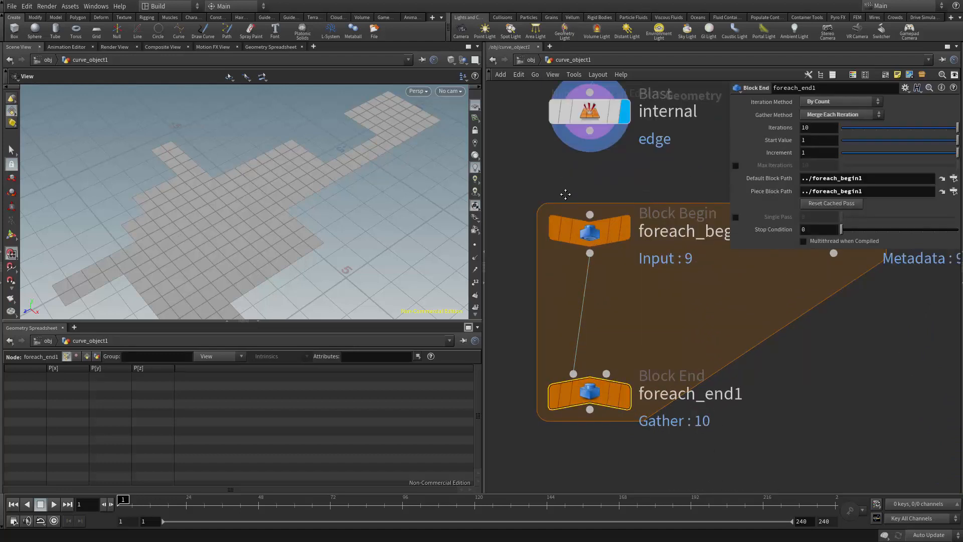
middle_drag(565, 194, 559, 243)
drag(584, 179, 585, 238)
click(583, 264)
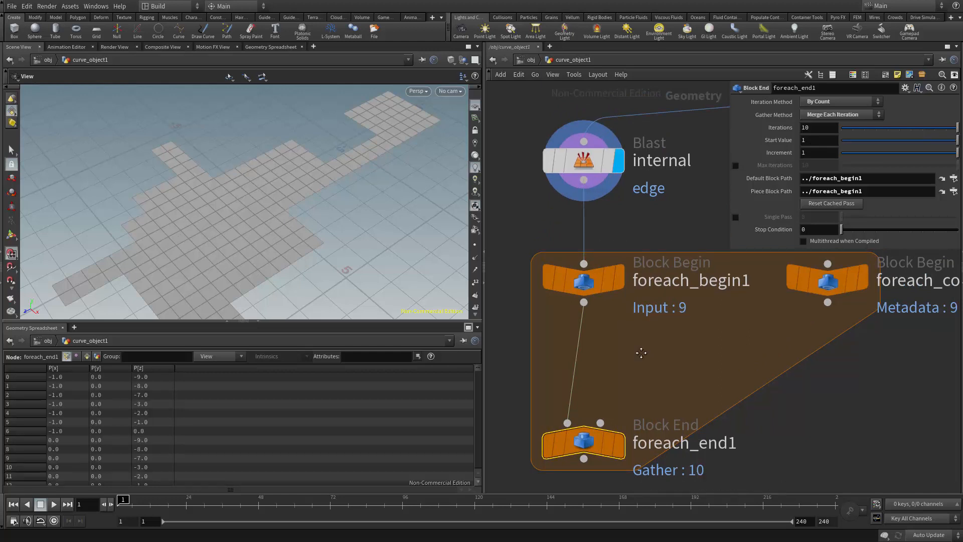
scroll(638, 346, down, 4)
click(623, 403)
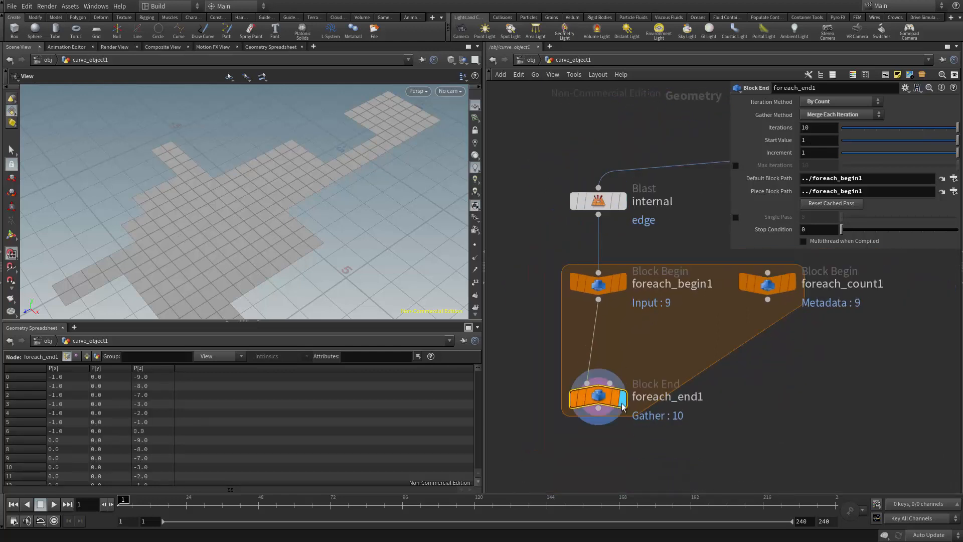
- Turn on point numbers in the viewport and examine them closely on the looped floor faces
alt+right_drag(314, 202, 396, 286)
alt+middle_drag(396, 286, 434, 240)
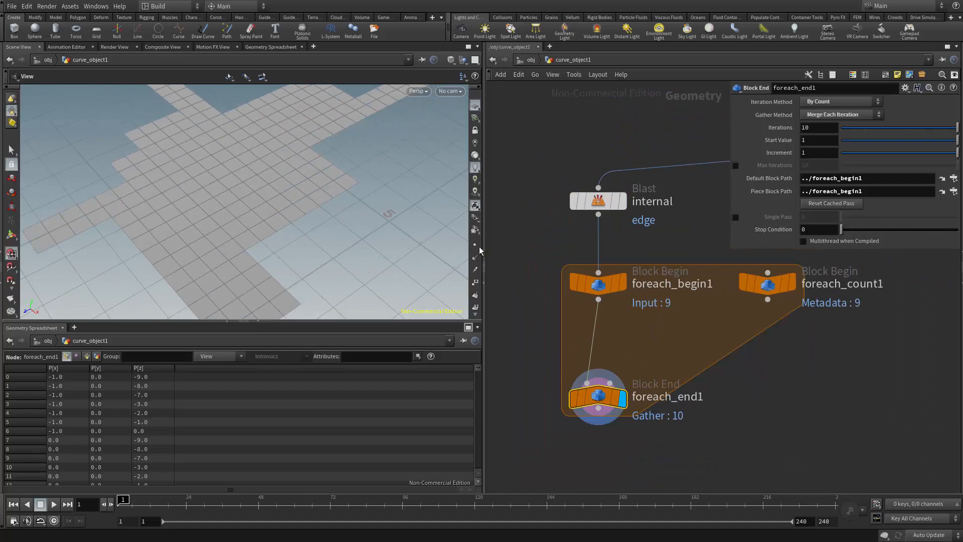
click(476, 284)
alt+right_drag(261, 216, 615, 283)
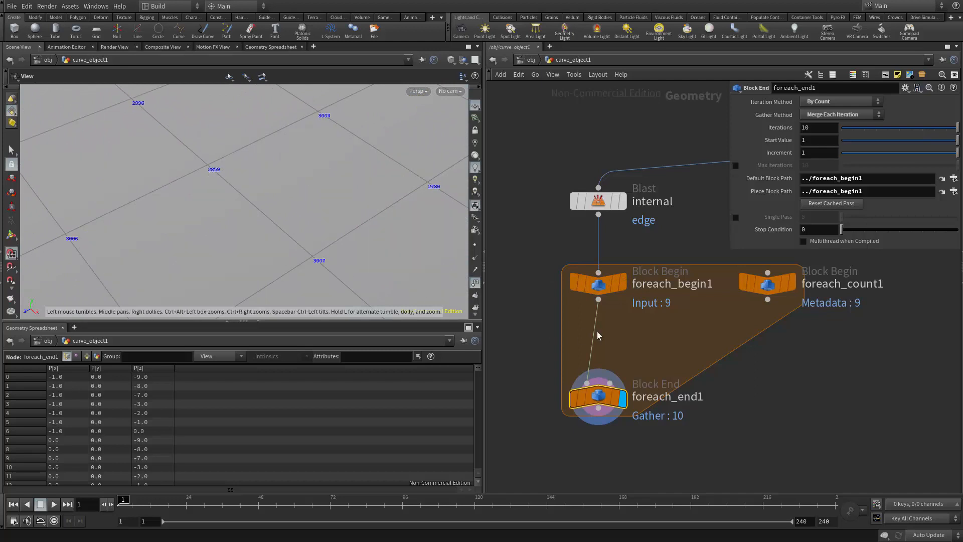
- Set foreach_end1's gather method to Feedback Each Iteration
scroll(612, 326, down, 5)
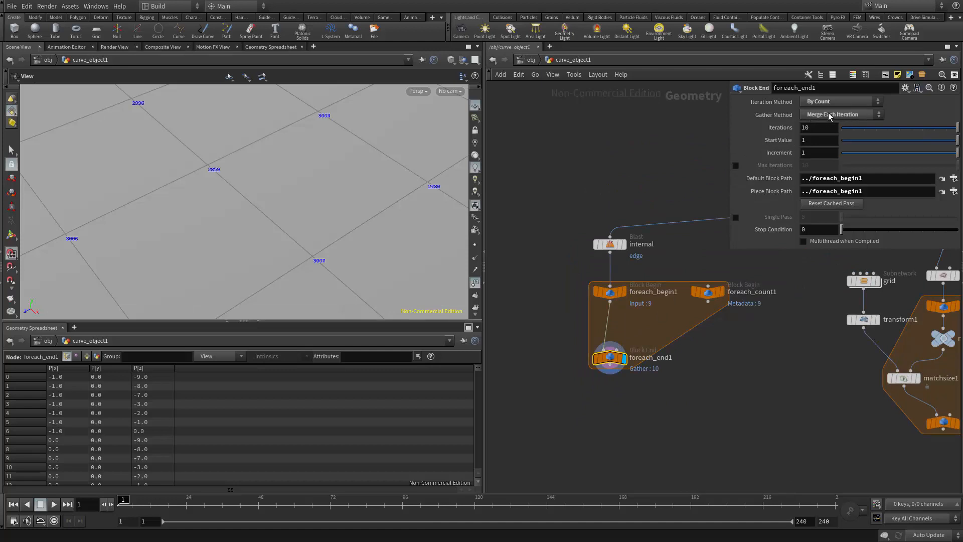
mouse_move(613, 247)
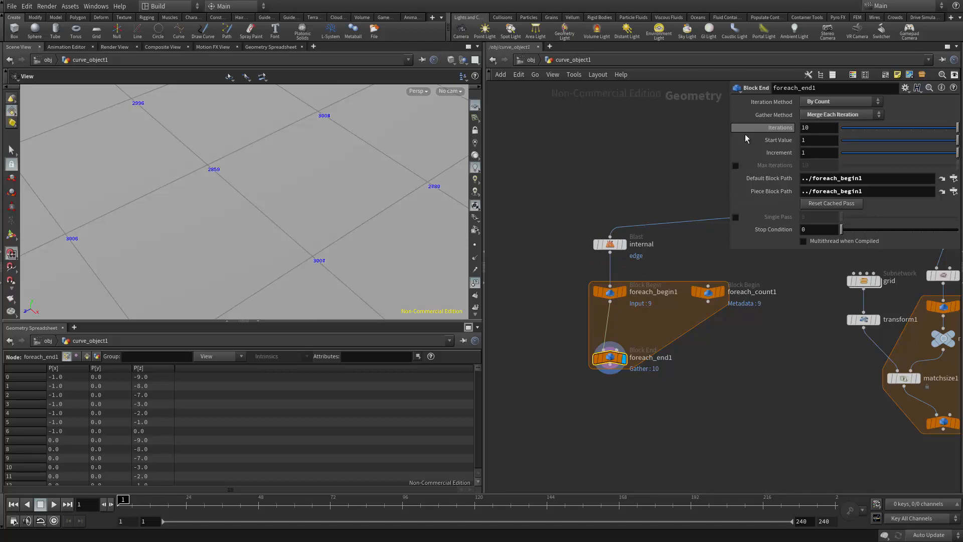
click(827, 118)
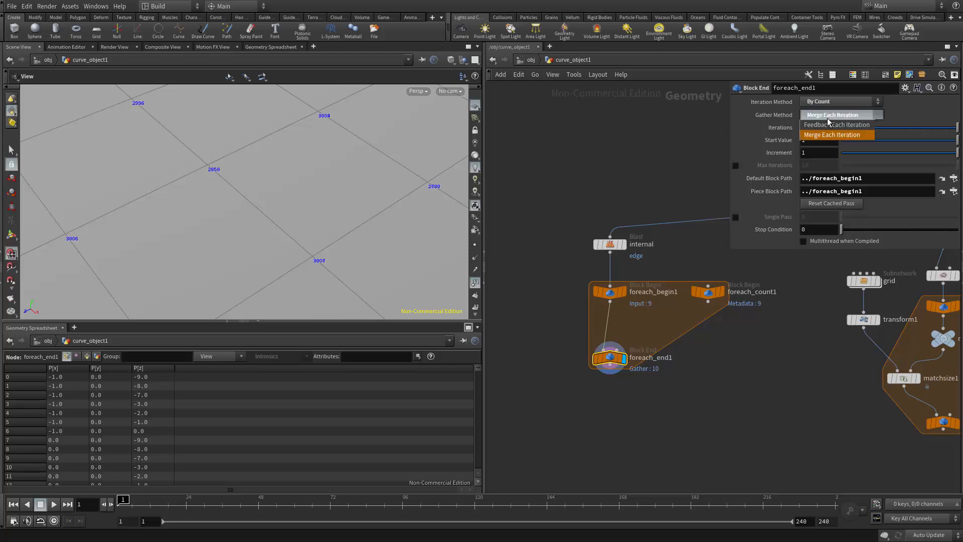
click(832, 126)
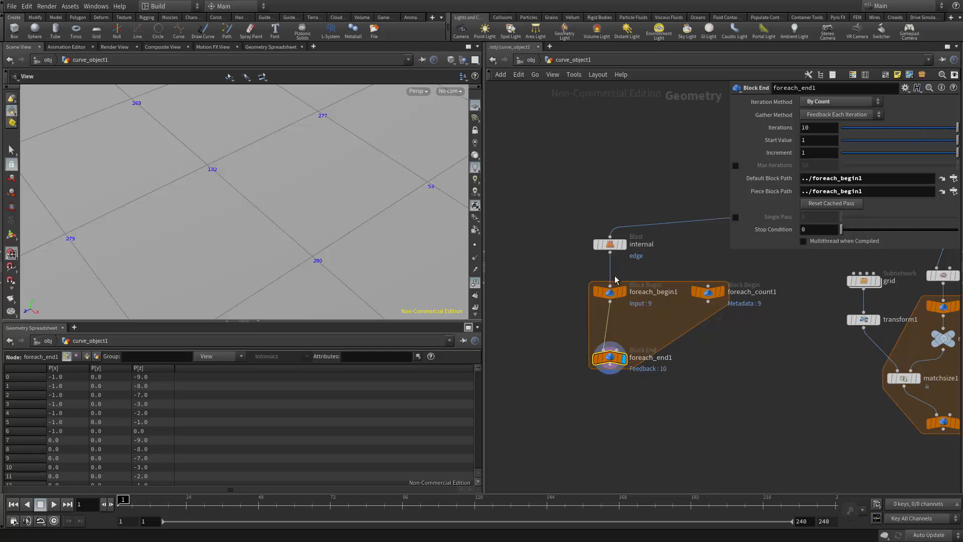
- Set foreach_begin1's method to Fetch Feedback and review the settings of both loop block nodes
scroll(616, 281, up, 4)
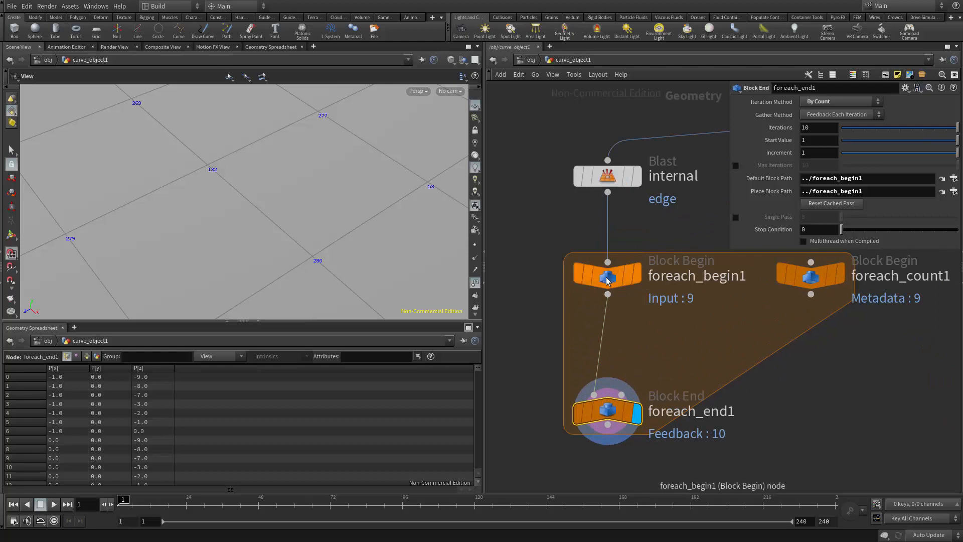
click(607, 275)
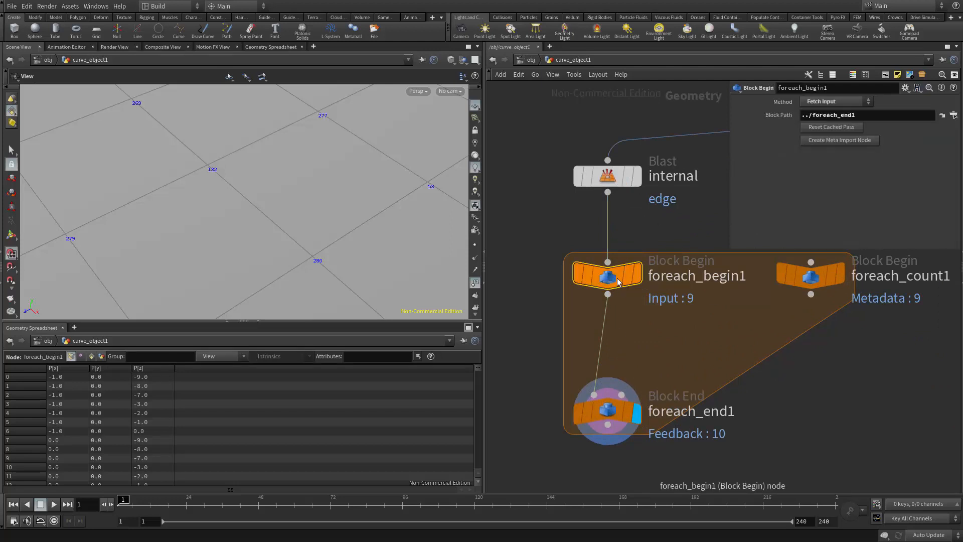
click(833, 102)
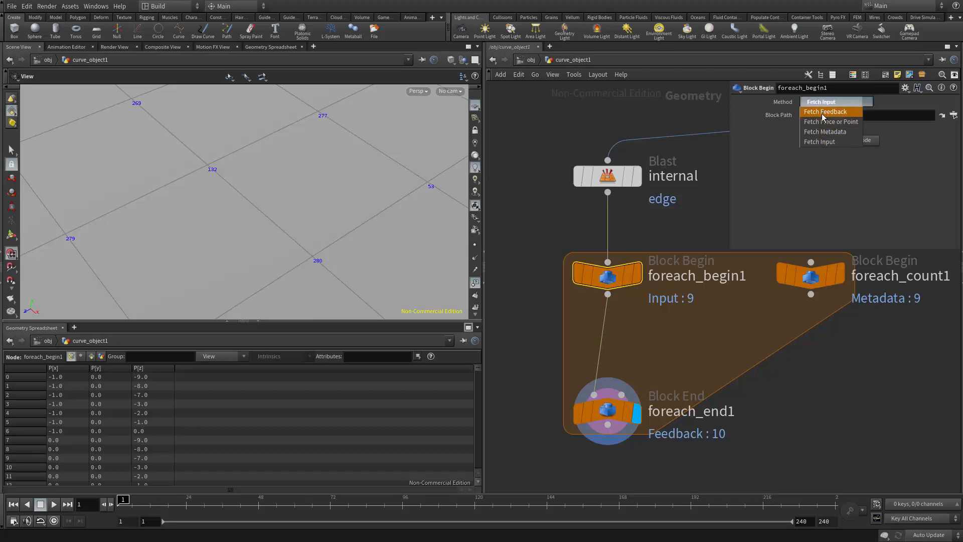
click(823, 113)
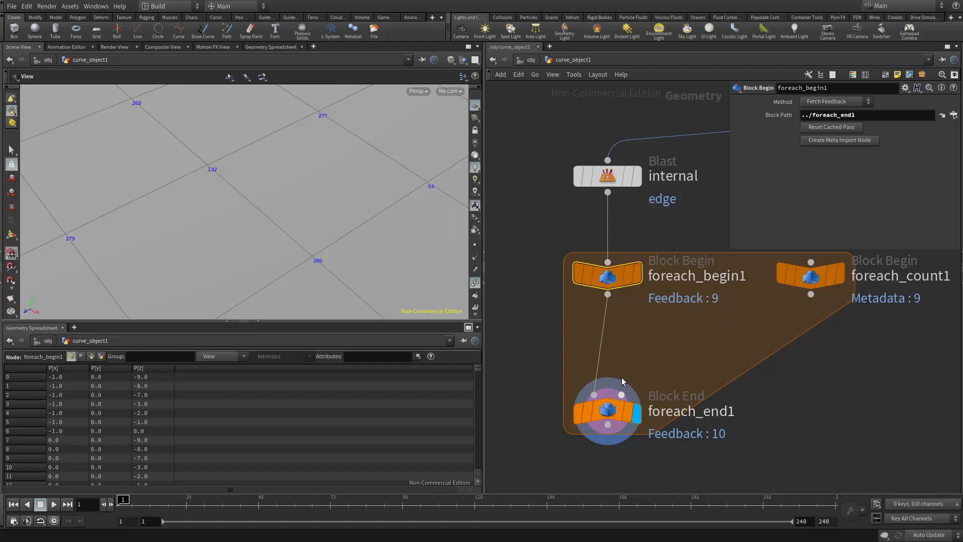
click(608, 409)
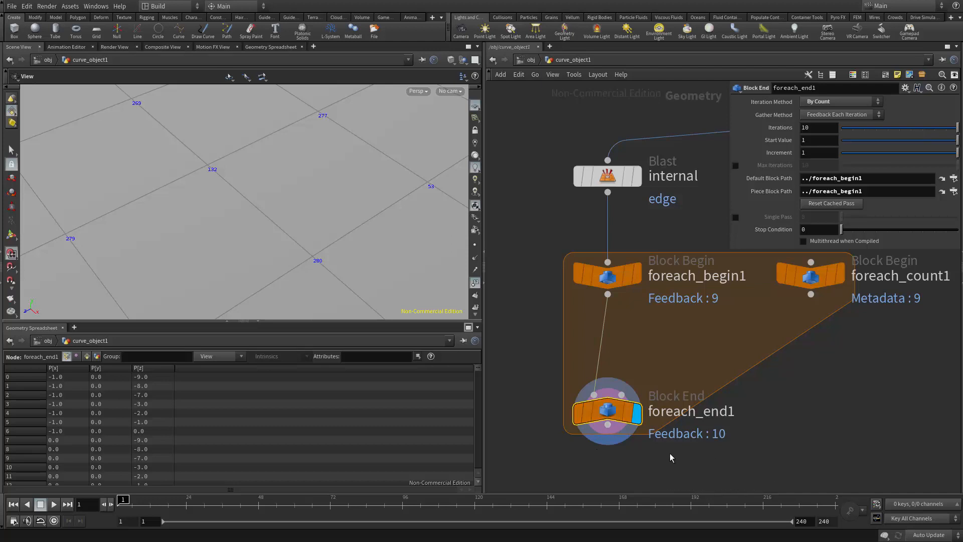
click(628, 276)
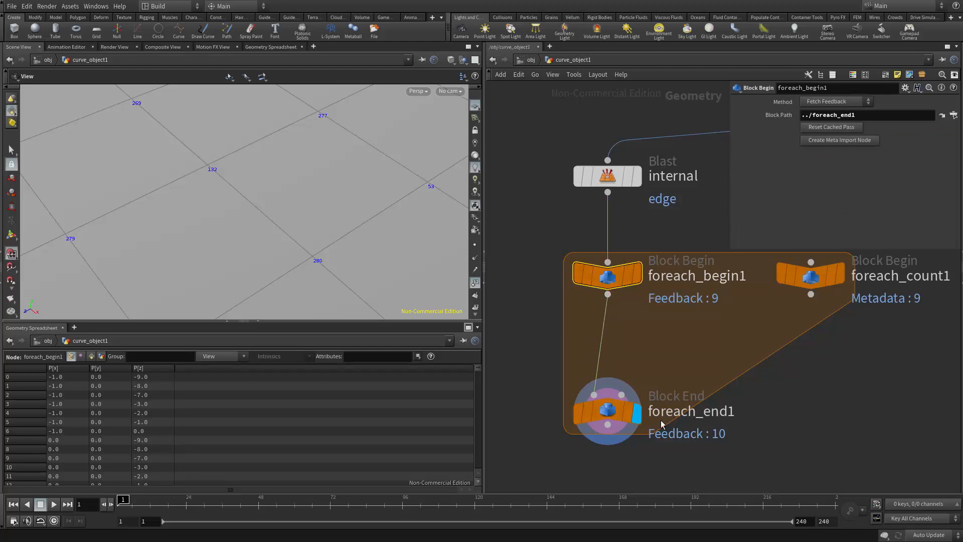
- Move the foreach_end1 node farther below foreach_begin1 to make room inside the loop
alt+right_drag(397, 267, 202, 229)
alt+drag(301, 253, 348, 258)
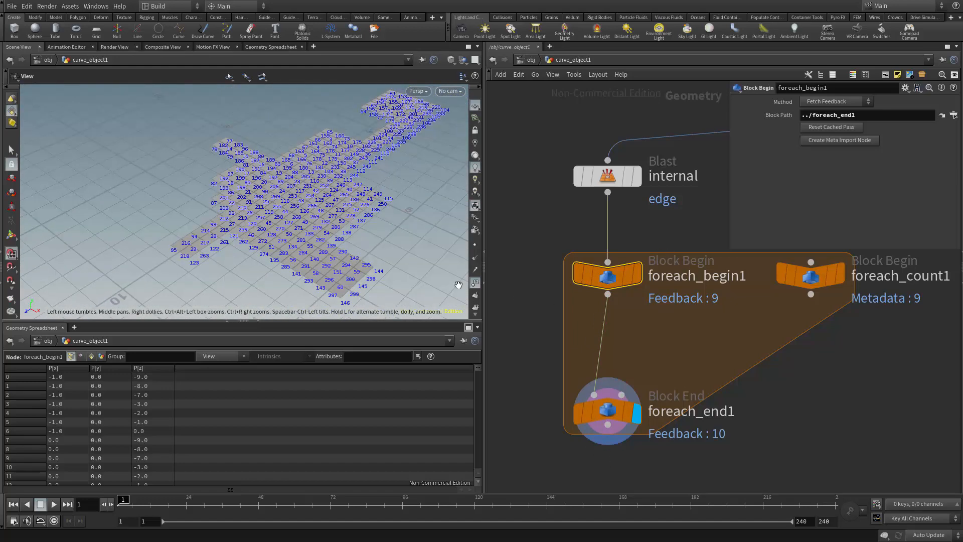
middle_drag(647, 308, 656, 269)
drag(619, 372, 617, 451)
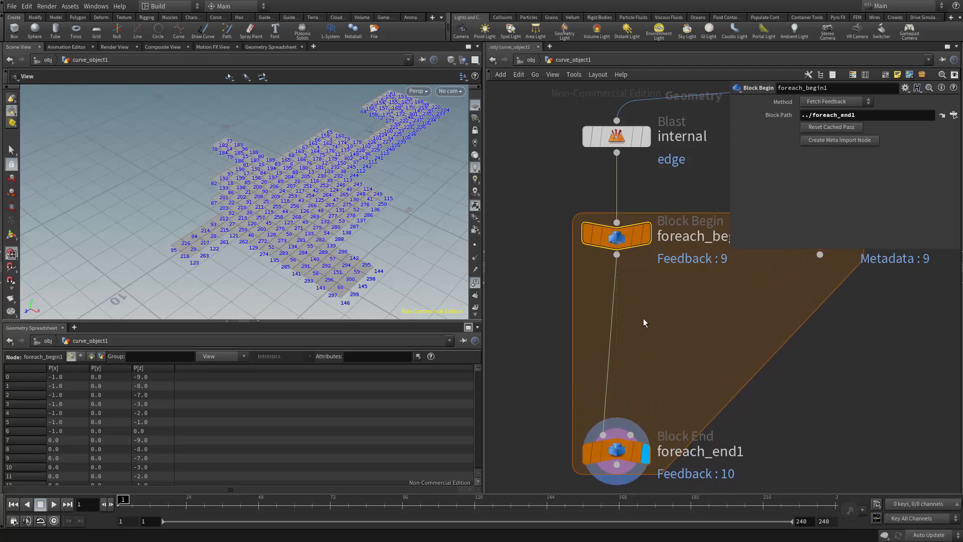
- Examine how the internal Blast feeds foreach_begin1, with its Fetch Feedback method, and on into foreach_end1
middle_drag(643, 322, 627, 395)
scroll(631, 380, up, 2)
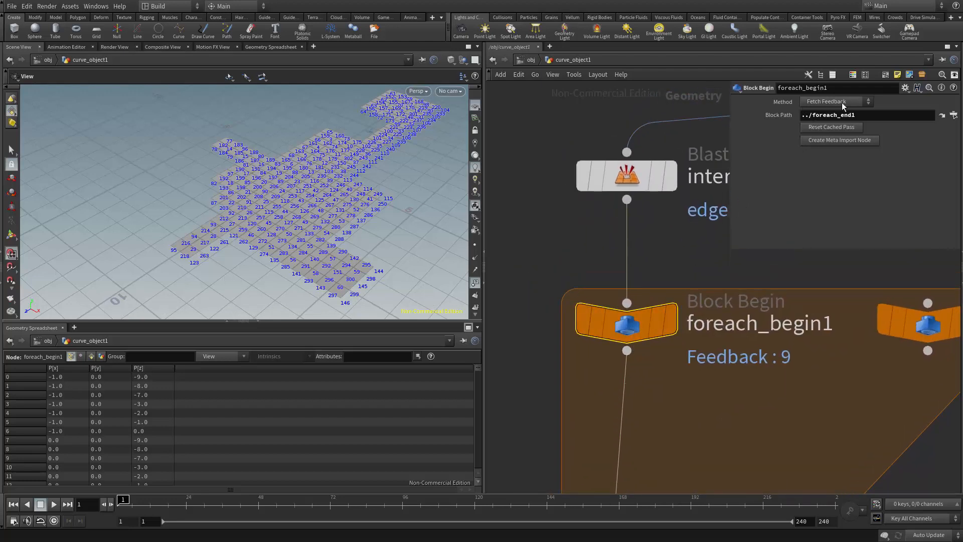
scroll(662, 281, down, 3)
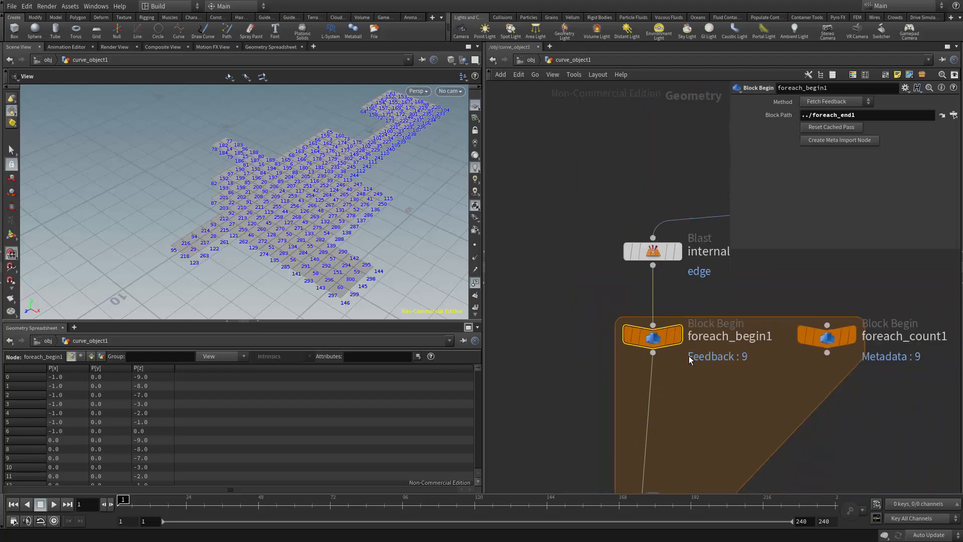
scroll(647, 256, up, 4)
scroll(640, 246, down, 4)
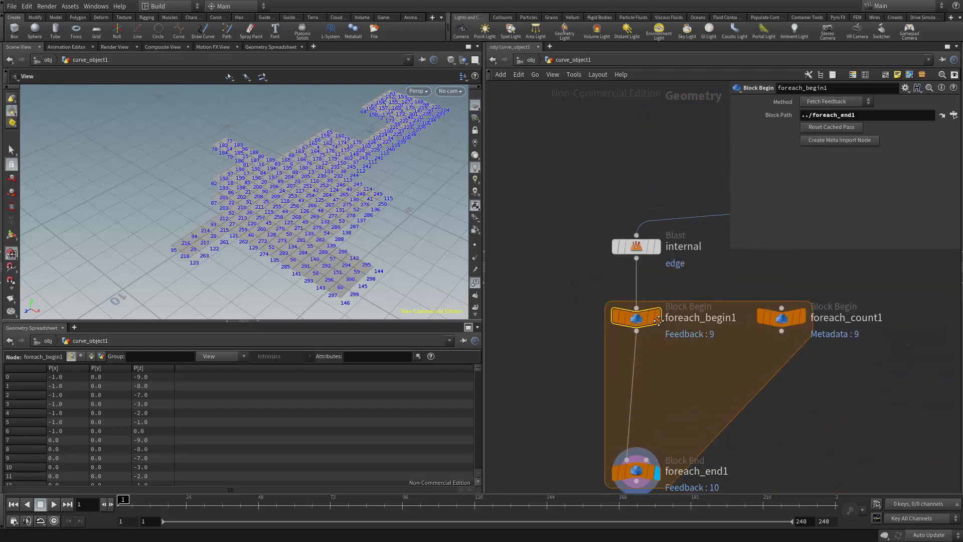
scroll(642, 296, up, 2)
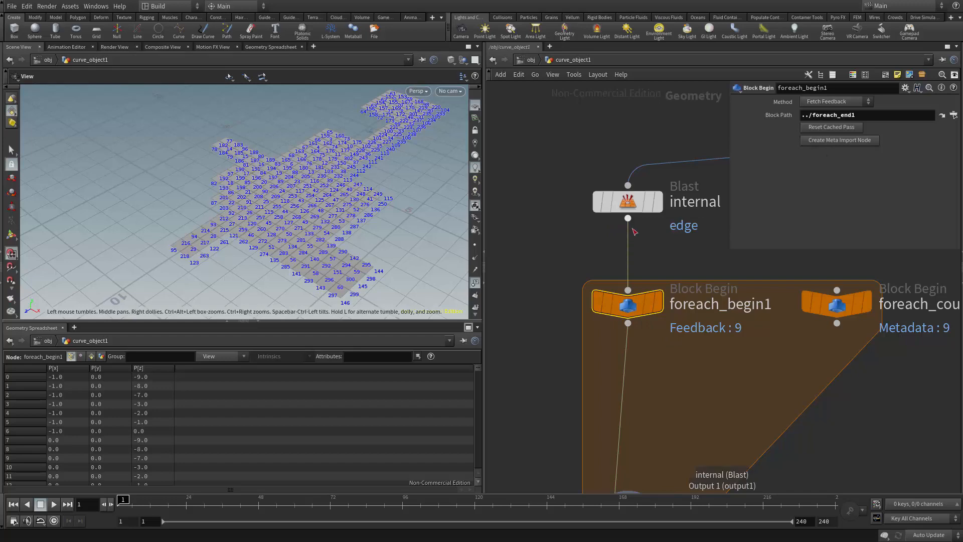
middle_drag(646, 381, 609, 305)
scroll(608, 305, down, 2)
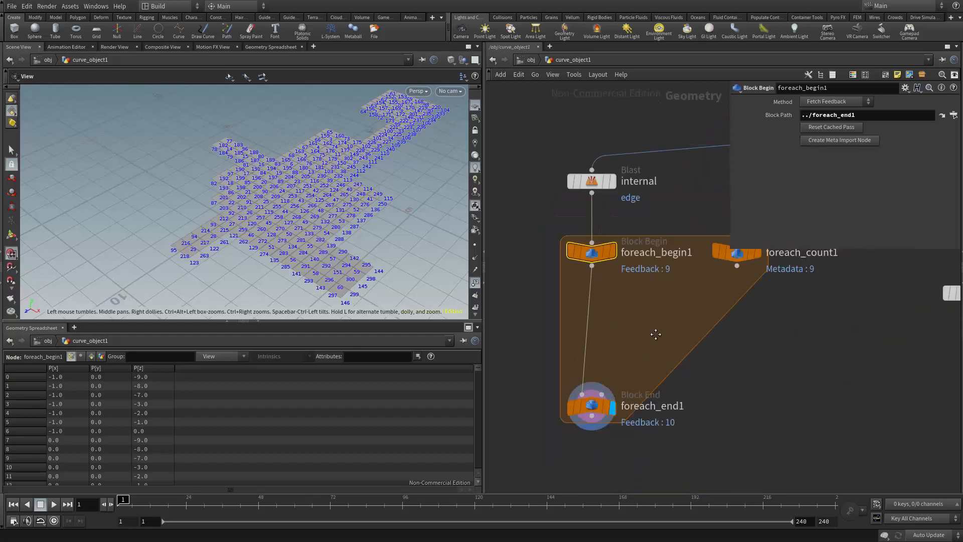
- Rename foreach_begin1 to random_merging_begin1
middle_drag(656, 333, 628, 379)
scroll(628, 378, up, 1)
scroll(616, 322, up, 2)
double_click(625, 278)
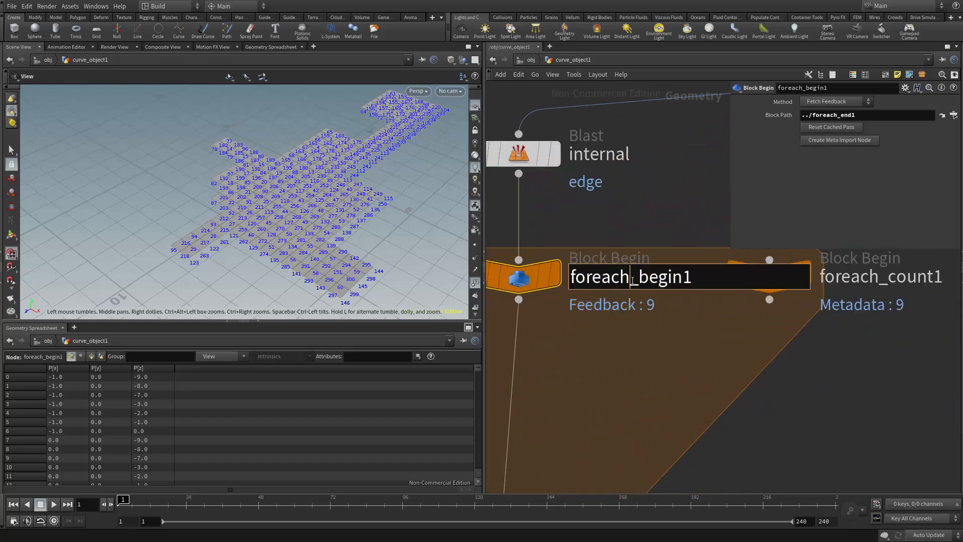
drag(631, 277, 567, 285)
text(populate)
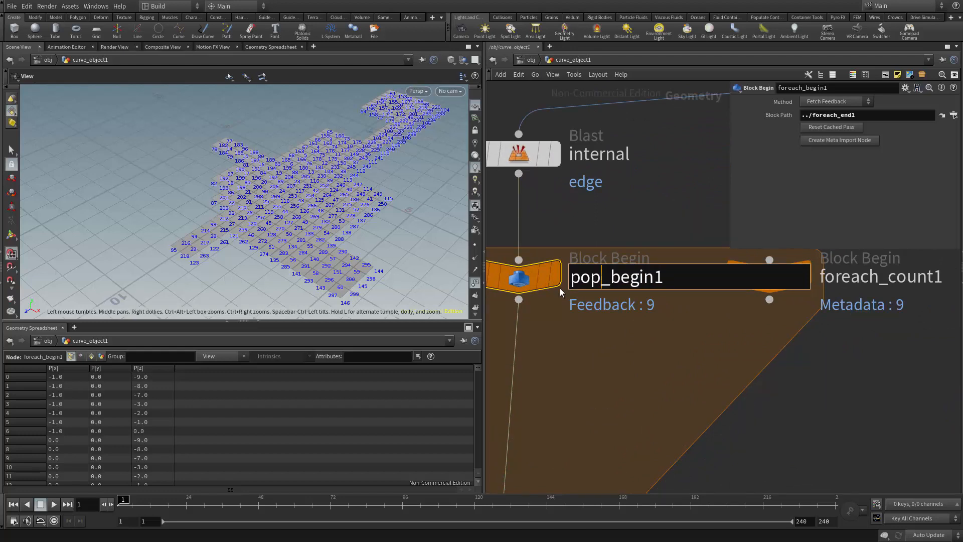
text(_grid)
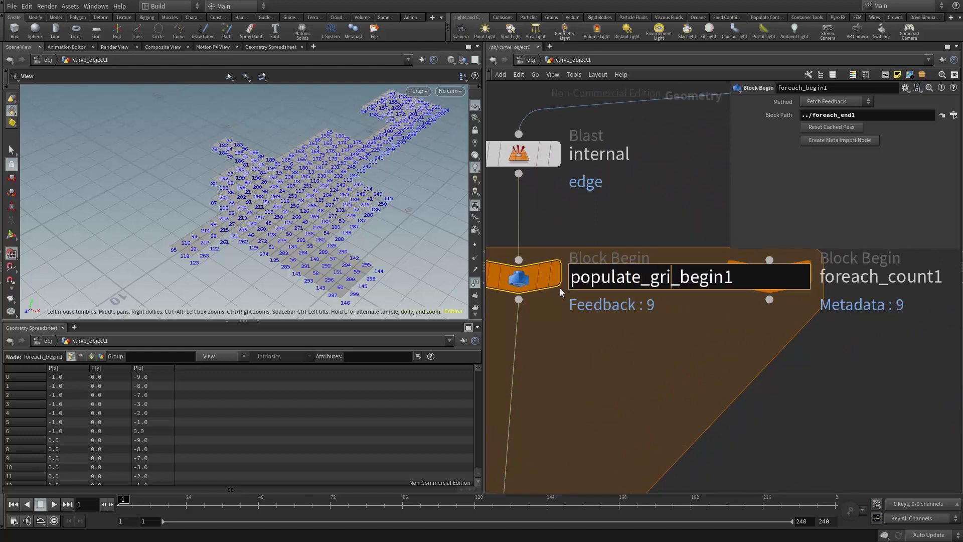
key(BackSpace)
key(BackSpace)
key(BackSpace)
key(BackSpace)
key(BackSpace)
key(BackSpace)
key(BackSpace)
key(BackSpace)
key(BackSpace)
key(BackSpace)
key(BackSpace)
key(BackSpace)
key(BackSpace)
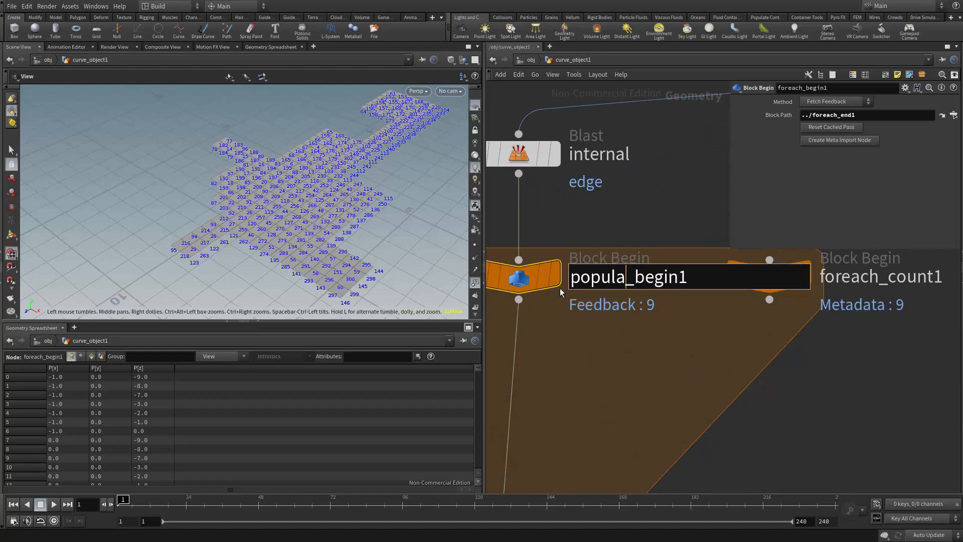
text(moer)
key(BackSpace)
key(BackSpace)
key(BackSpace)
key(BackSpace)
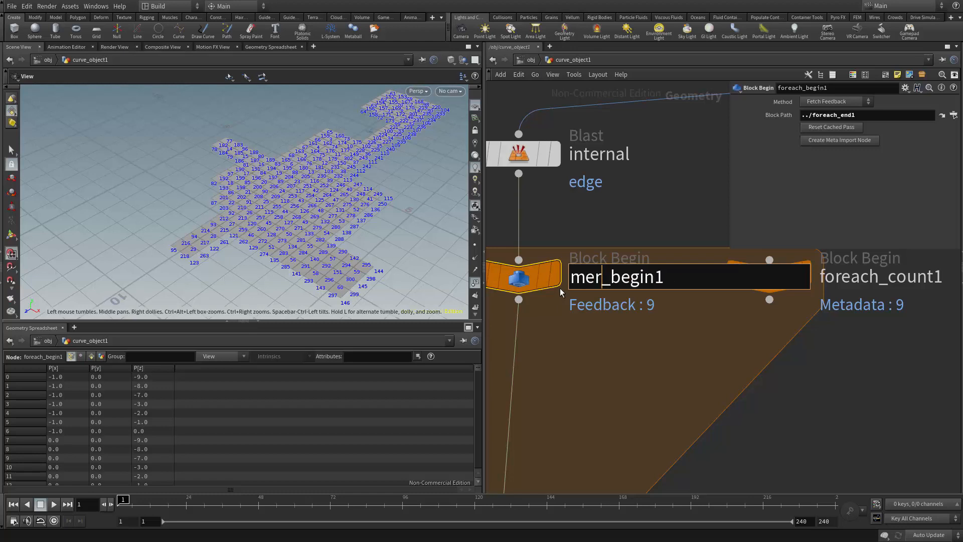
text(ram)
key(BackSpace)
text(ndom_)
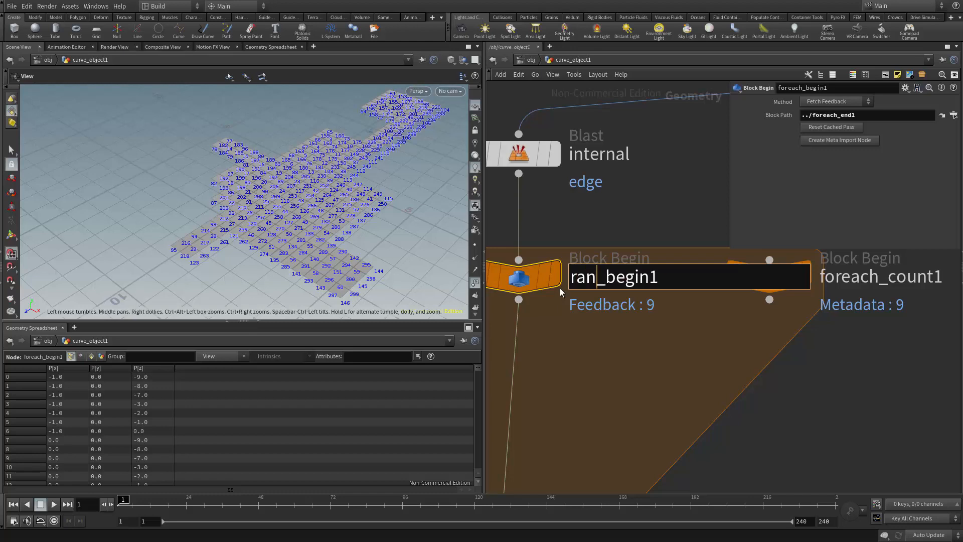
text(merging)
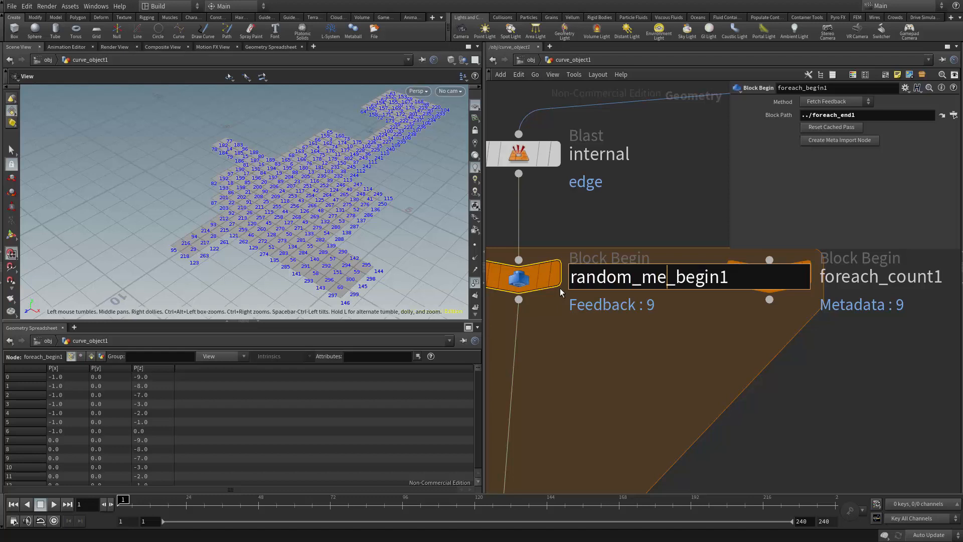
key(Return)
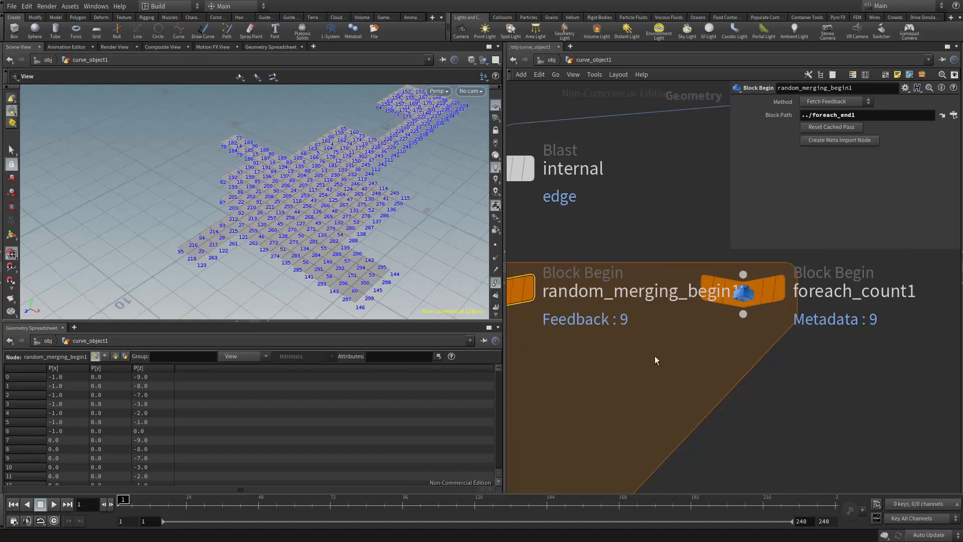
- Shorten the loop's feedback begin node name to random_merging_begin and copy its random_merging prefix
double_click(652, 302)
click(756, 289)
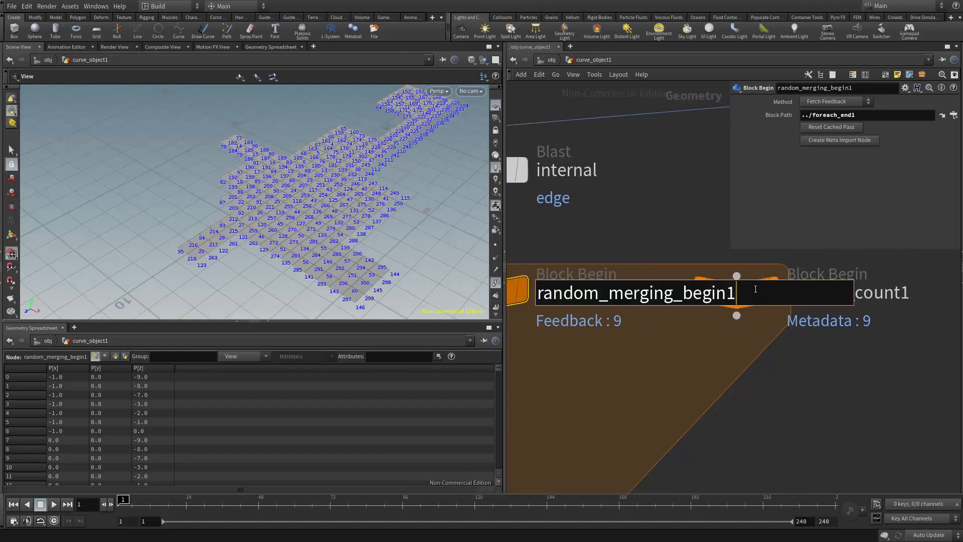
drag(674, 294, 536, 295)
key(ctrl+c)
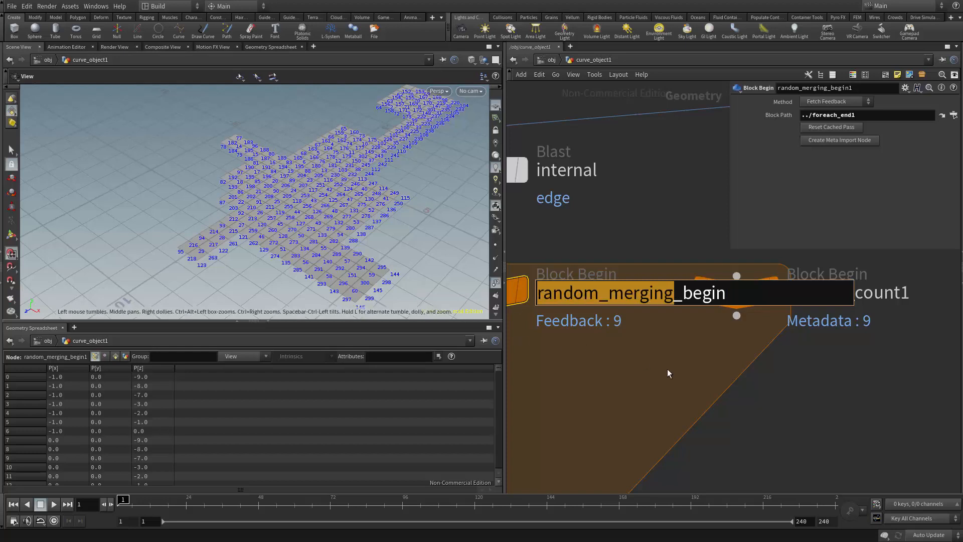
click(761, 414)
- Rename foreach_count1 to random_merging_count, reusing the copied prefix
double_click(819, 297)
drag(844, 300, 787, 297)
key(ctrl+v)
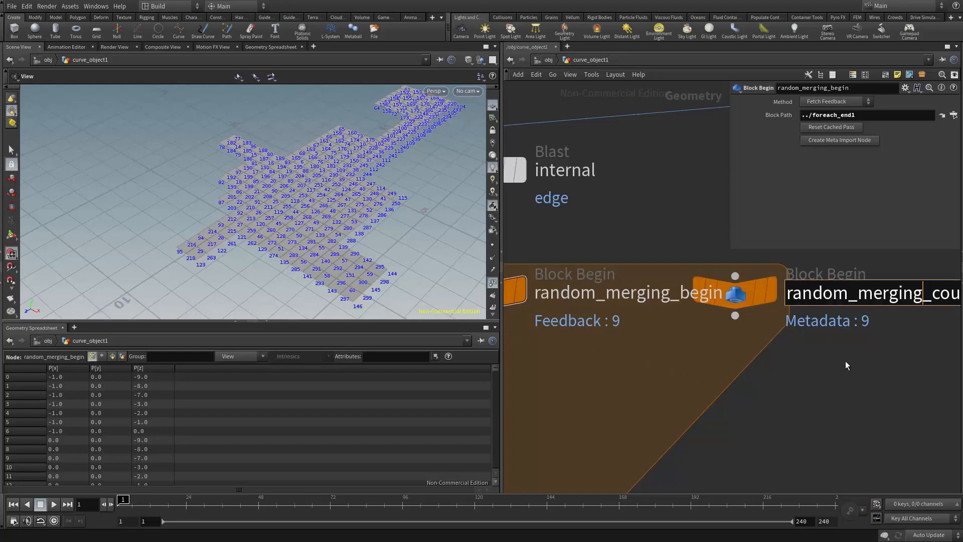
click(832, 323)
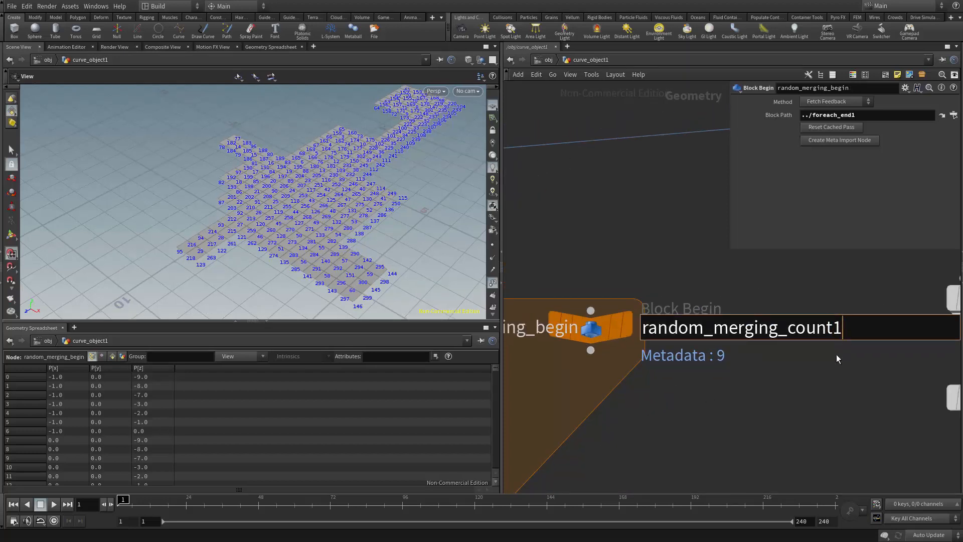
click(794, 408)
- Move random_merging_count clear of the begin node's label and show its detail attributes in the geometry spreadsheet
middle_drag(678, 408, 802, 400)
drag(721, 324, 764, 323)
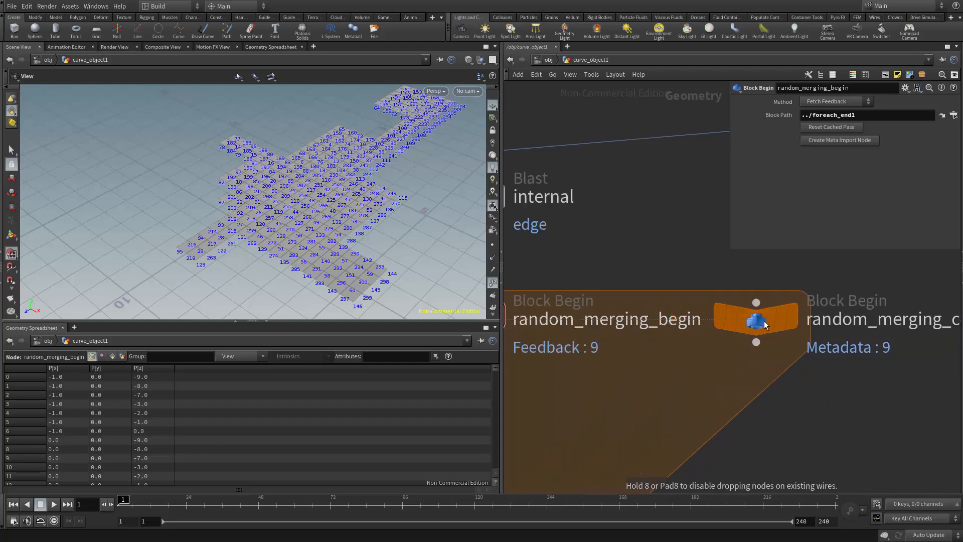
click(123, 357)
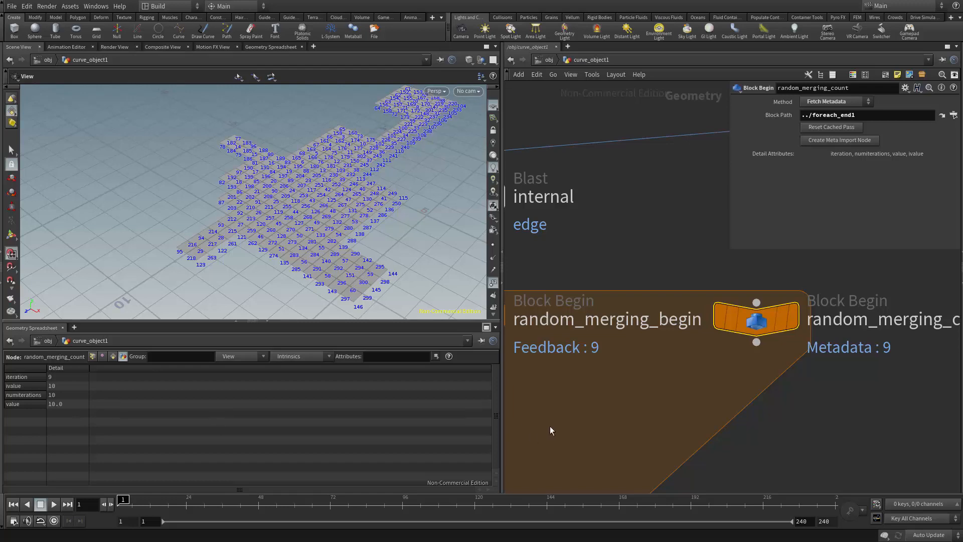
- Rename foreach_end1 to random_merging_end
scroll(549, 430, down, 5)
middle_drag(522, 461, 632, 359)
scroll(644, 370, up, 4)
click(701, 407)
double_click(705, 408)
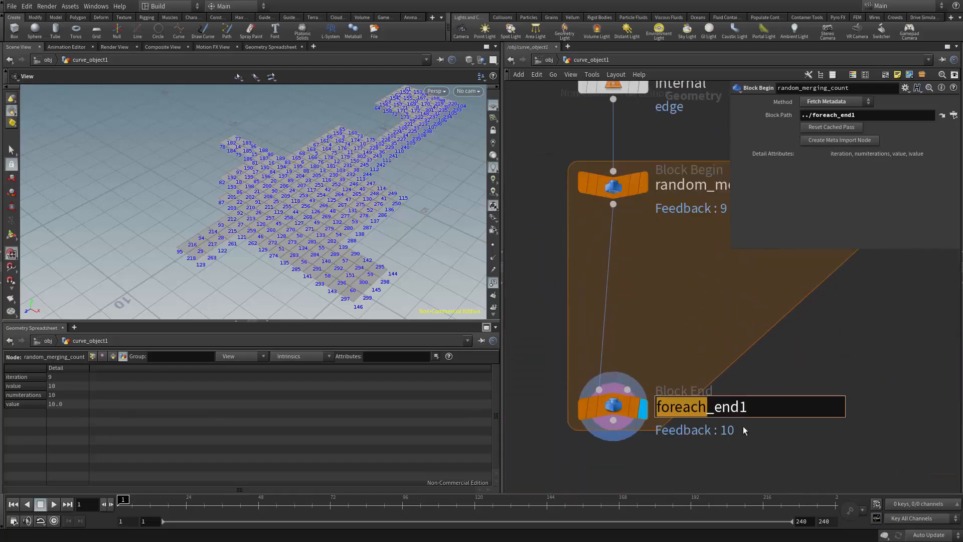
text(random_merging)
key(End)
key(BackSpace)
key(Return)
scroll(692, 441, down, 5)
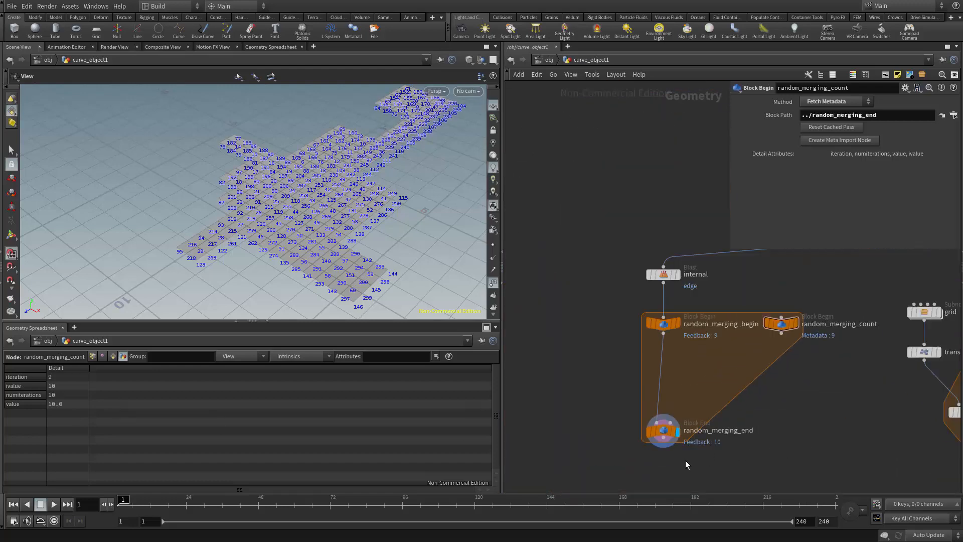
- Move random_merging_end lower to lengthen the loop block
scroll(625, 423, up, 4)
drag(617, 380, 619, 427)
middle_drag(640, 346, 641, 391)
- Switch the viewport from point numbers to primitive numbers and inspect the numbering of the floor faces
drag(269, 248, 251, 259)
click(492, 307)
click(492, 308)
right_drag(251, 259, 289, 258)
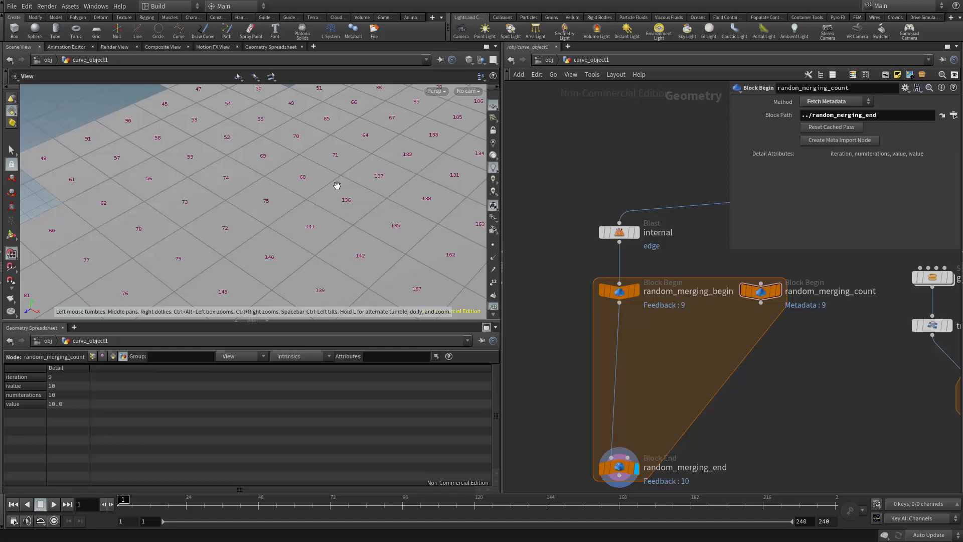
middle_drag(337, 184, 199, 271)
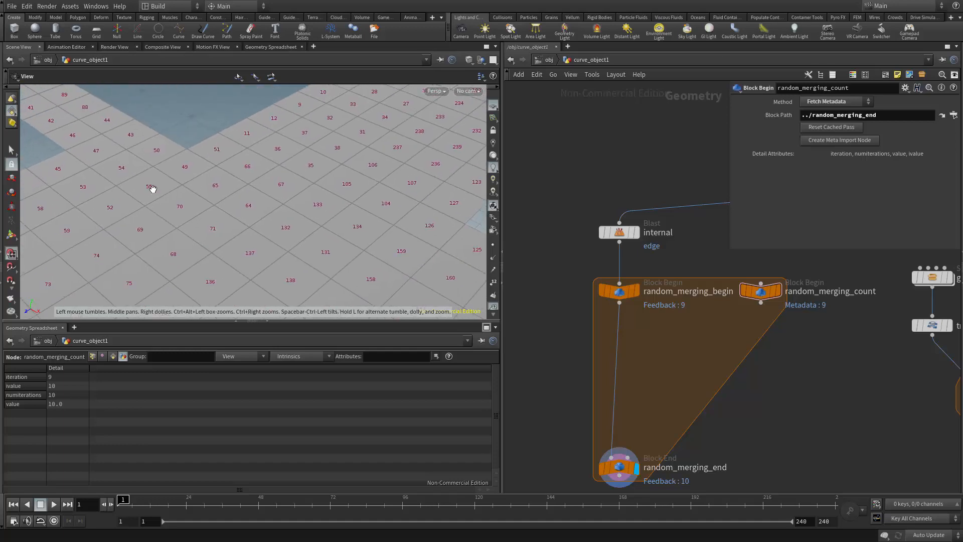
right_drag(256, 216, 299, 199)
middle_drag(299, 200, 243, 210)
- Shift random_merging_end slightly farther below random_merging_begin
scroll(668, 166, down, 3)
drag(633, 377, 631, 404)
scroll(653, 242, up, 3)
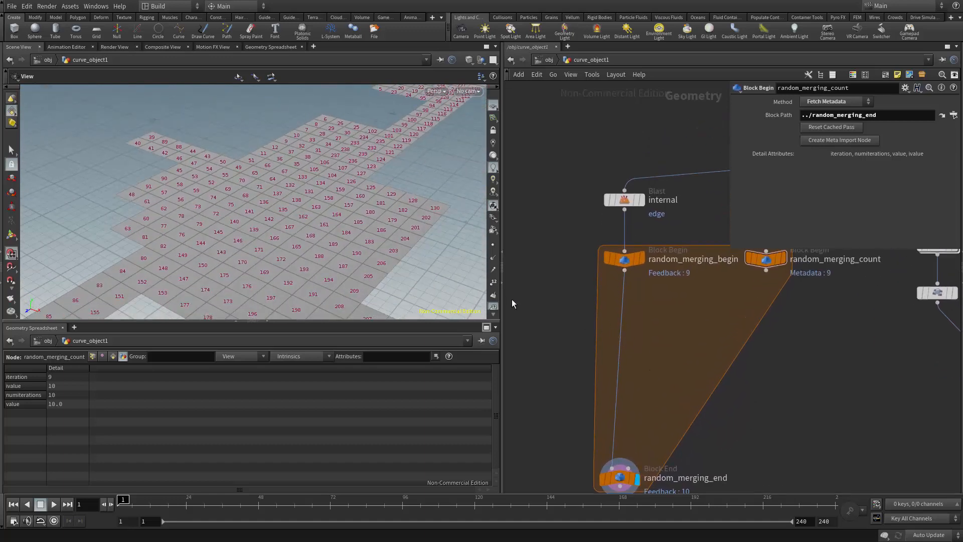
- Turn off the primitive numbers in the viewport and look over the plain floor grid
scroll(494, 296, down, 3)
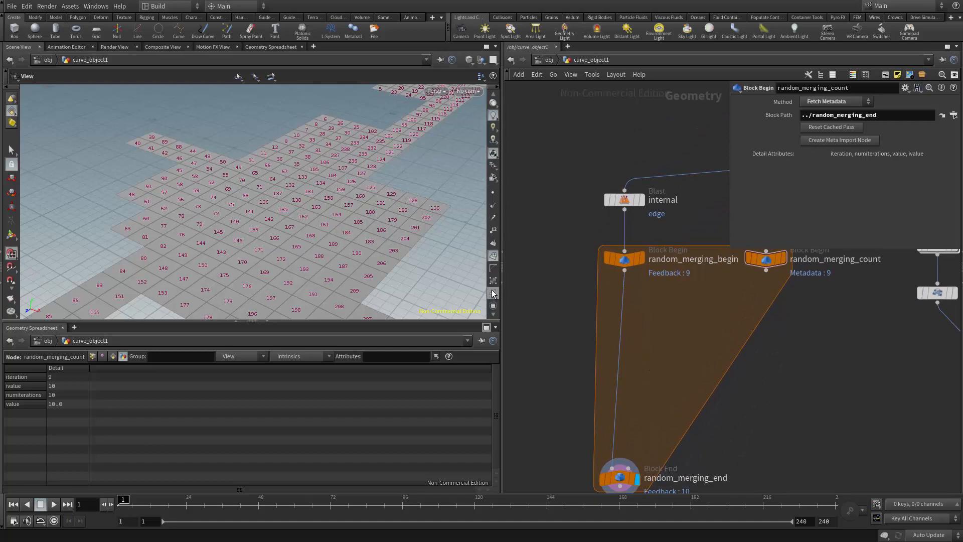
click(494, 257)
scroll(634, 316, up, 4)
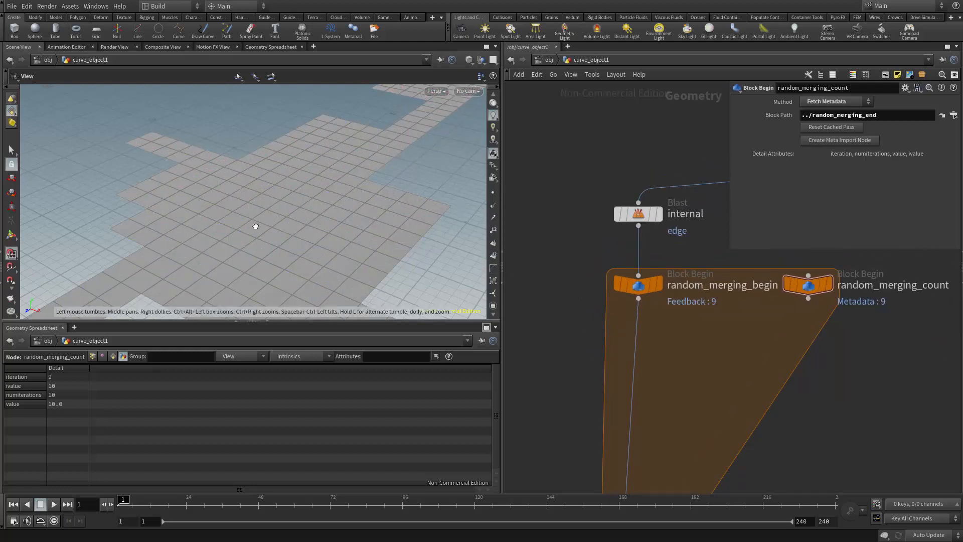
drag(255, 226, 252, 232)
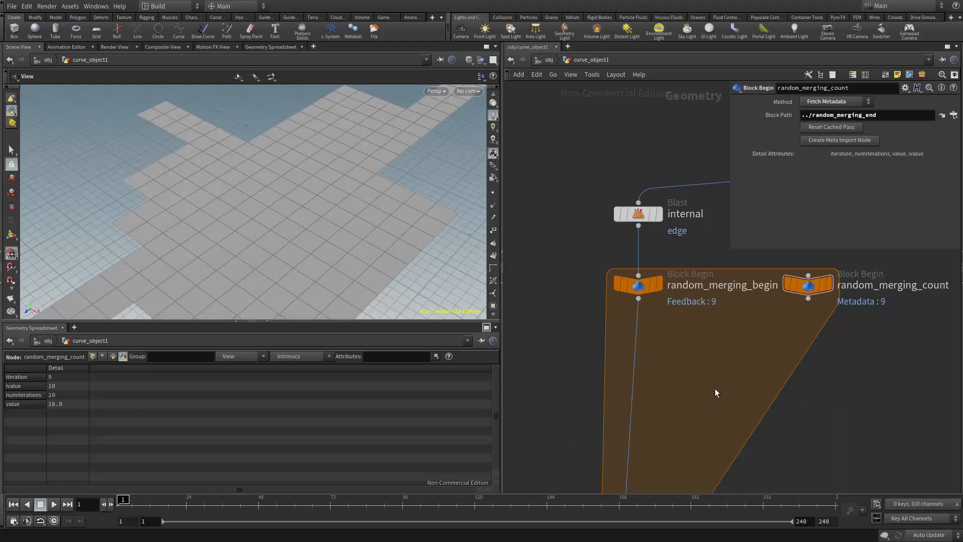
- Insert an Attribute Wrangle into the loop between random_merging_begin and random_merging_end
middle_drag(714, 389, 724, 360)
drag(623, 324, 666, 337)
key(Tab)
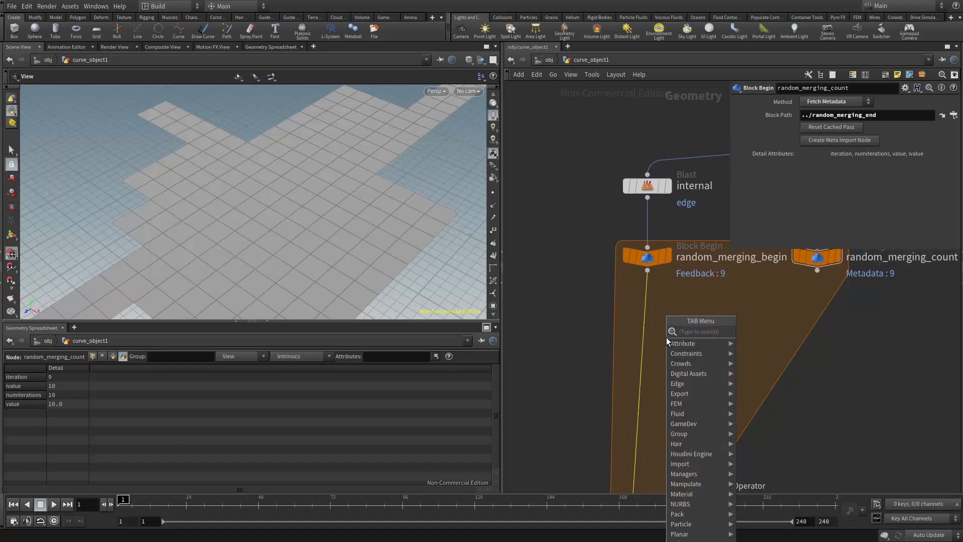
click(745, 330)
click(654, 307)
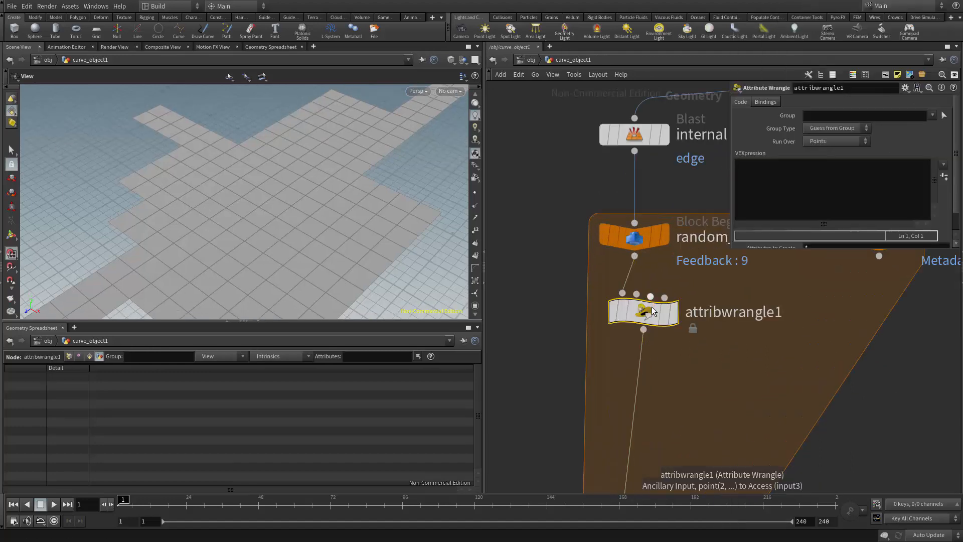
- Connect random_merging_count to the second input of attribwrangle1
scroll(650, 337, down, 2)
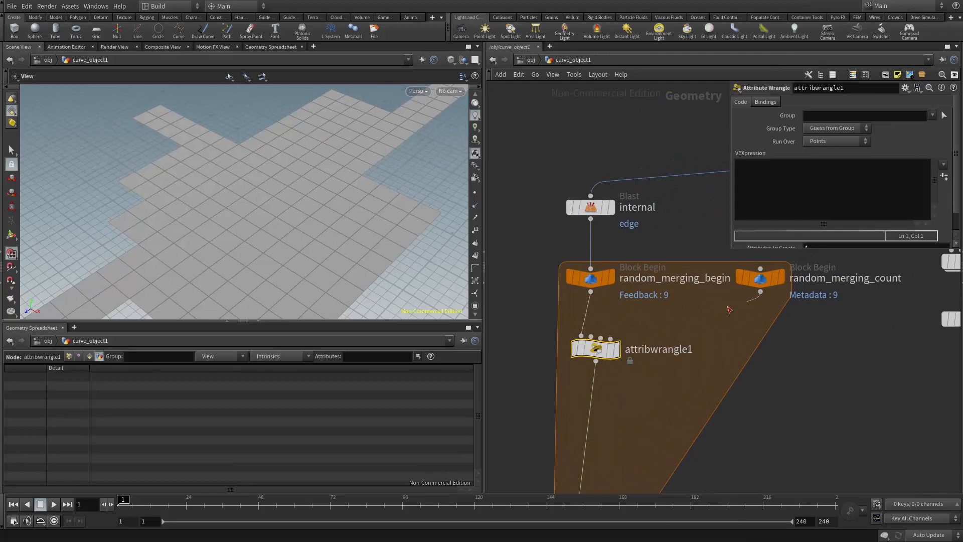
click(591, 336)
scroll(651, 363, up, 1)
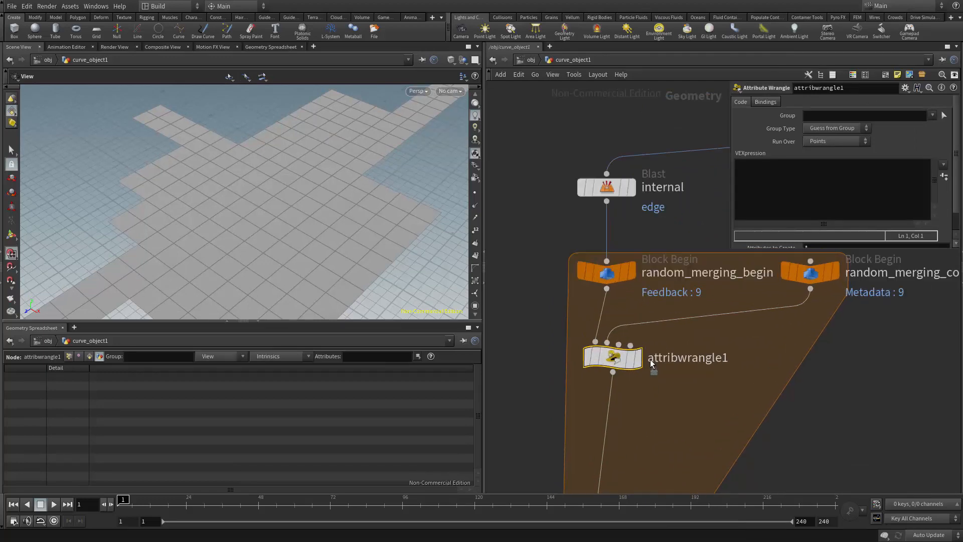
- Rename attribwrangle1 to get_random
double_click(651, 359)
text(get_)
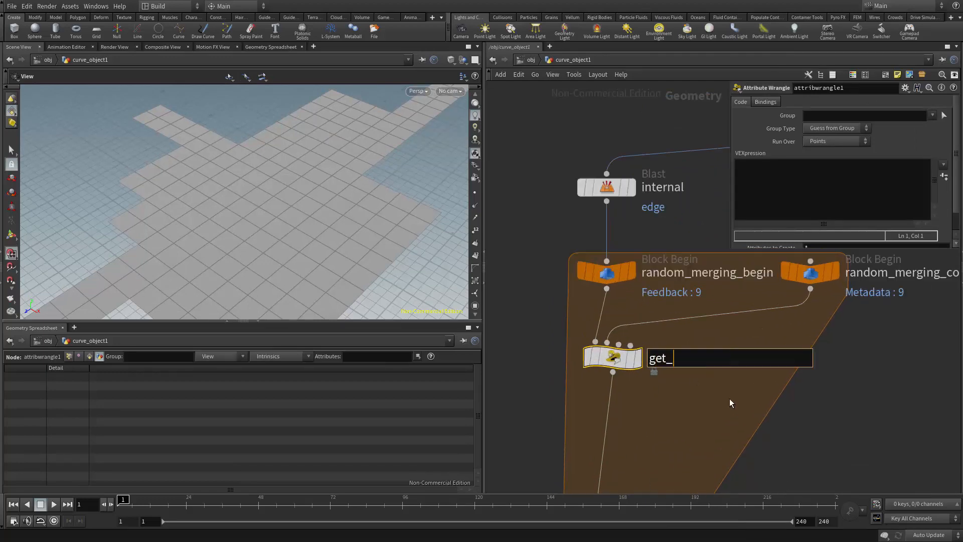
text(random)
key(Return)
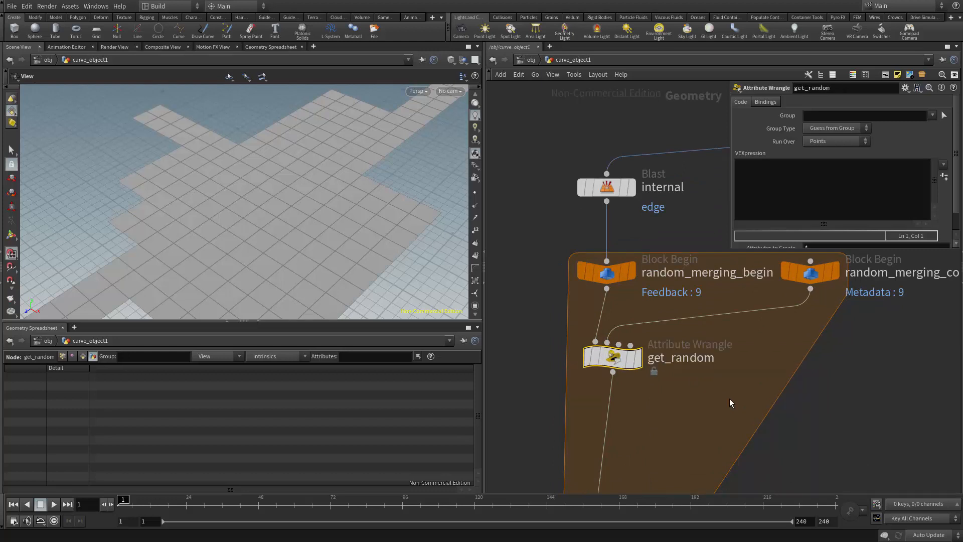
- Set get_random to run over Detail (only once) and enlarge its parameter area
middle_drag(672, 239, 624, 280)
click(775, 192)
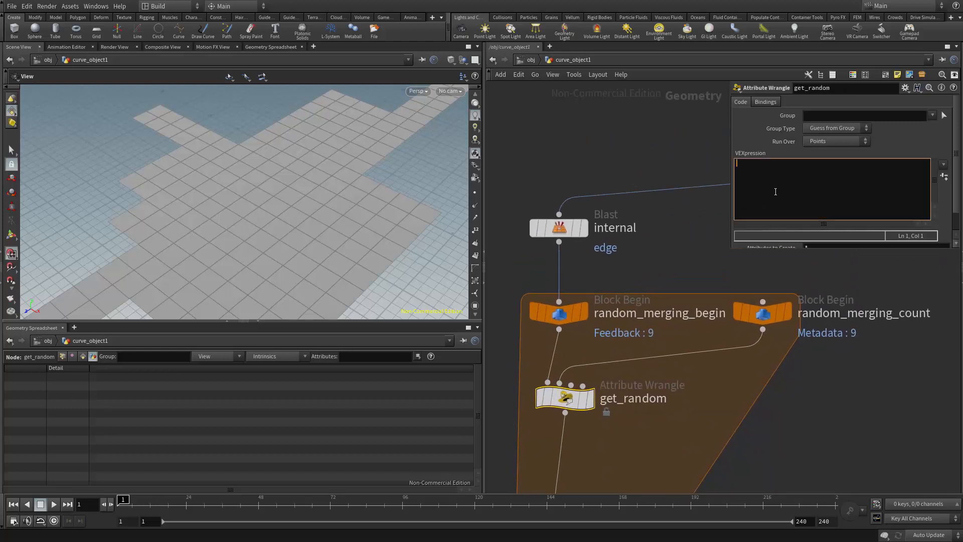
click(815, 141)
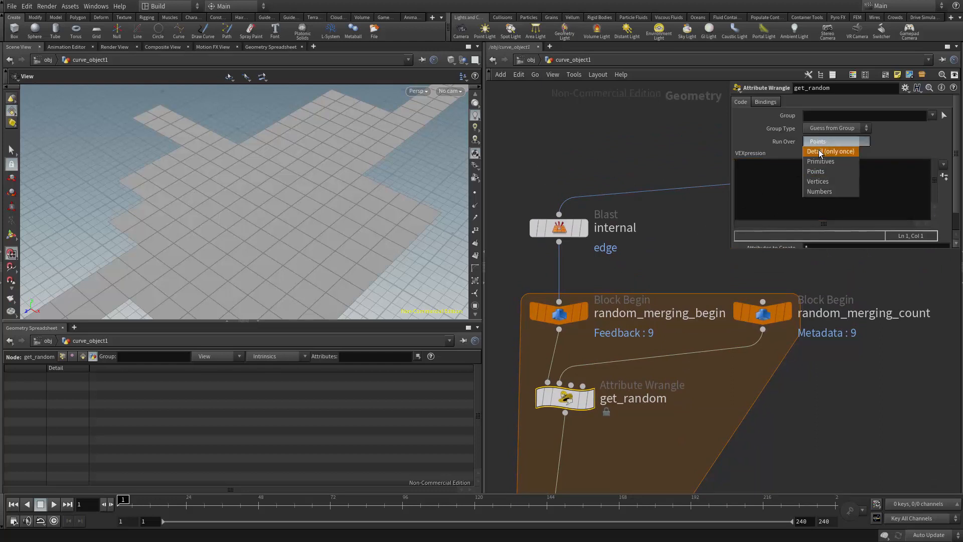
click(818, 151)
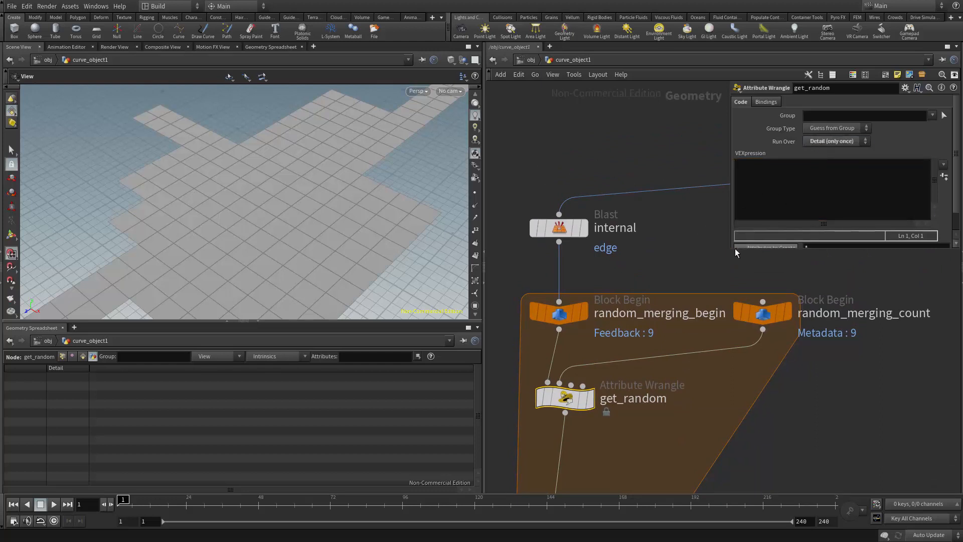
drag(731, 250, 762, 280)
click(878, 142)
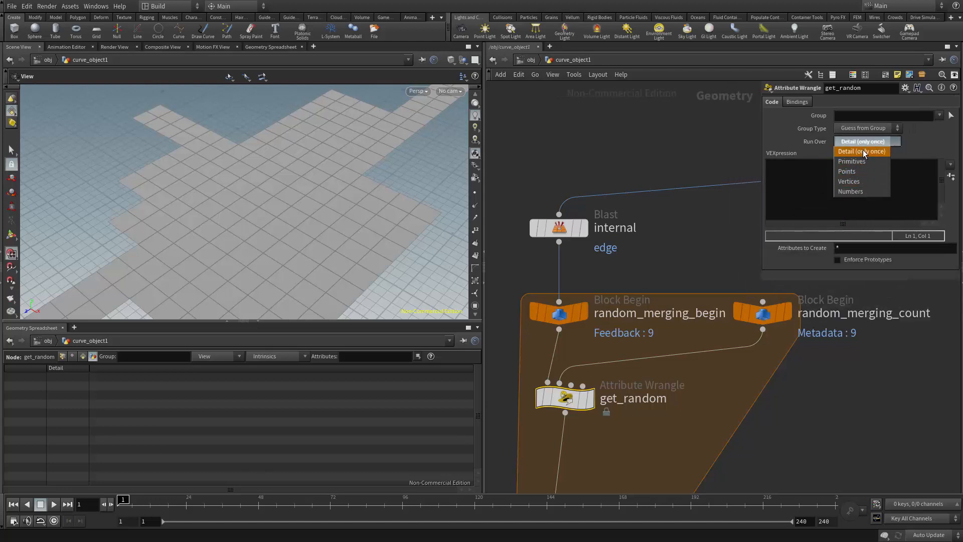
click(851, 152)
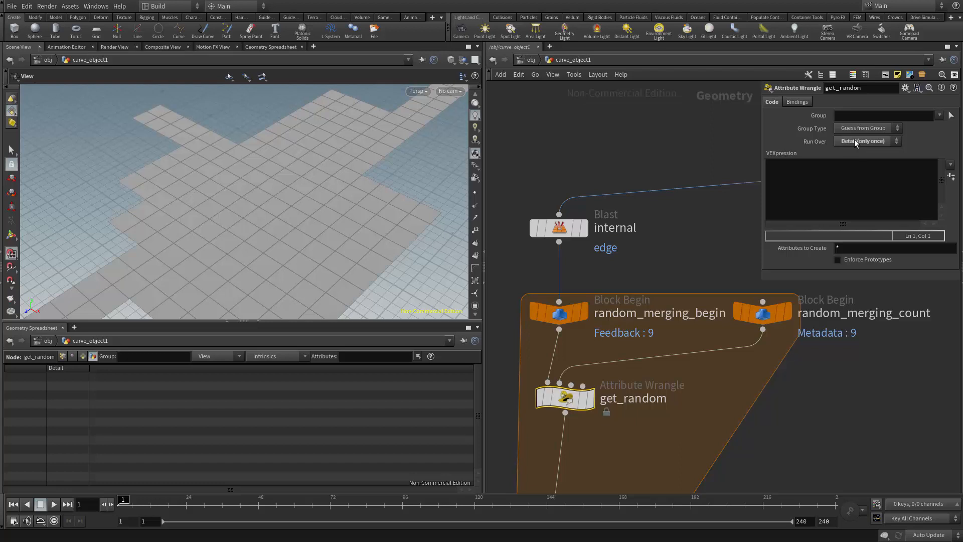
- Store the primitive count of the first input in the get_random code with int primCount = nprimitives(0);
click(790, 197)
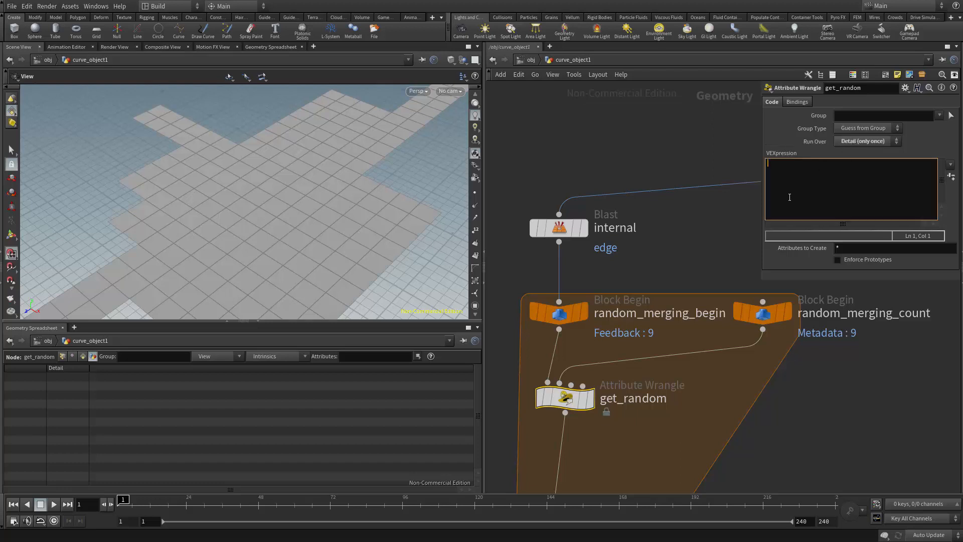
text(int primC)
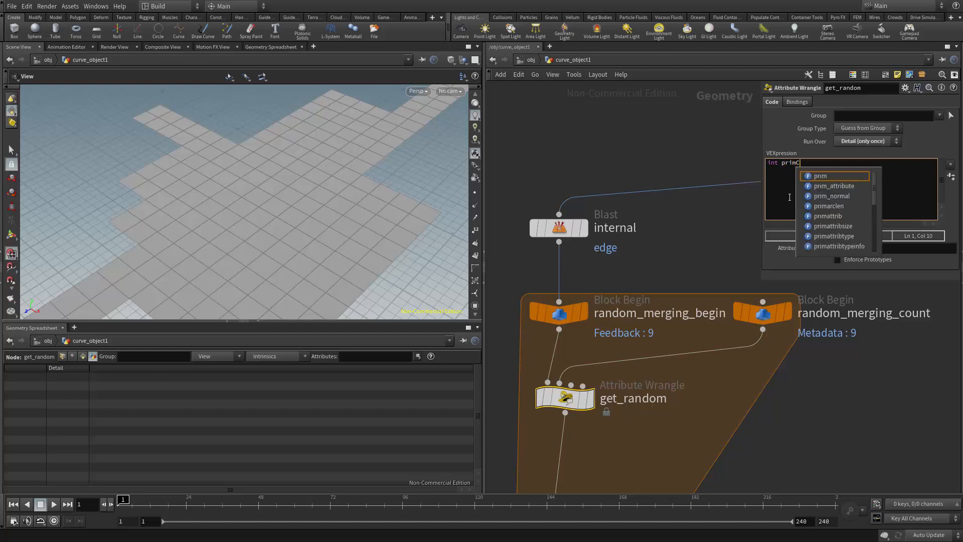
text(ount = npo)
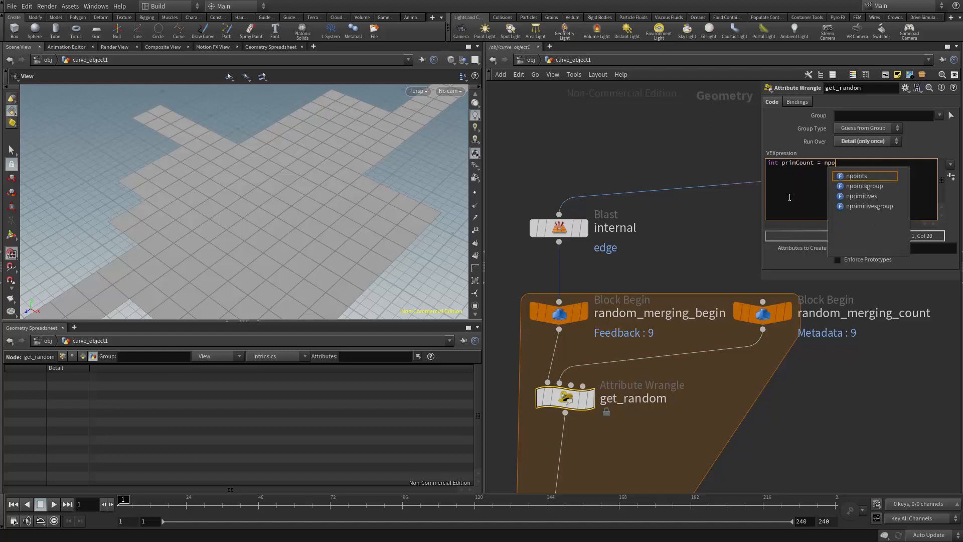
key(BackSpace)
key(BackSpace)
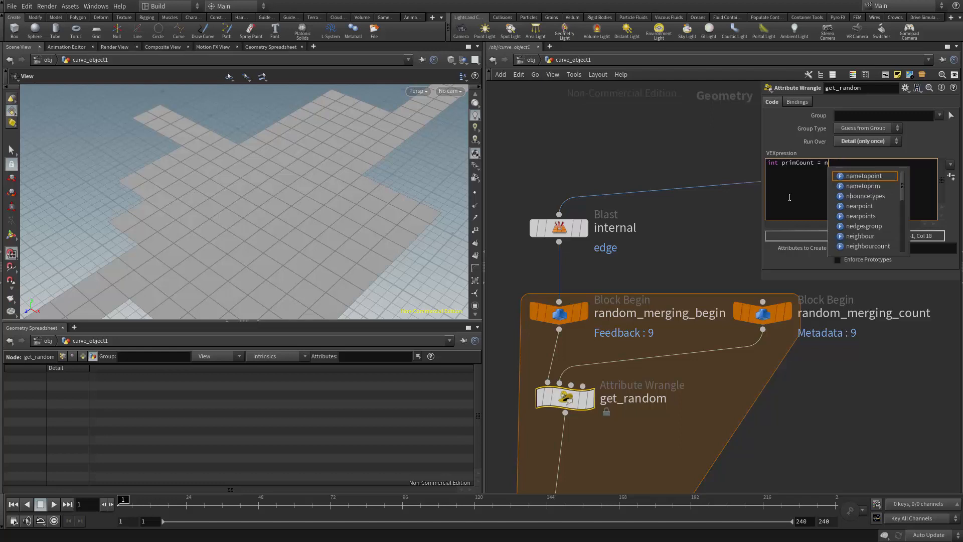
text(primitives()
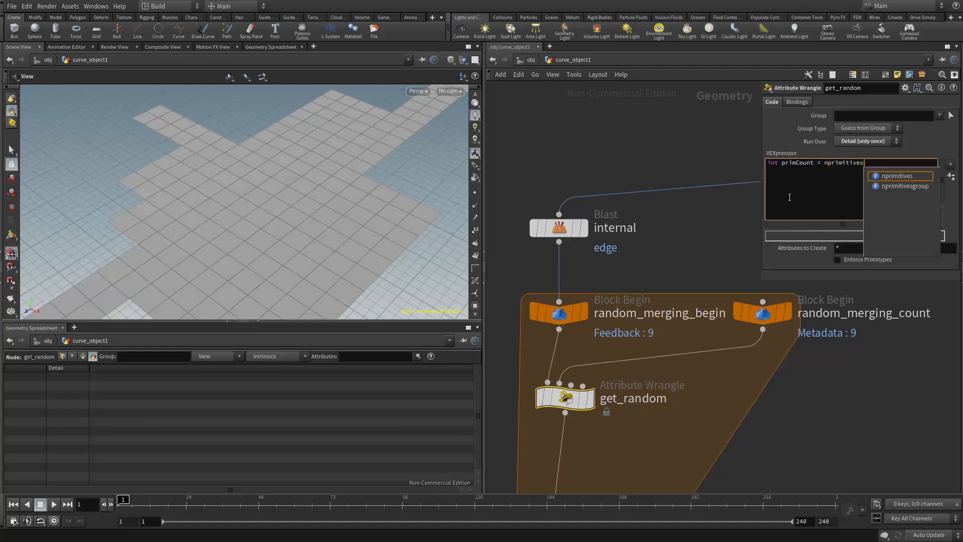
text(0);)
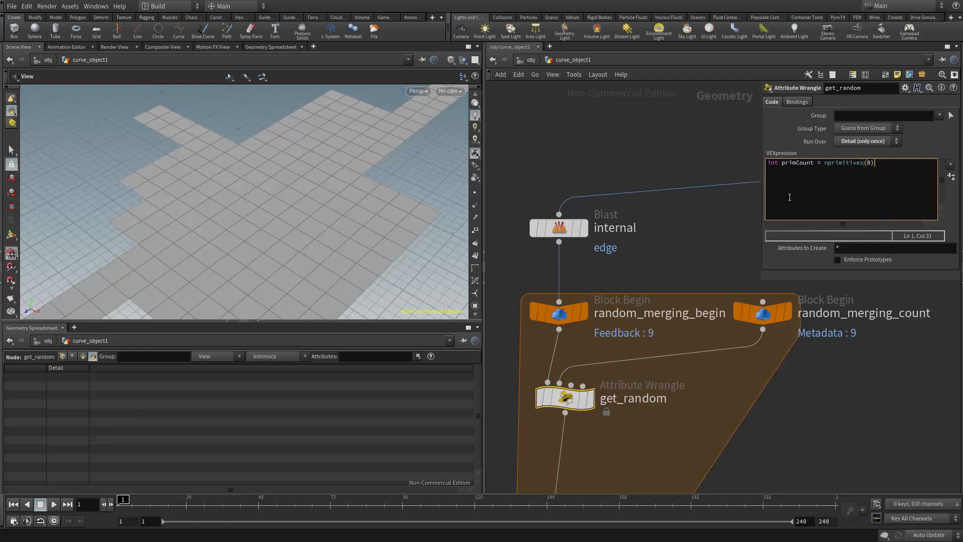
key(ctrl+a)
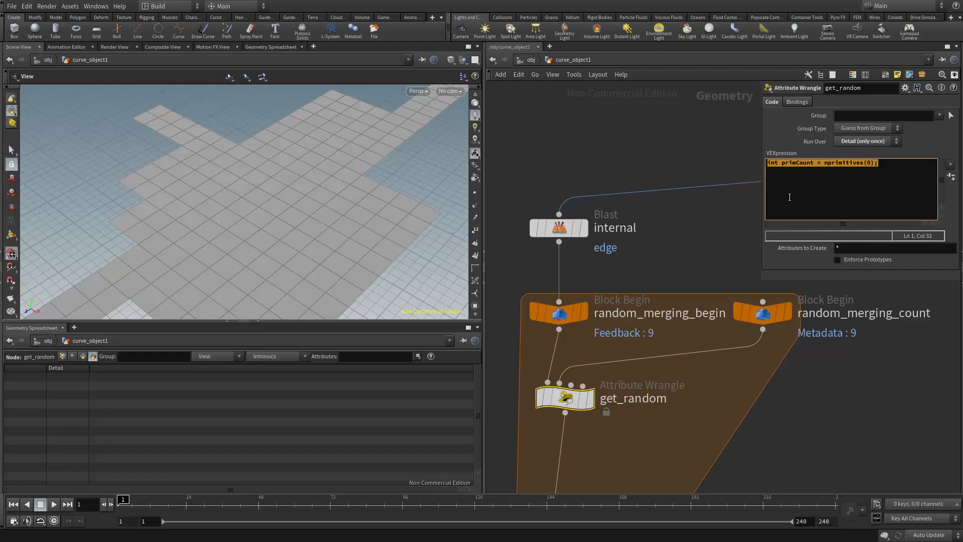
click(790, 163)
double_click(799, 163)
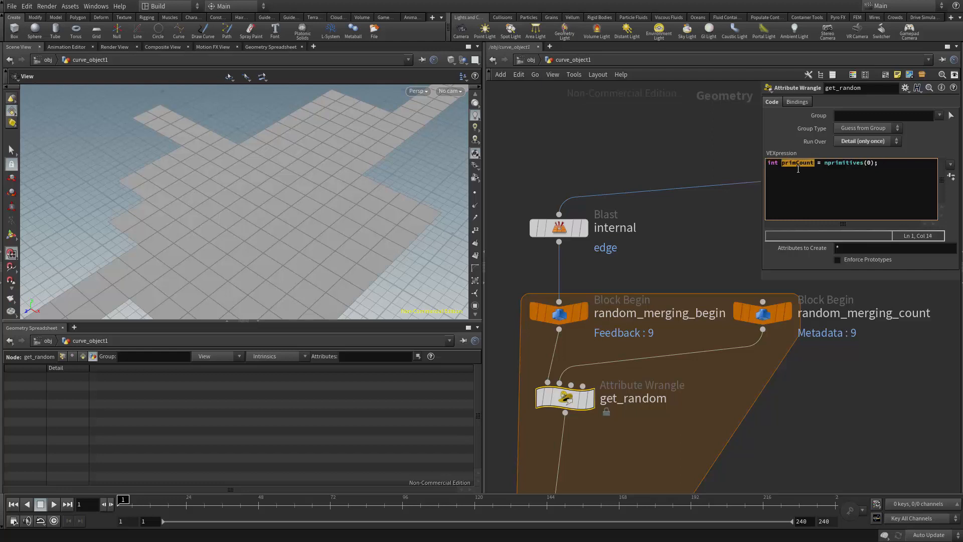
click(897, 169)
- Add a second code line, int pick = fit01(,0,primCount-1);, leaving the first argument empty
key(Return)
drag(760, 237, 688, 236)
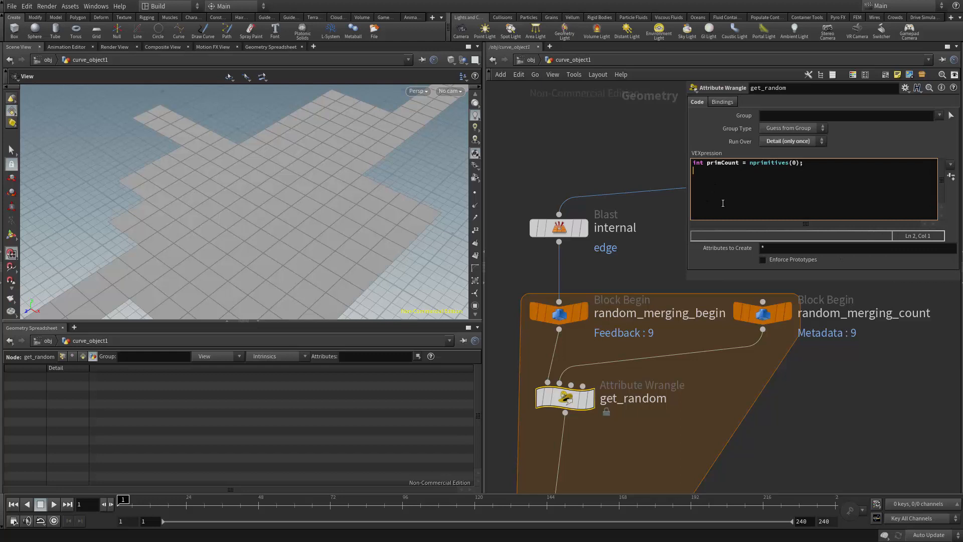
text(int pick =)
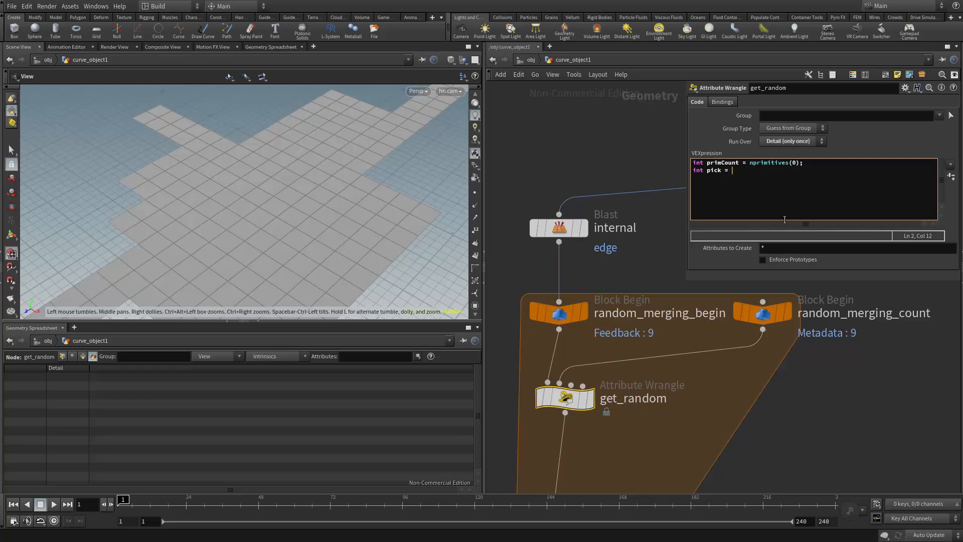
text(fit01)
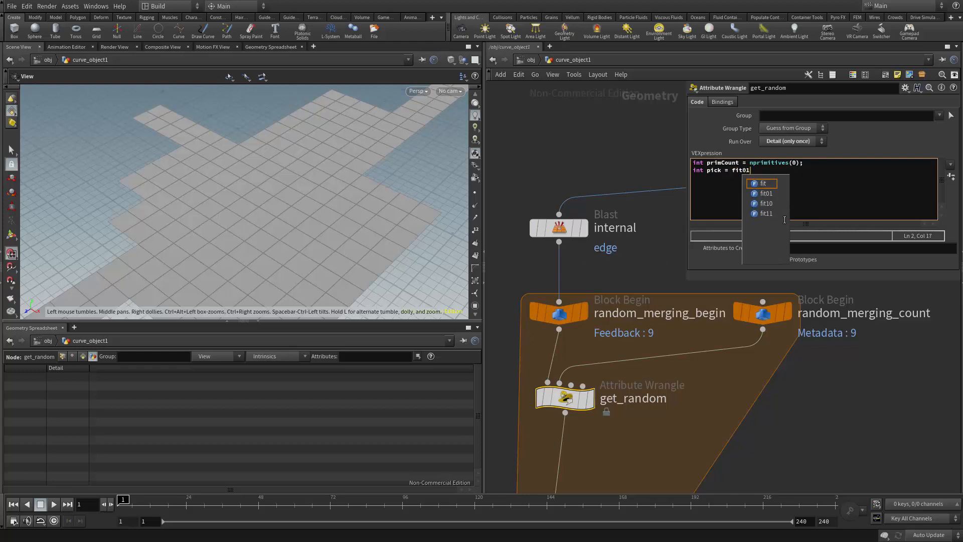
key(Escape)
text(()
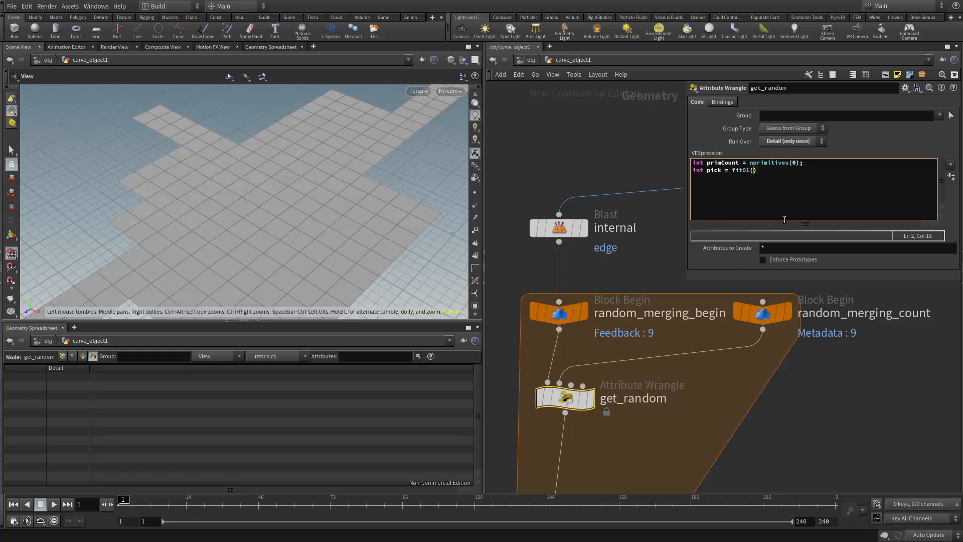
text(,0,prim)
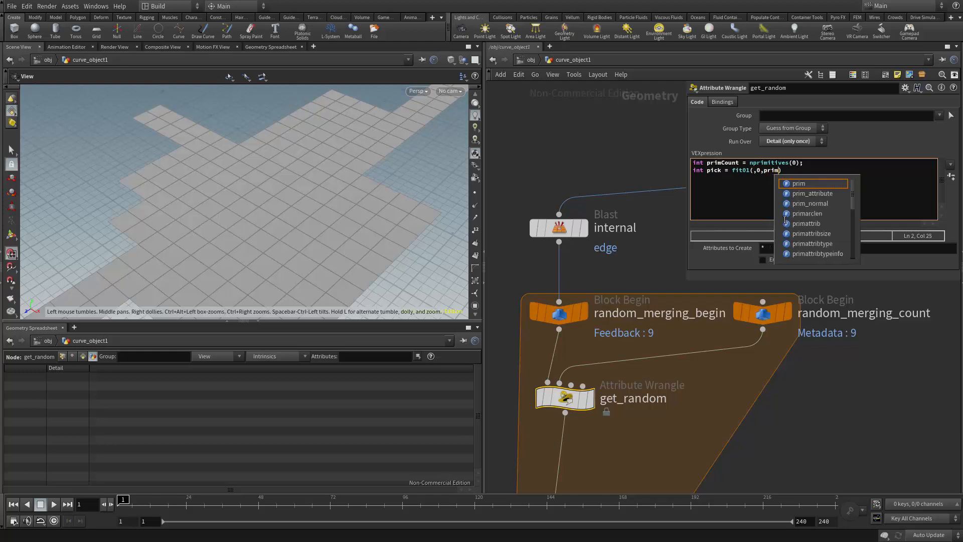
text(Count-)
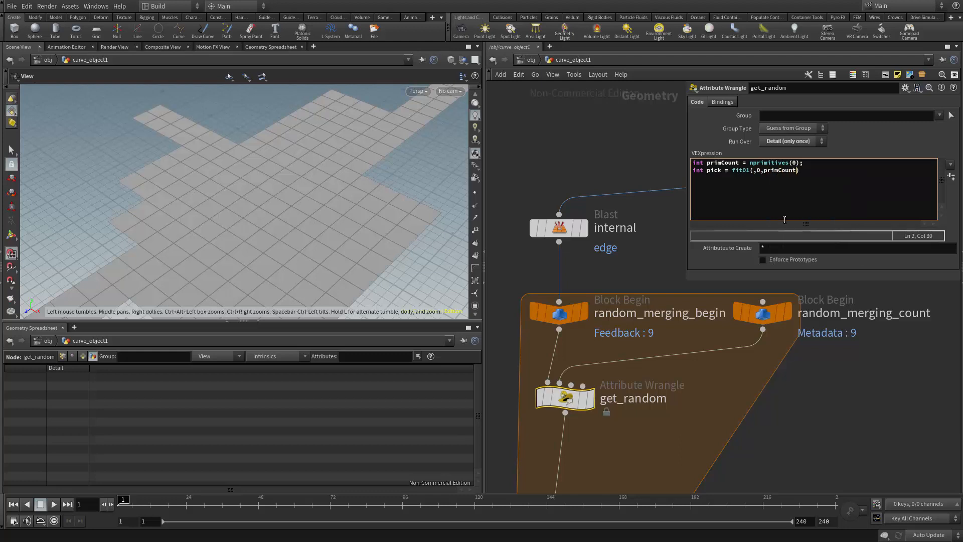
text(1);)
- Insert rand(primCount + ) as the first argument of fit01 in the pick line
key(Left)
key(Left)
key(Left)
key(Left)
key(Left)
key(Left)
key(Left)
key(Left)
key(Left)
key(Left)
key(Left)
text(rand())
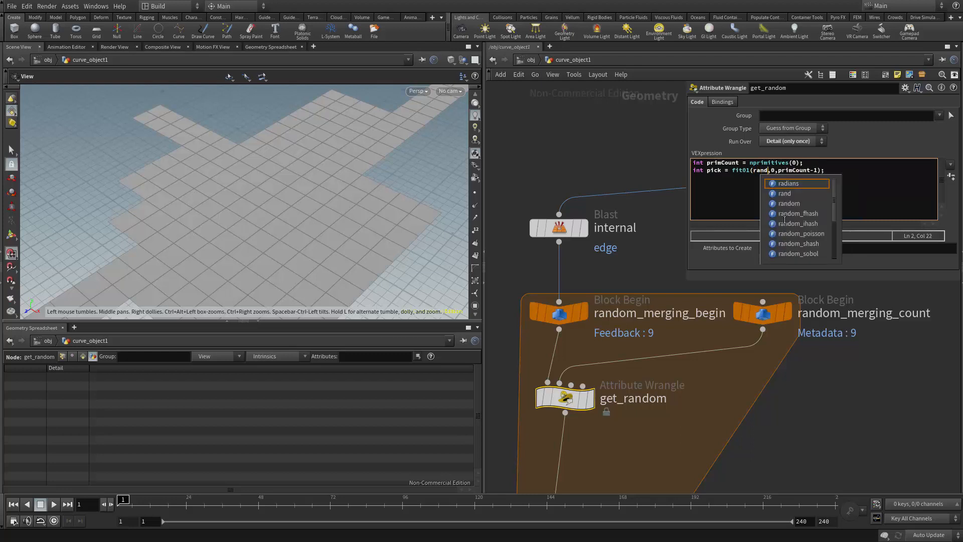
key(Left)
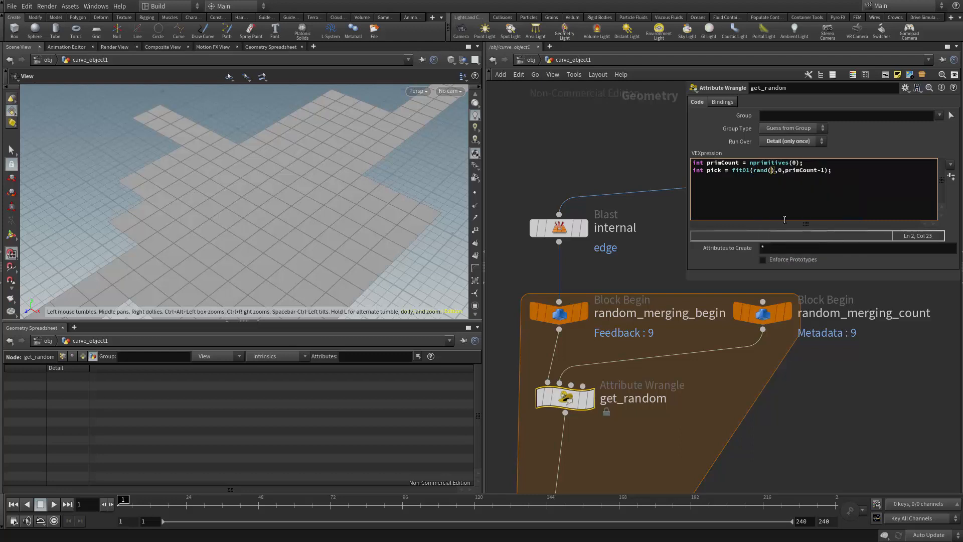
text(primCount +)
key(ctrl+Left)
key(shift+Right)
key(shift+Right)
key(shift+Right)
key(shift+Right)
key(shift+Right)
key(shift+Right)
key(shift+Right)
key(shift+Right)
key(shift+Right)
key(shift+Right)
key(shift+Right)
key(shift+Right)
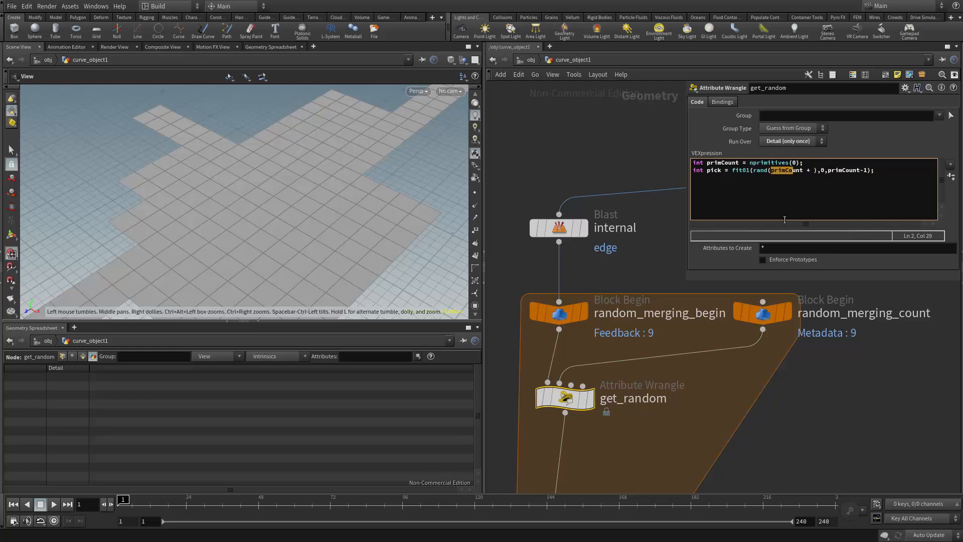
key(Up)
double_click(758, 170)
drag(772, 170, 813, 174)
click(787, 171)
- Insert the line int iterNum = detail(1,"iteration",0); between the primCount and pick lines
key(Up)
key(End)
key(Return)
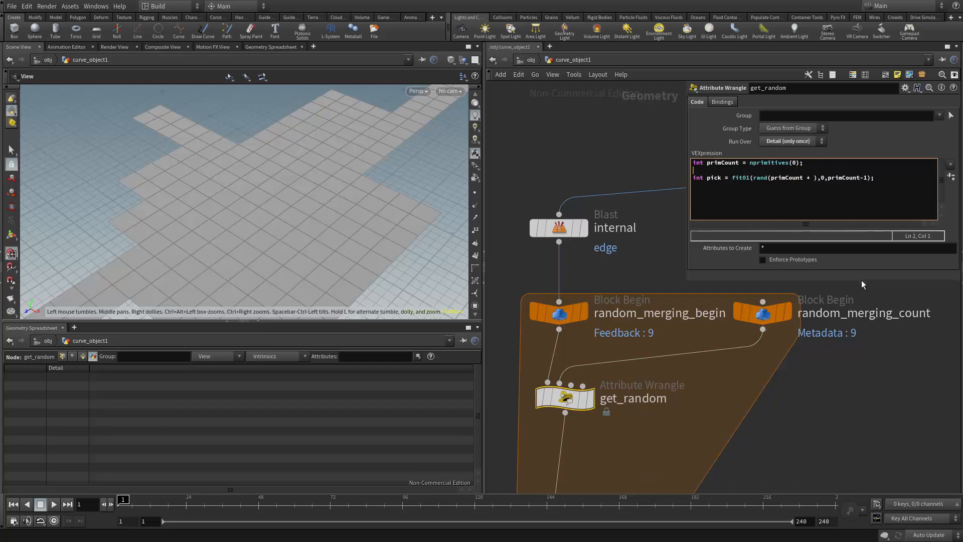
text(int inter)
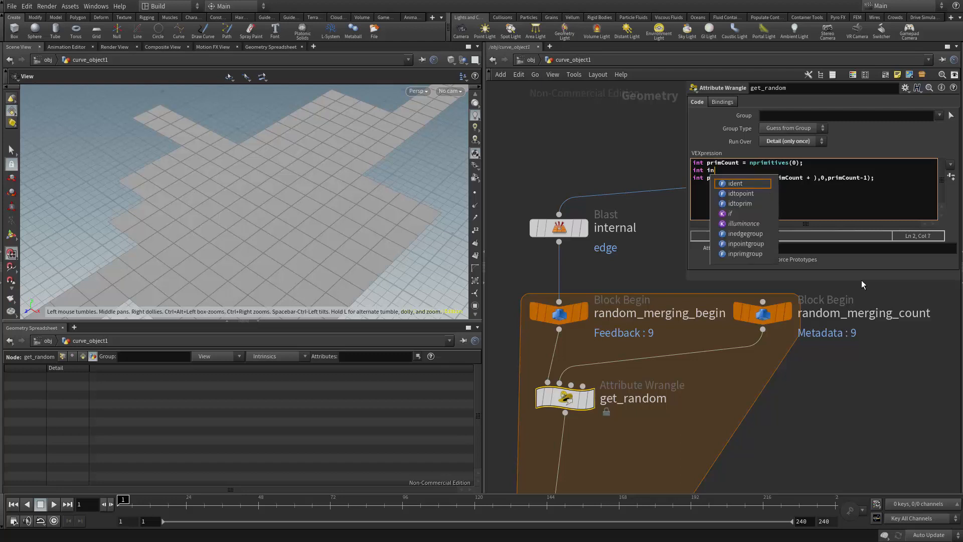
key(BackSpace)
key(BackSpace)
key(BackSpace)
key(BackSpace)
text(ter)
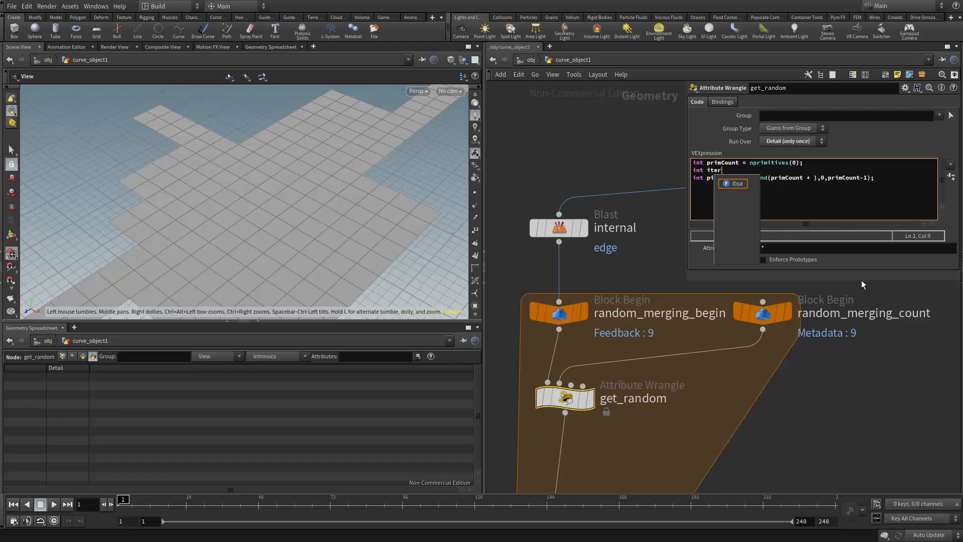
text(Num = det)
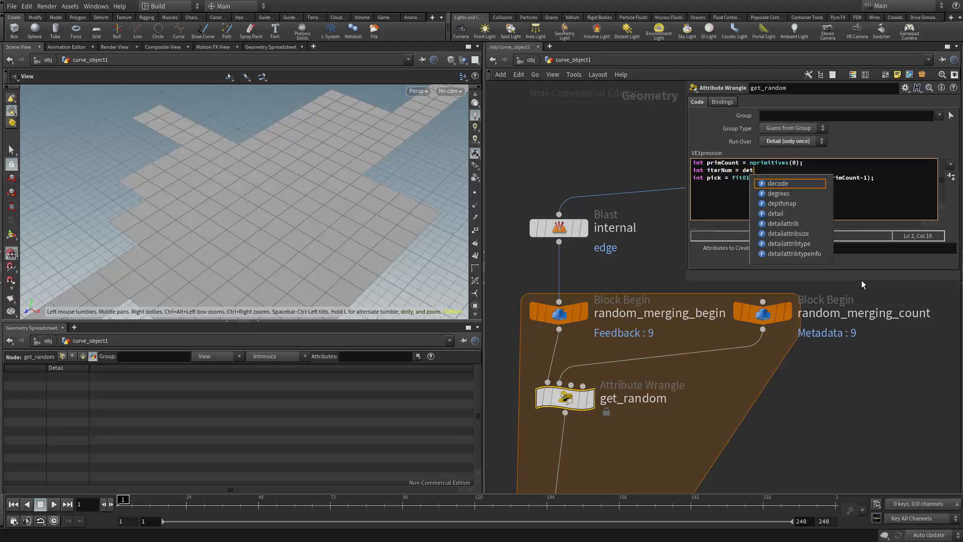
text(ail()
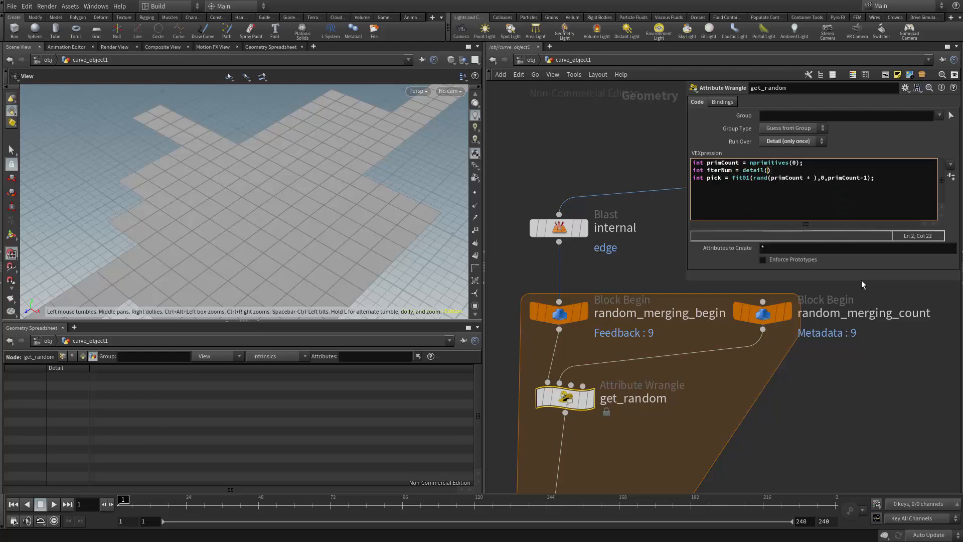
text(1,"")
key(Left)
text(iteration",0);)
key(Left)
key(Left)
key(Left)
key(Left)
key(Right)
key(Right)
key(Left)
key(Left)
key(Right)
key(End)
key(Left)
key(Left)
key(shift+Left)
key(End)
- Complete the rand argument in the pick line as primCount + iterNum
key(Down)
key(Left)
key(Left)
key(Left)
key(Left)
text(iterNum)
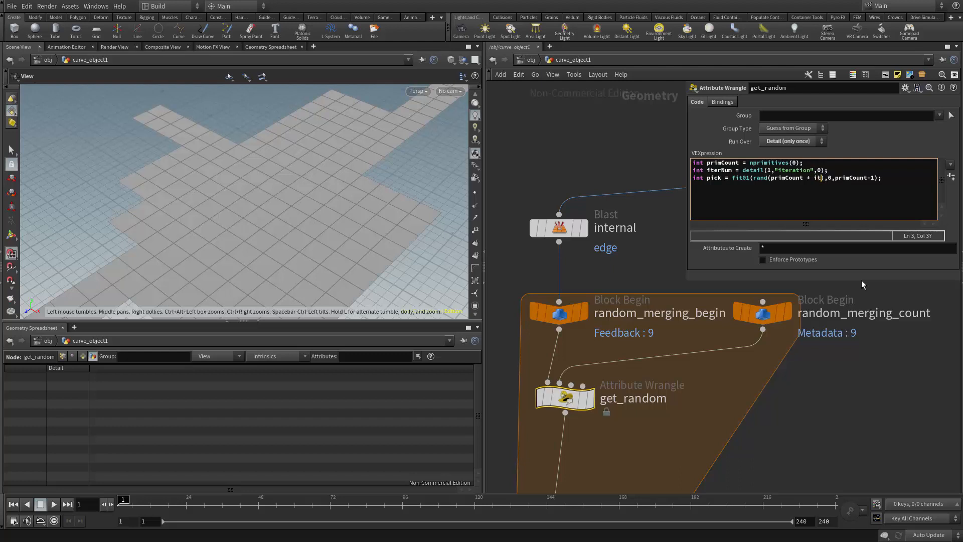
key(Left)
key(Left)
key(Left)
key(Left)
key(Left)
key(Left)
key(Left)
key(Left)
key(Left)
key(Left)
key(Right)
key(Right)
key(Right)
key(shift+Right)
key(shift+Right)
key(shift+Right)
key(shift+Right)
key(shift+Right)
key(shift+Right)
key(shift+Right)
key(shift+Right)
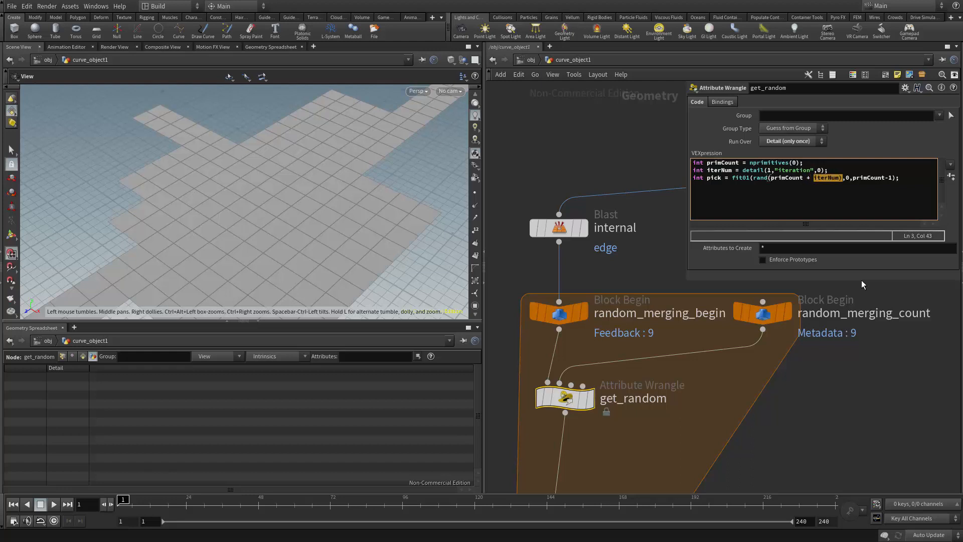
- Append + ch("seed") after iterNum inside the rand call of the pick line
key(Left)
text(+ ch())
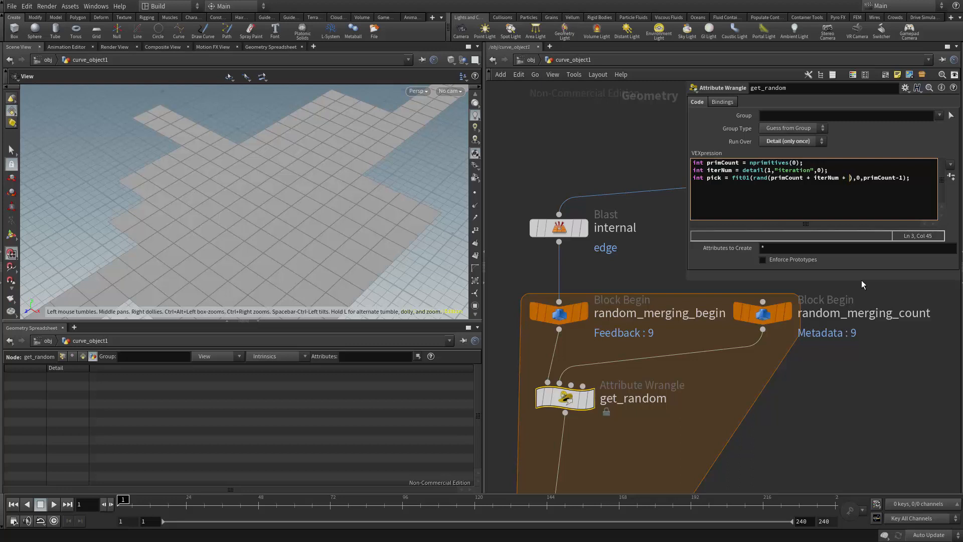
text("seed)
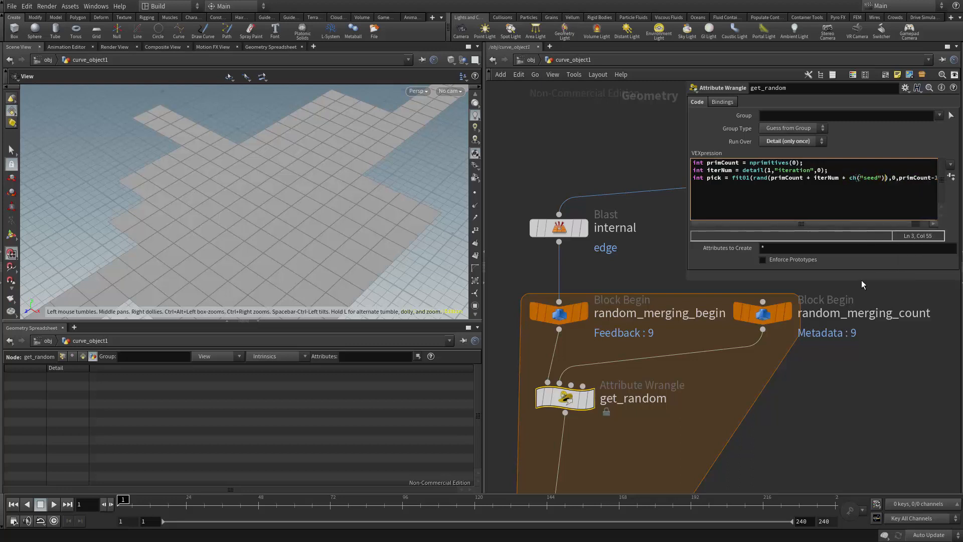
key(Right)
key(Right)
key(shift+Left)
key(shift+Left)
key(shift+Left)
key(shift+Left)
key(shift+Left)
key(shift+Left)
key(shift+Left)
key(shift+Left)
key(shift+Left)
key(shift+Left)
- Widen the code area and review the rand expression and the fit01 range in the pick line
drag(687, 278, 588, 312)
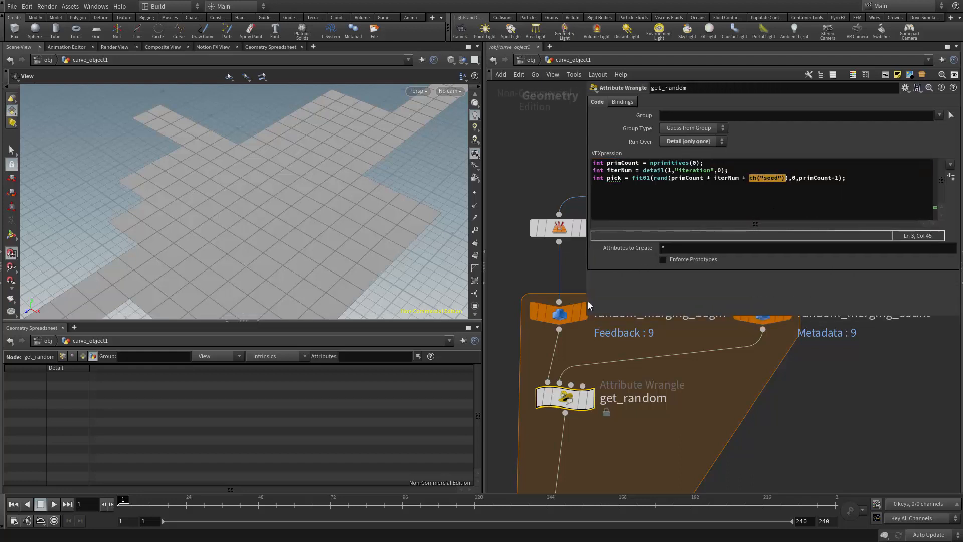
click(655, 184)
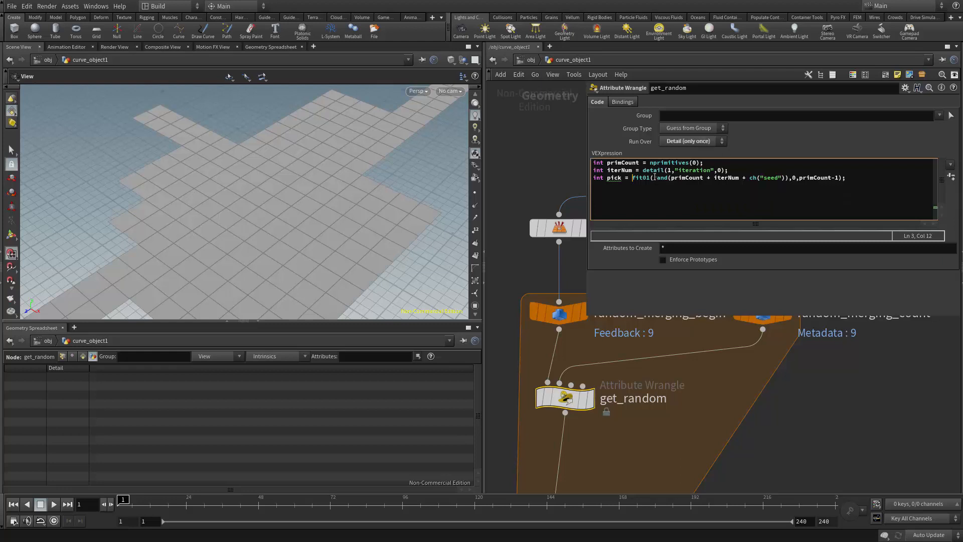
drag(654, 178, 789, 176)
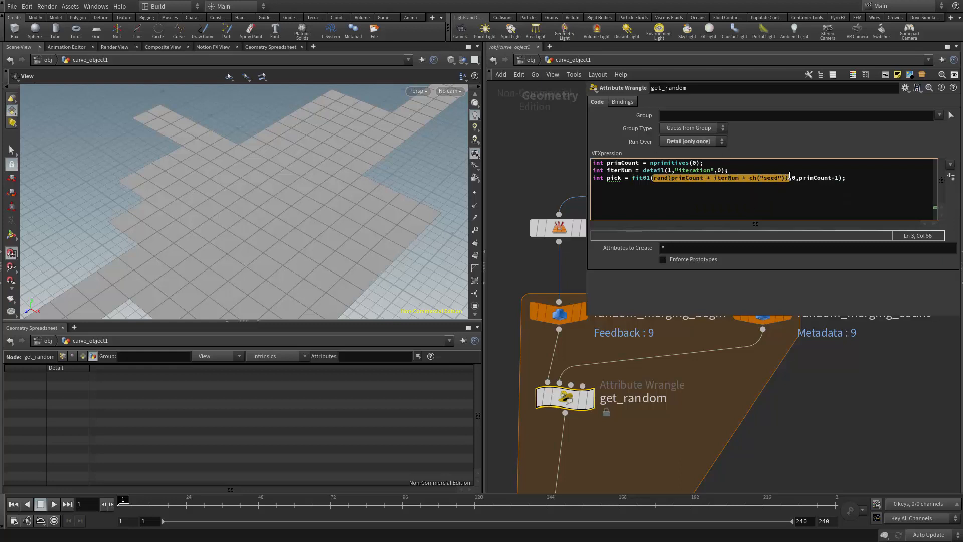
drag(672, 178, 784, 179)
drag(653, 177, 788, 175)
drag(650, 180, 643, 180)
click(793, 180)
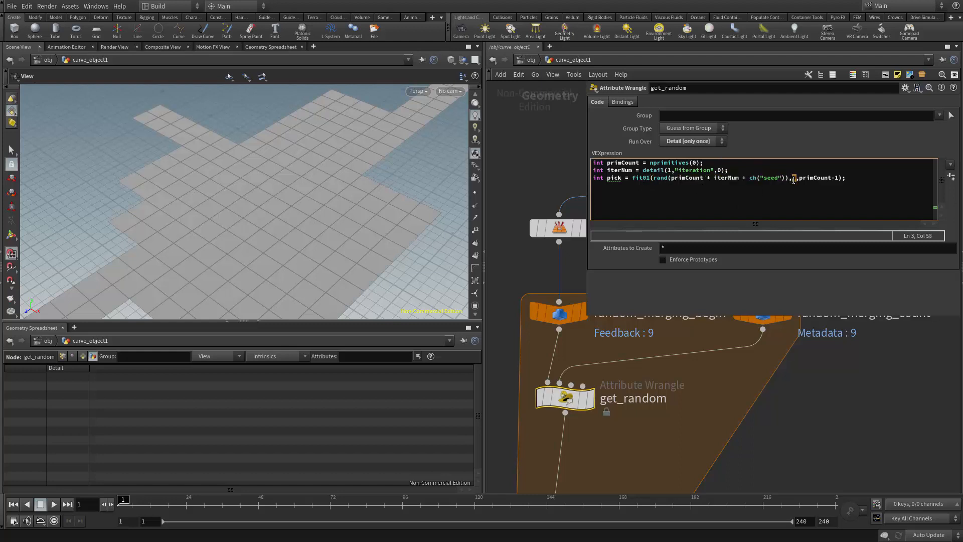
- Wrap the fit01 expression in the pick line inside a rint() call with its closing parenthesis
drag(800, 179, 838, 179)
drag(632, 178, 848, 178)
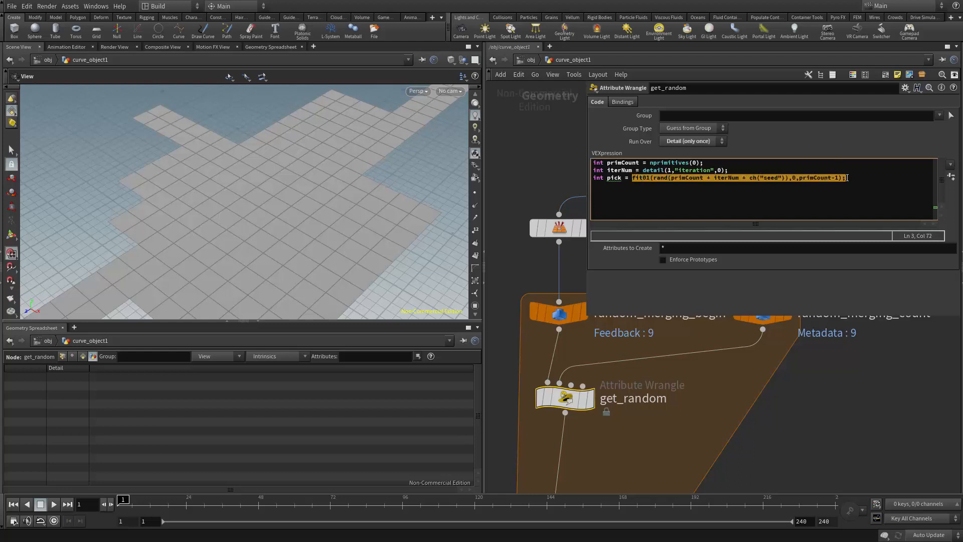
click(633, 178)
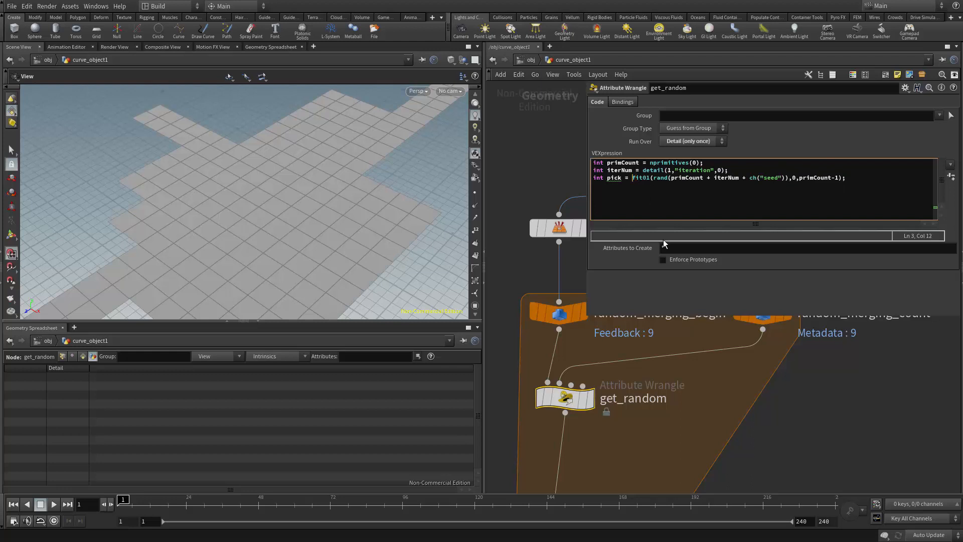
text(rint()
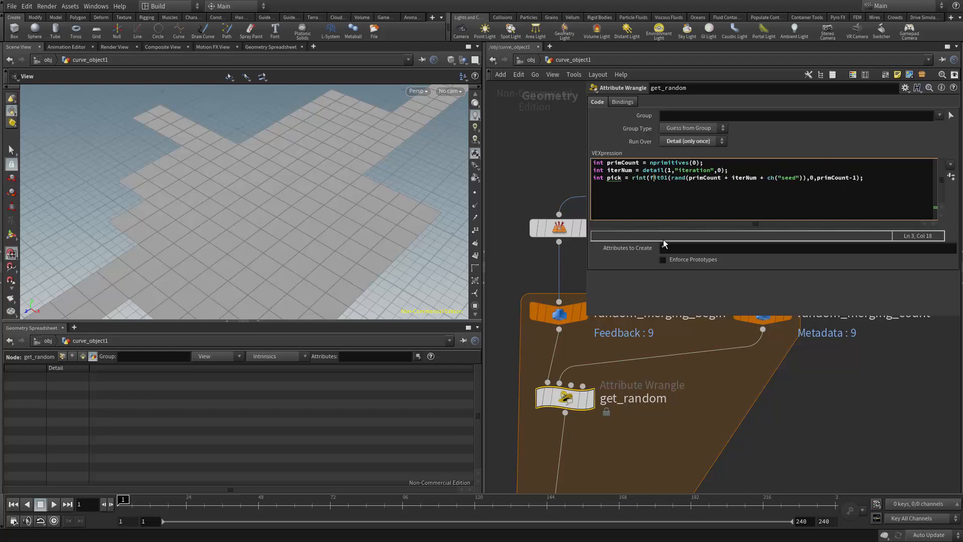
key(Right)
key(Right)
key(Right)
key(Right)
key(Right)
key(Right)
key(Right)
key(Right)
key(Right)
key(Right)
key(Right)
key(Right)
key(Right)
key(Right)
key(Right)
key(Right)
key(Right)
key(Right)
key(Right)
key(Right)
text())
- Add an (int) cast in front of rint in the pick line
key(Left)
key(Left)
key(Left)
key(Left)
key(Left)
key(Left)
key(Left)
key(Left)
key(Left)
key(Left)
key(Left)
key(Left)
key(Left)
key(Left)
key(Left)
key(Left)
key(Left)
key(Left)
key(Left)
key(Left)
key(Left)
key(Left)
key(Left)
key(Left)
key(Left)
key(Left)
key(Left)
key(Left)
text((int))
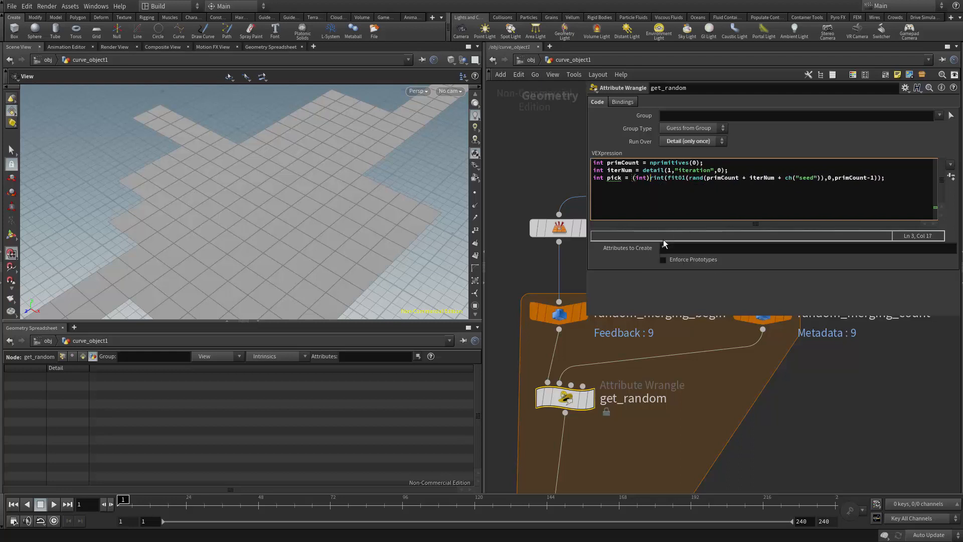
key(Left)
key(Left)
key(Right)
key(Right)
key(Right)
key(Right)
key(Right)
key(Right)
key(ctrl+a)
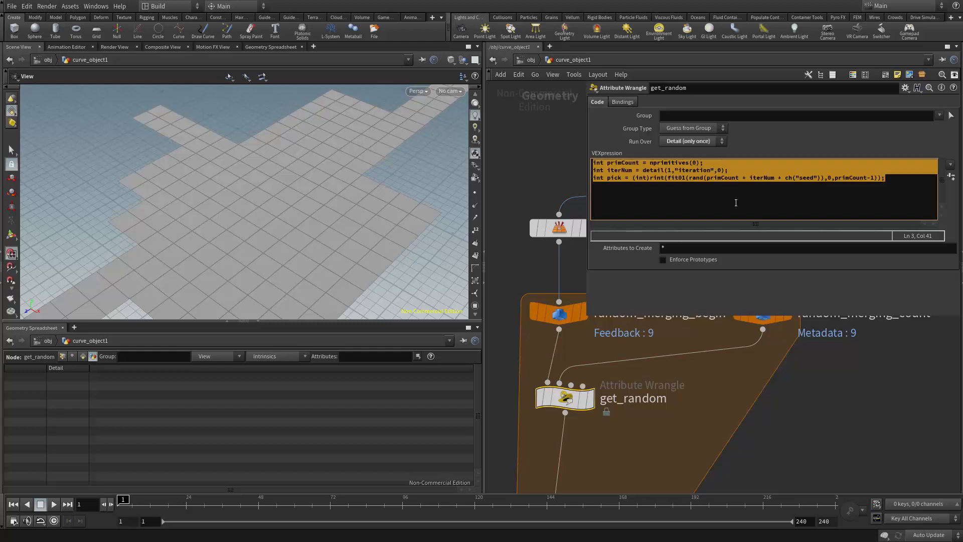
click(736, 203)
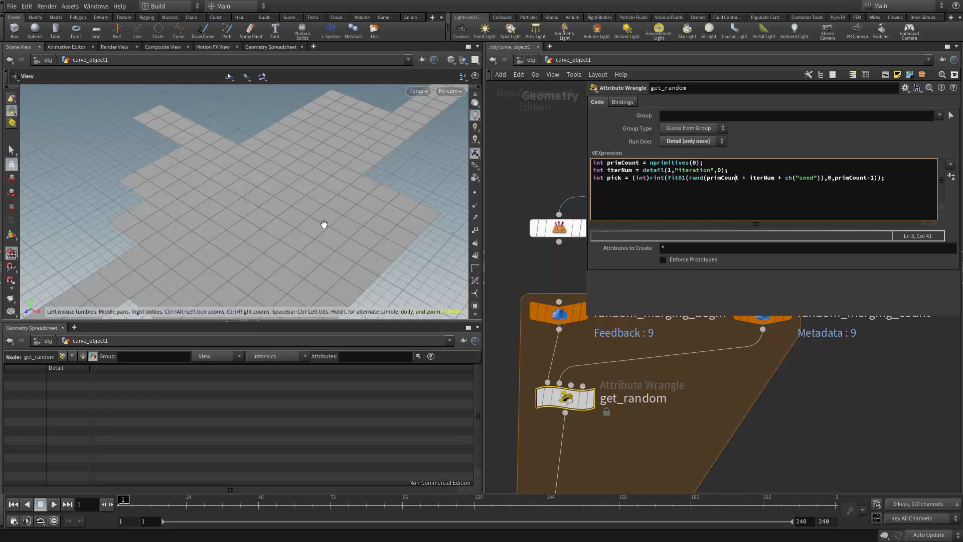
- Turn the pick variable into an integer attribute by replacing int with i@, and add an empty line below it
click(897, 187)
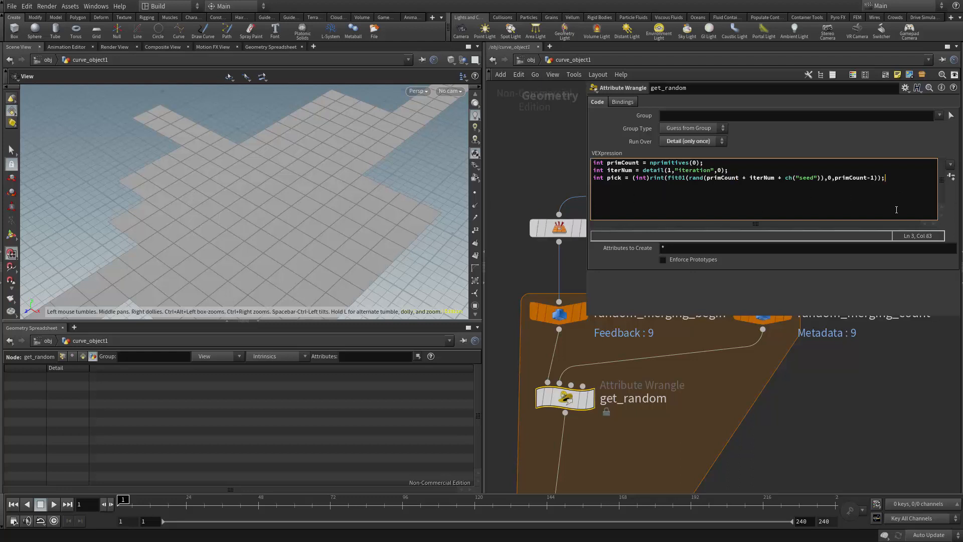
key(Return)
key(BackSpace)
key(BackSpace)
key(BackSpace)
key(BackSpace)
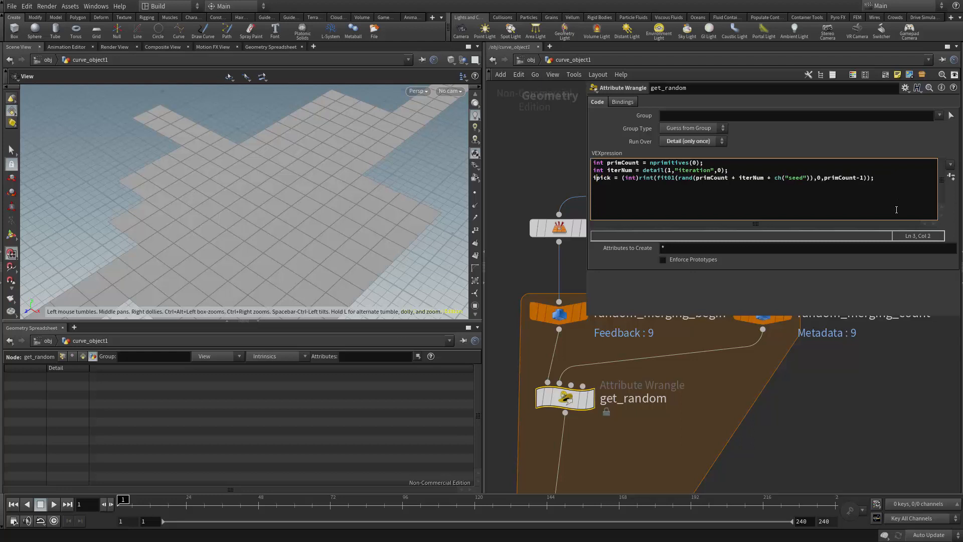
text(i@)
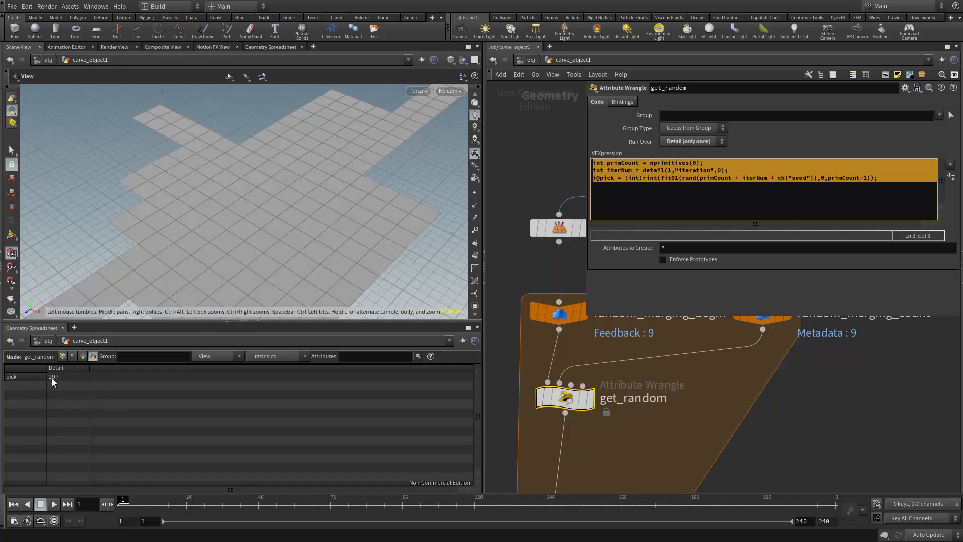
- Generate the parameter for the ch("seed") reference in the wrangle and set Seed to about 0.494
click(951, 179)
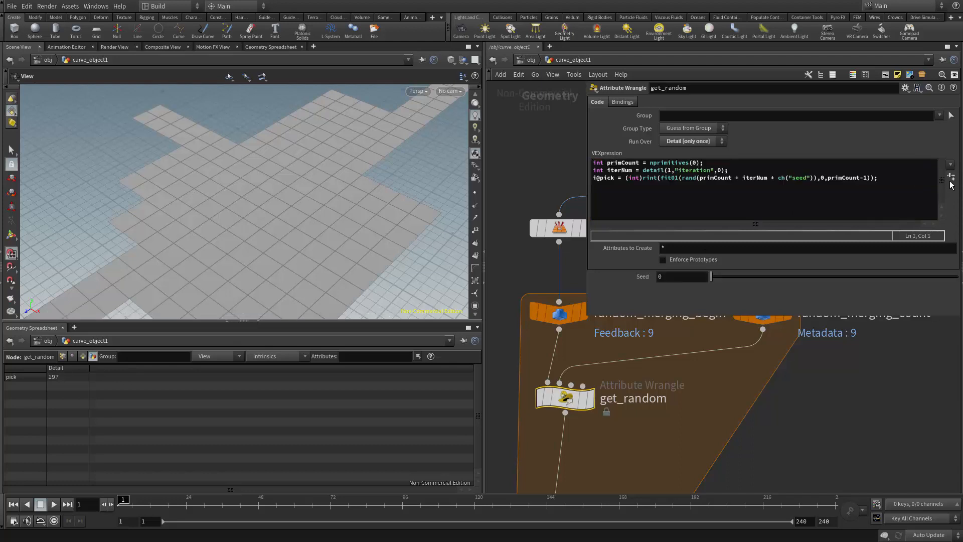
click(793, 178)
drag(793, 178, 814, 178)
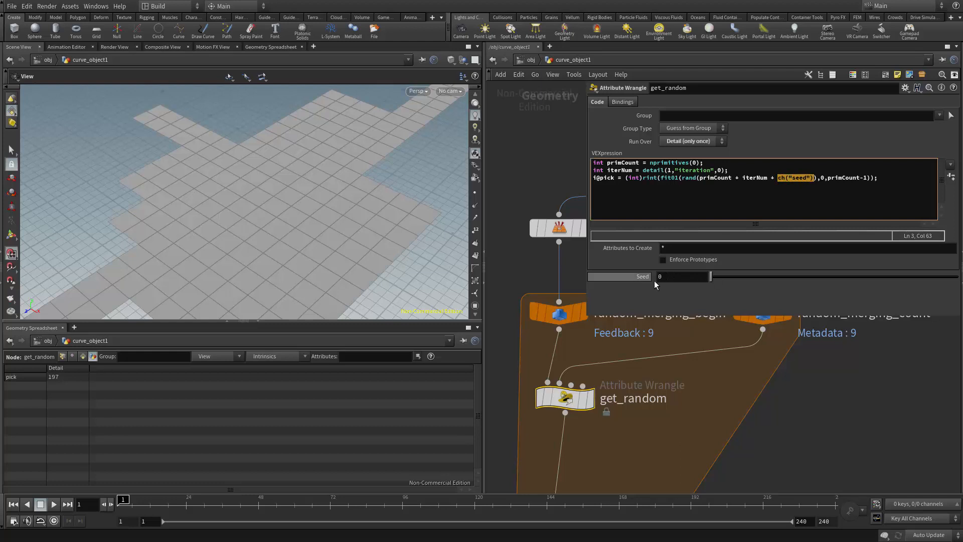
drag(711, 276, 736, 276)
drag(802, 275, 832, 276)
click(855, 189)
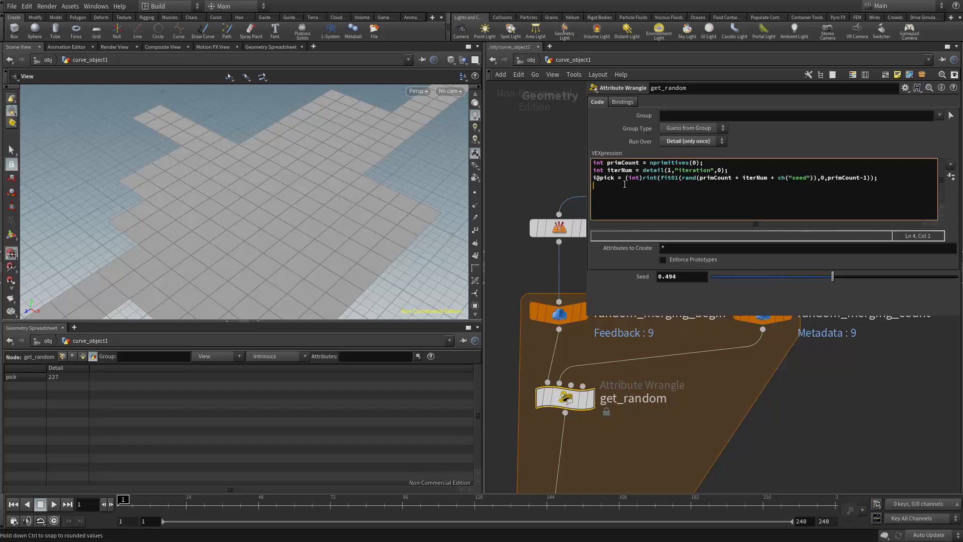
drag(623, 173, 881, 179)
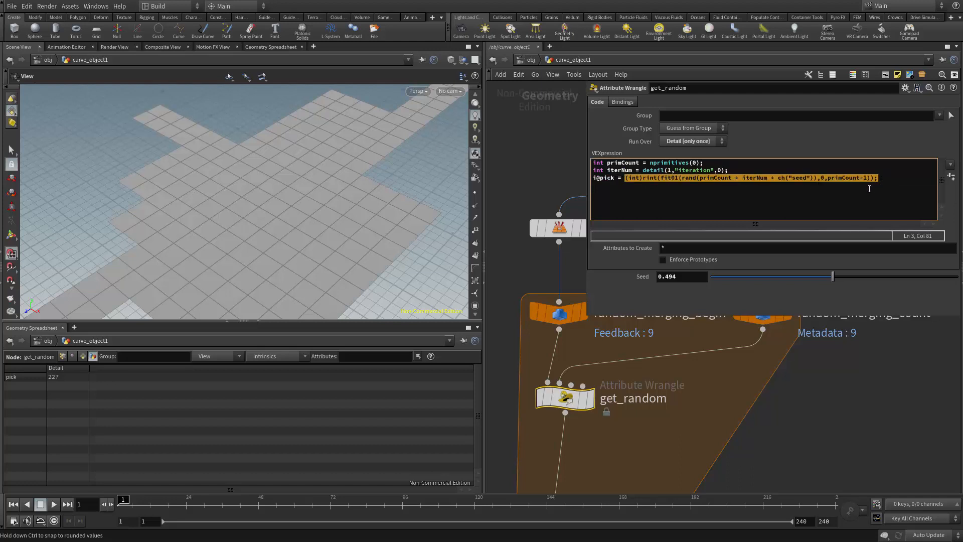
click(754, 199)
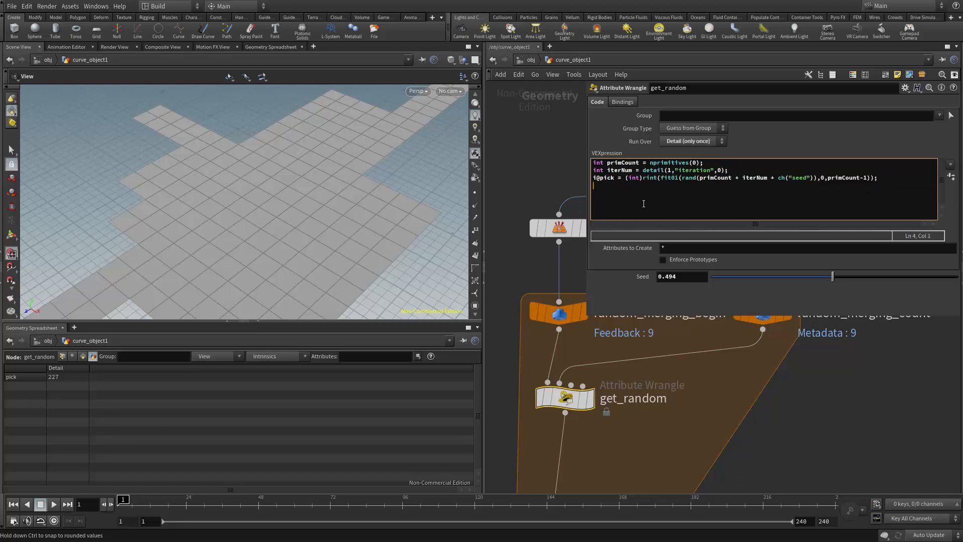